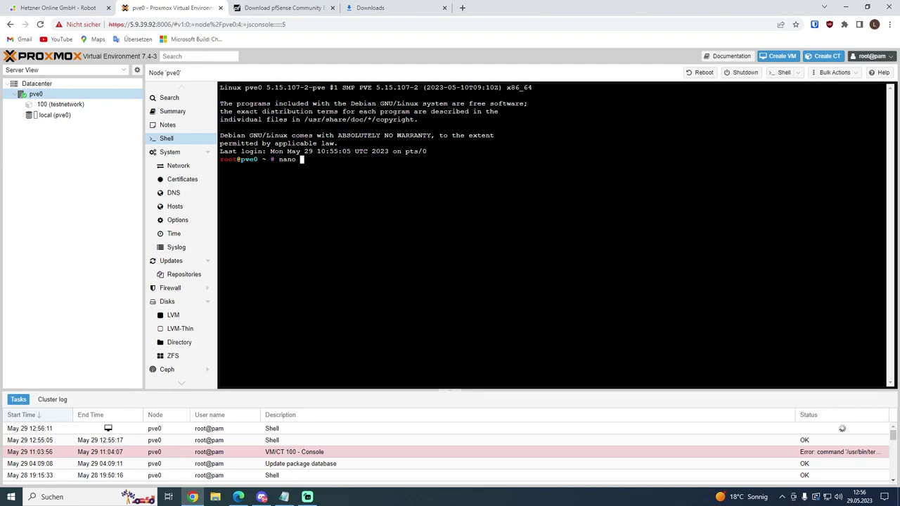
Step: View /etc/network/interfaces in nano, exit without saving, and return to the pve0 summary
text(/interfaces)
key(Return)
key(ctrl+x)
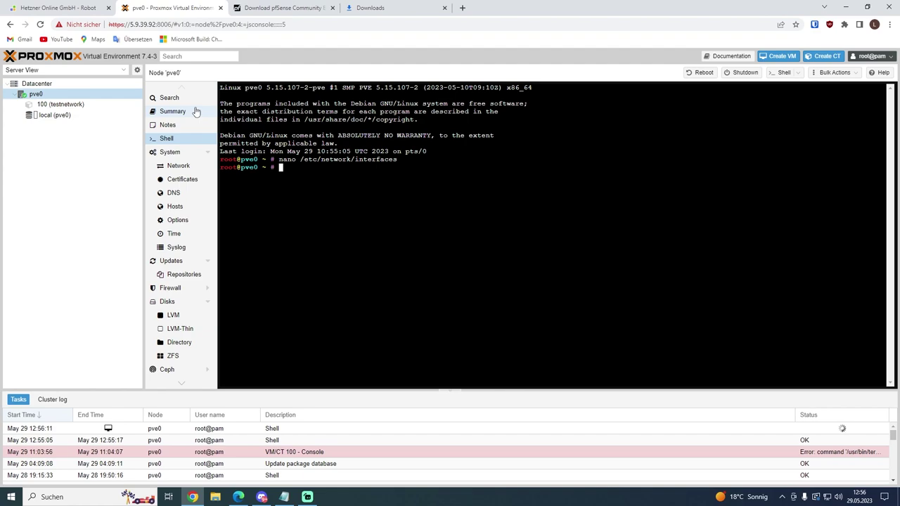
click(196, 112)
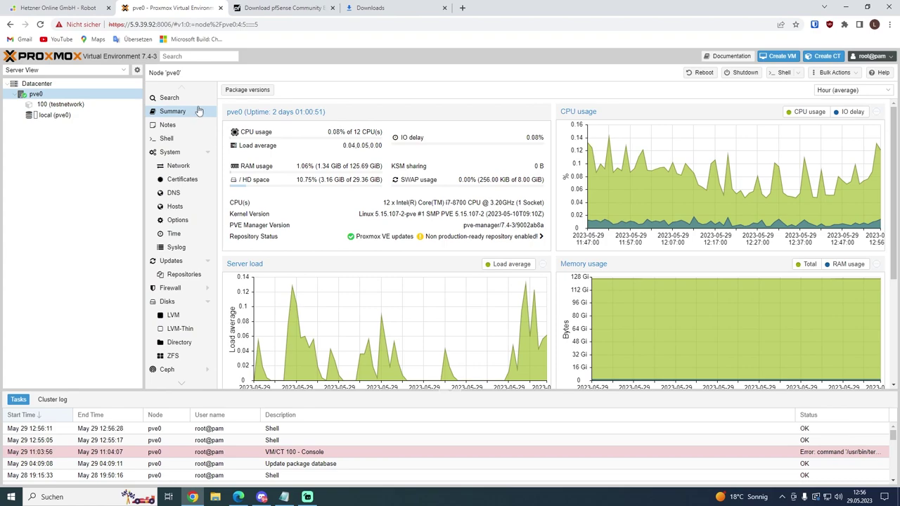
Step: On the pfSense download page select AMD64, DVD Image (ISO) Installer and the Frankfurt mirror
click(274, 8)
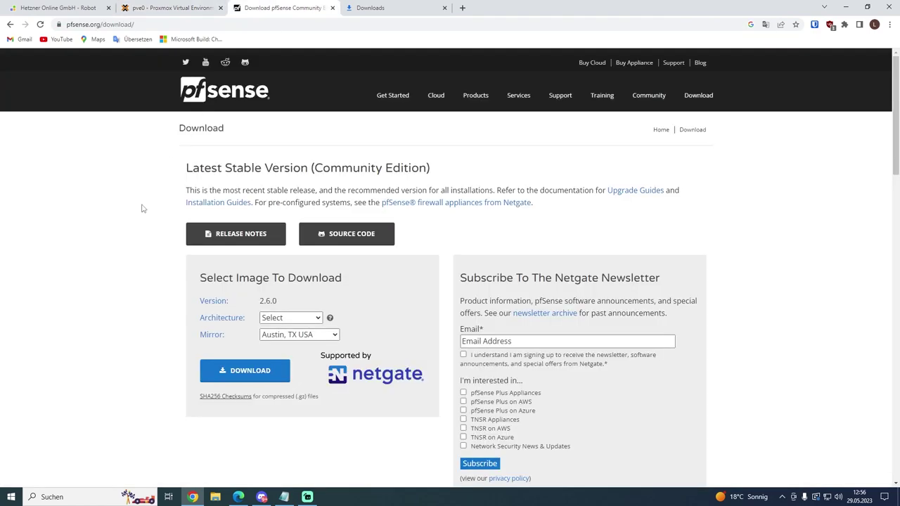
click(281, 318)
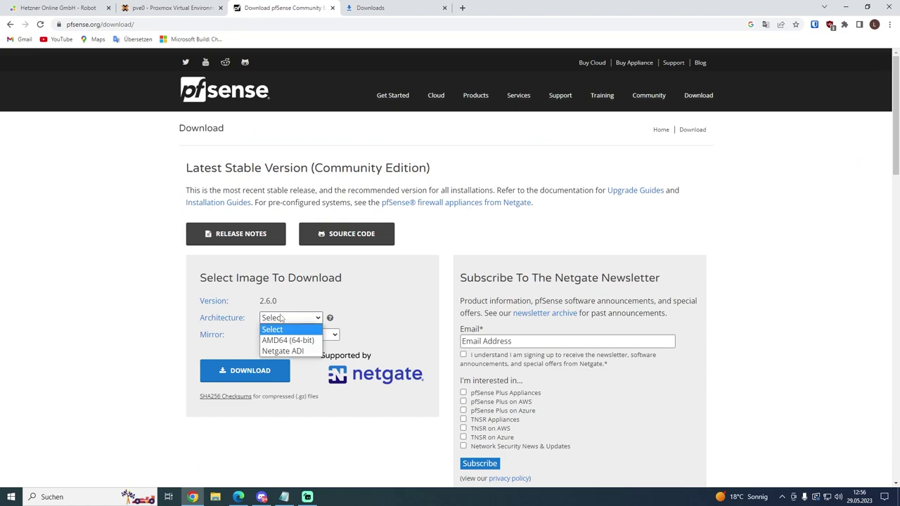
click(293, 342)
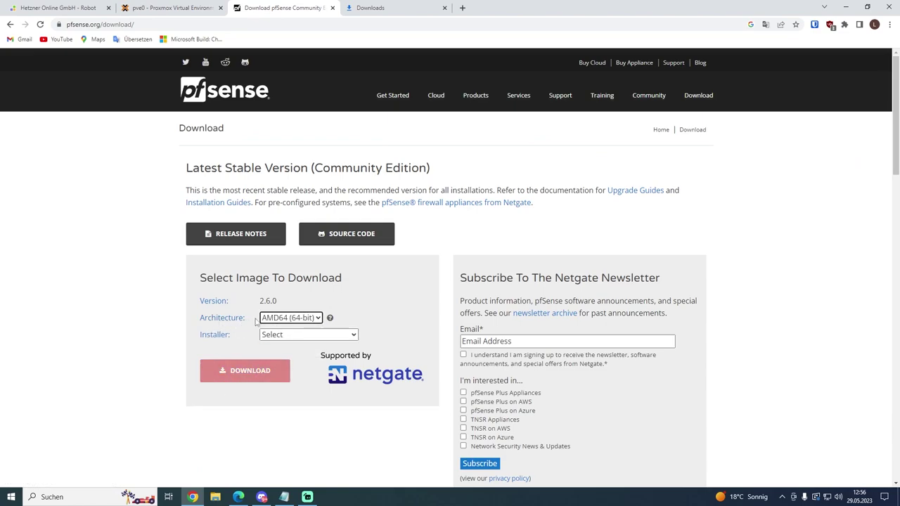
click(261, 335)
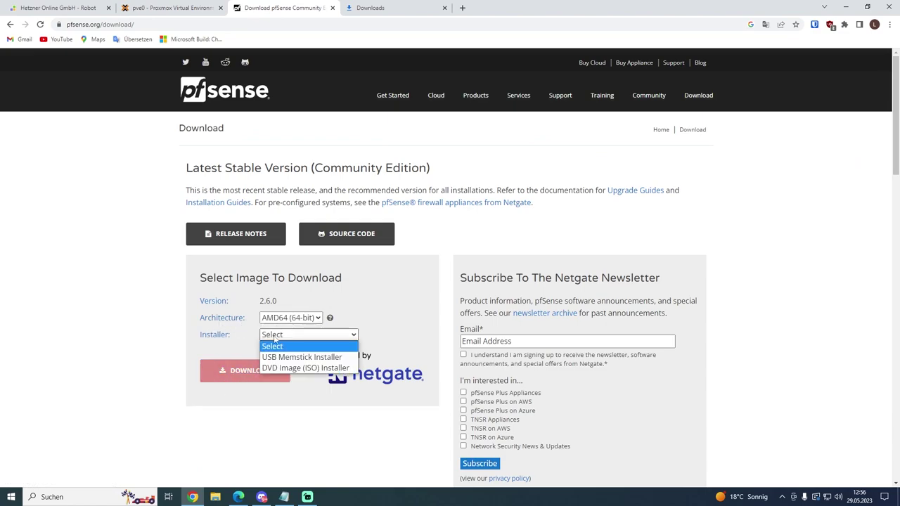
click(306, 369)
click(299, 352)
click(281, 372)
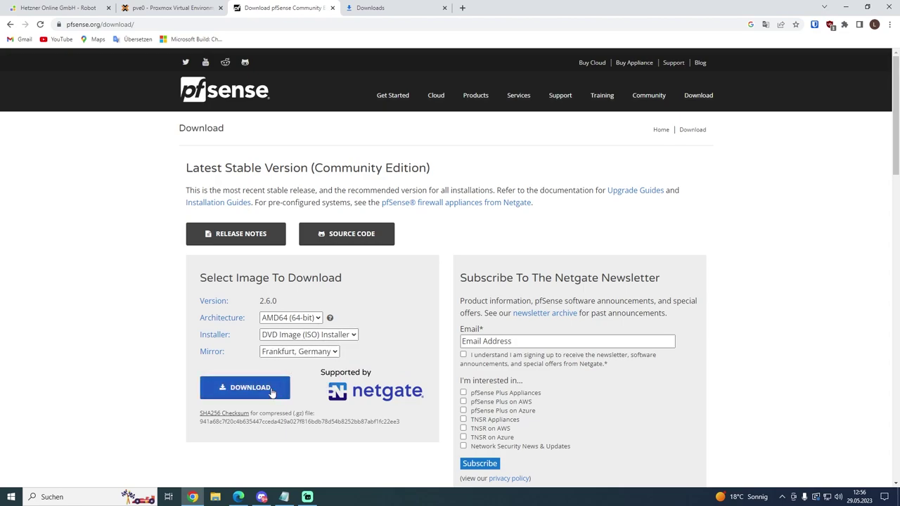
Step: Download the pfSense 2.6.0 ISO installer and show it in its folder
click(272, 392)
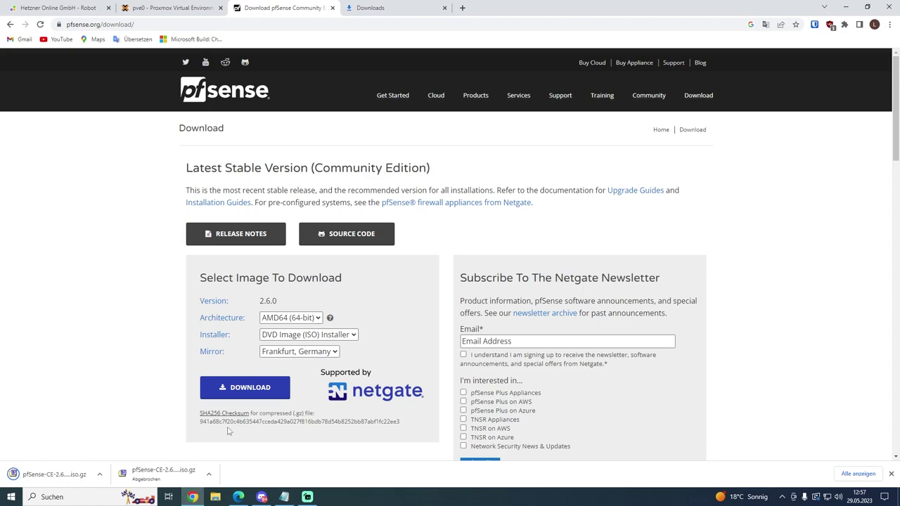
click(99, 474)
click(134, 450)
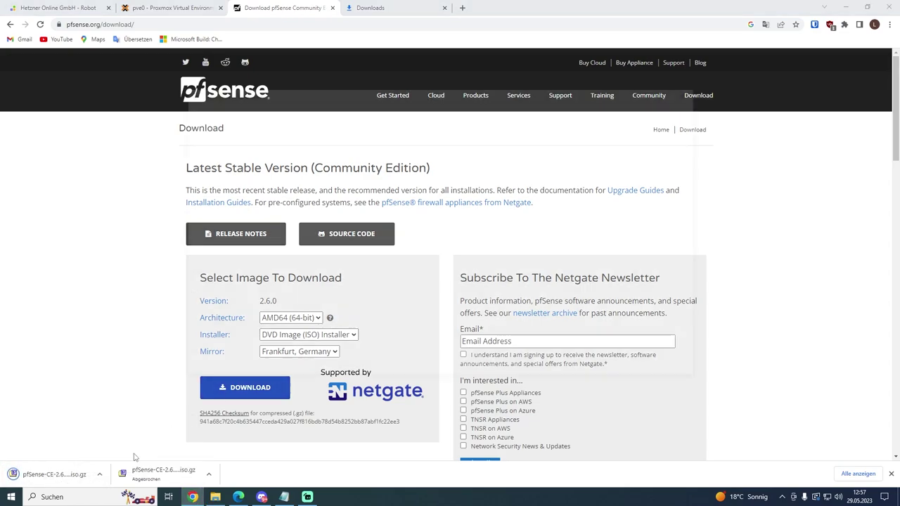
Step: Extract the pfSense .iso.gz with 7-Zip into its own pfSense-CE-2.6.0-RELEASE-amd64.iso folder
right_click(348, 210)
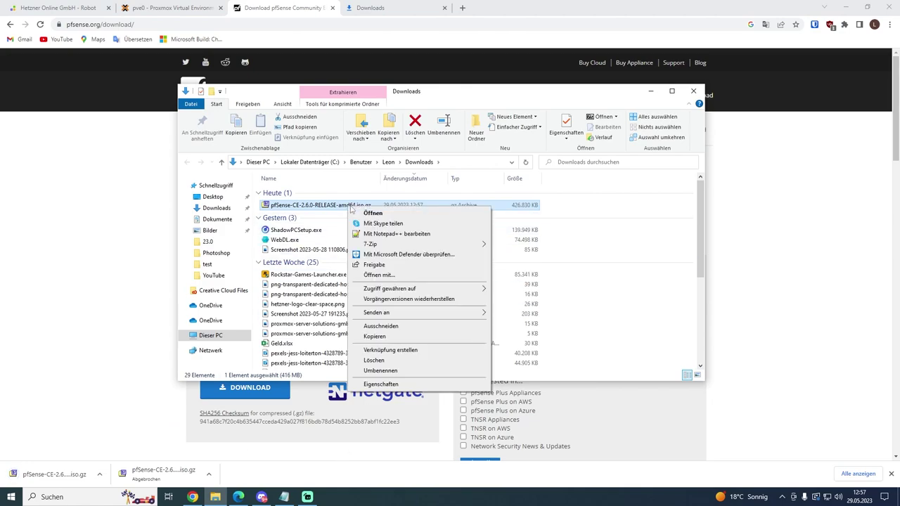
mouse_move(405, 244)
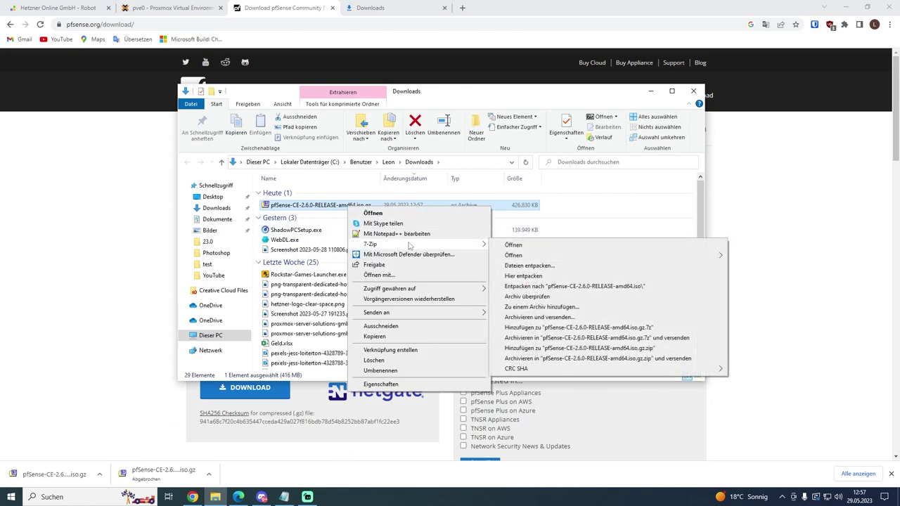
click(563, 287)
Step: Check the extracted ISO in its folder, then return to the Proxmox tab
double_click(352, 205)
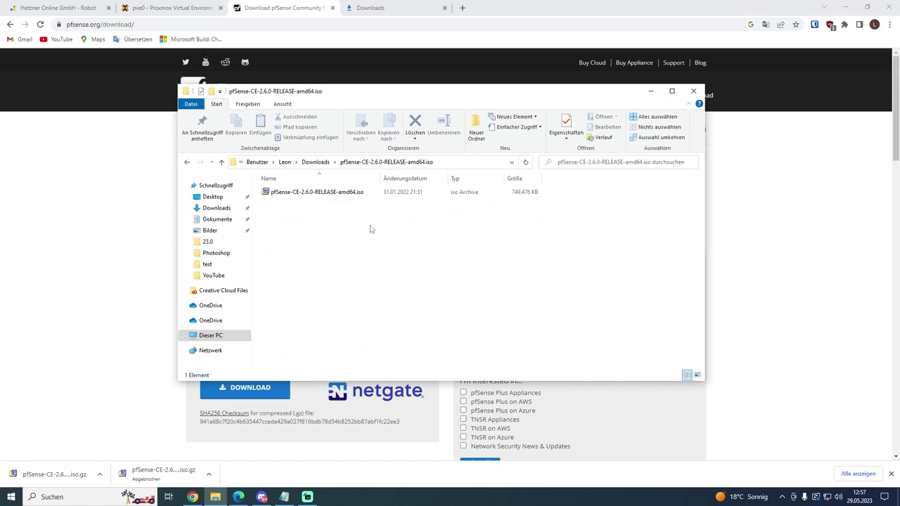
click(281, 192)
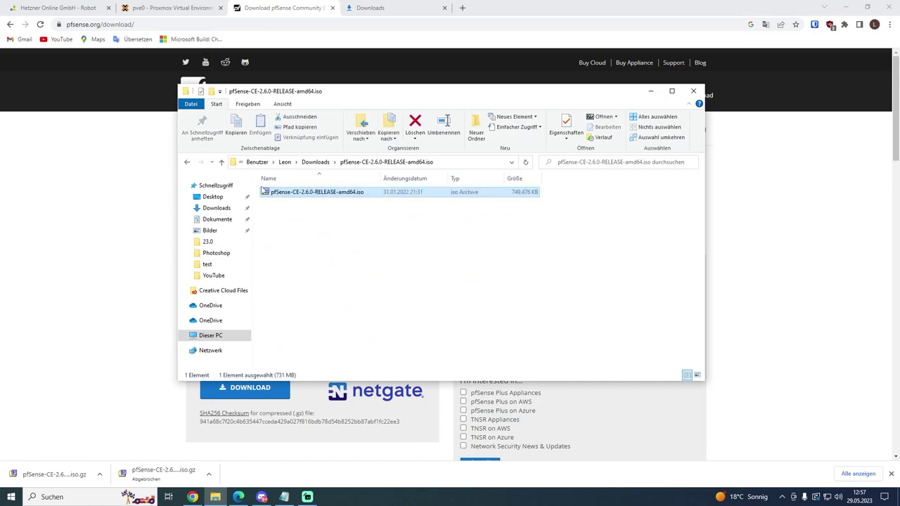
click(322, 218)
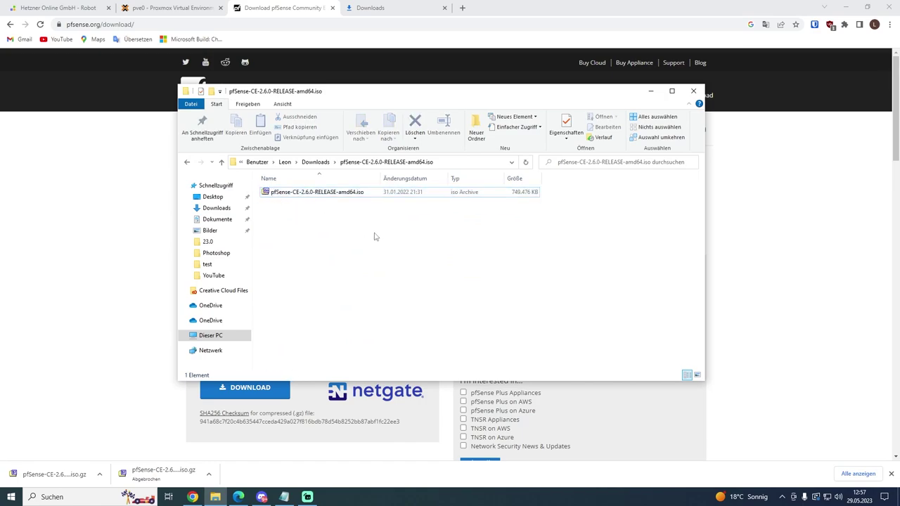
click(169, 8)
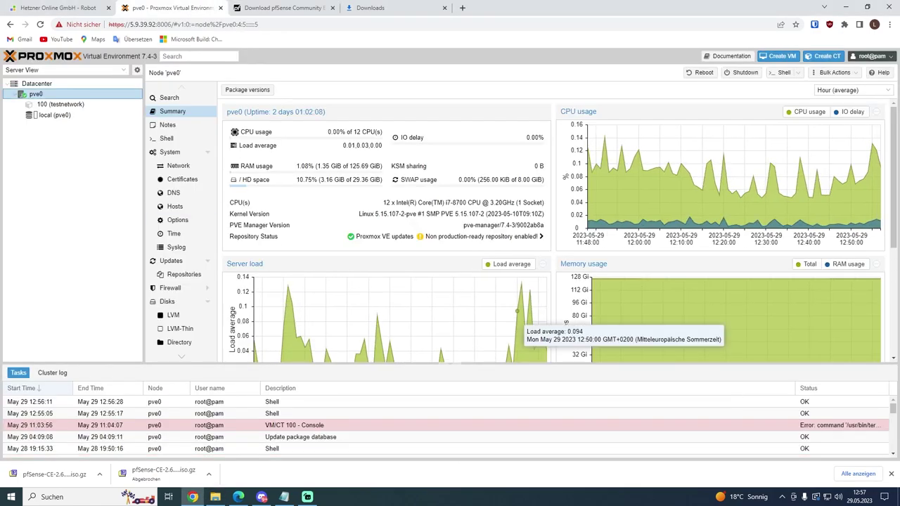
Step: Upload pfSense-CE-2.6.0-RELEASE-amd64.iso to the local (pve0) storage's ISO Images
click(891, 474)
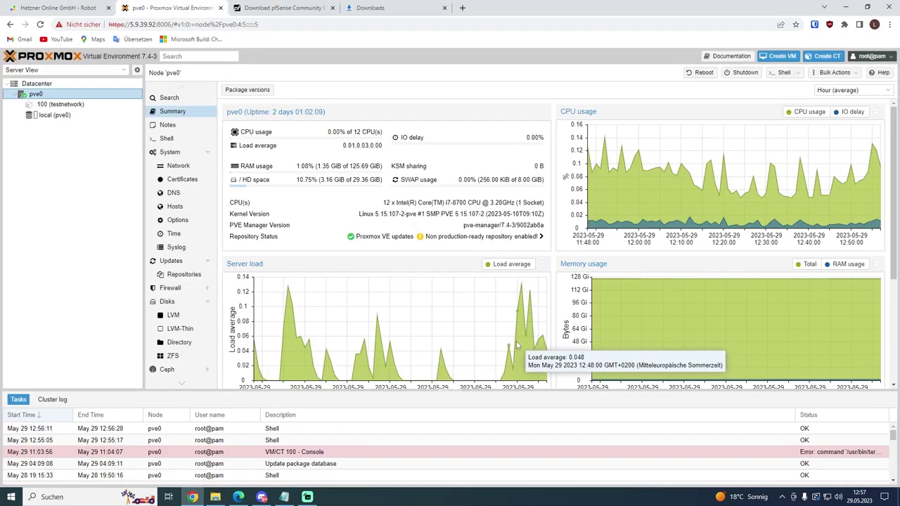
click(54, 114)
click(185, 144)
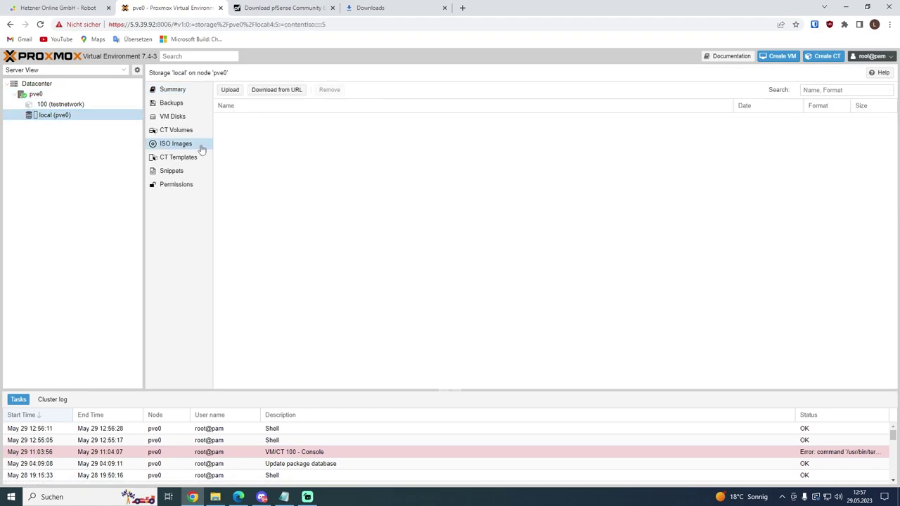
click(233, 95)
click(521, 232)
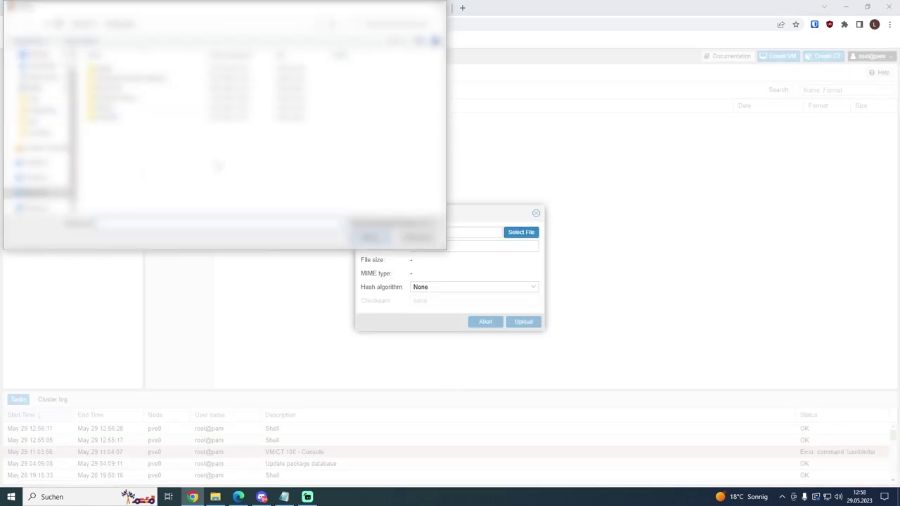
double_click(132, 88)
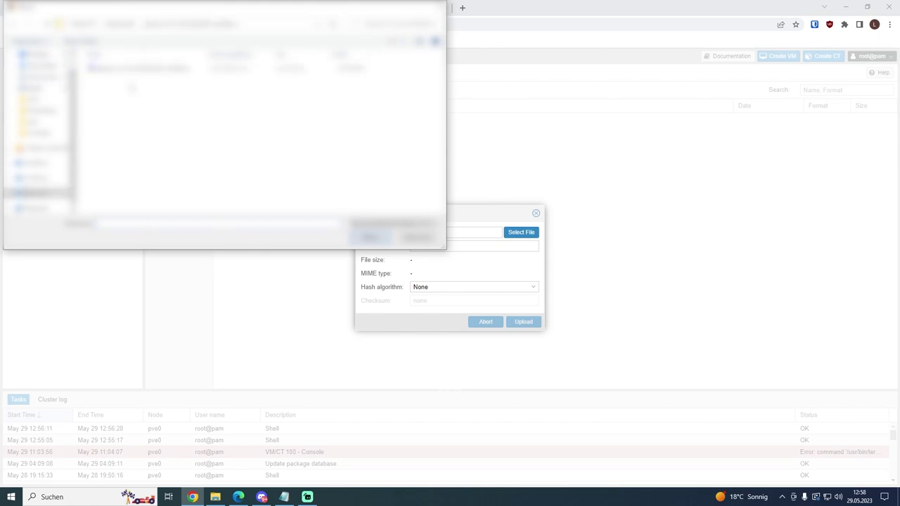
click(136, 75)
key(Return)
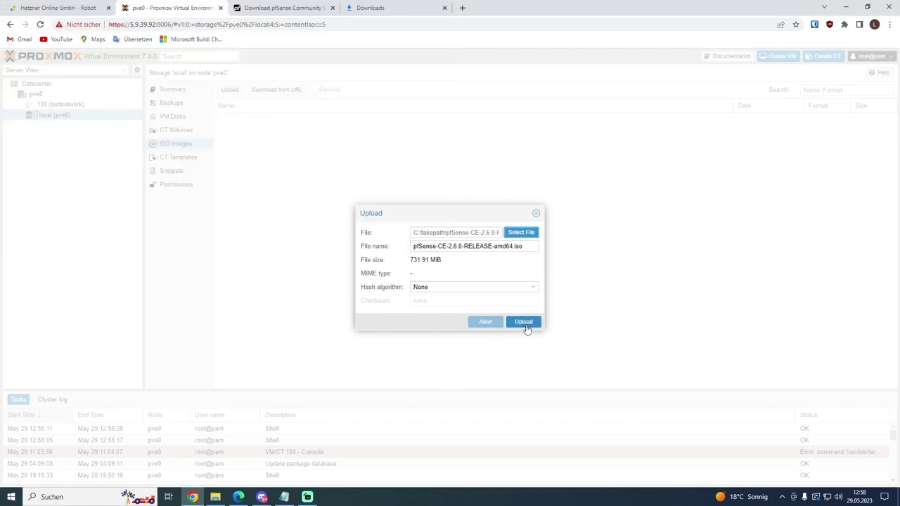
click(525, 323)
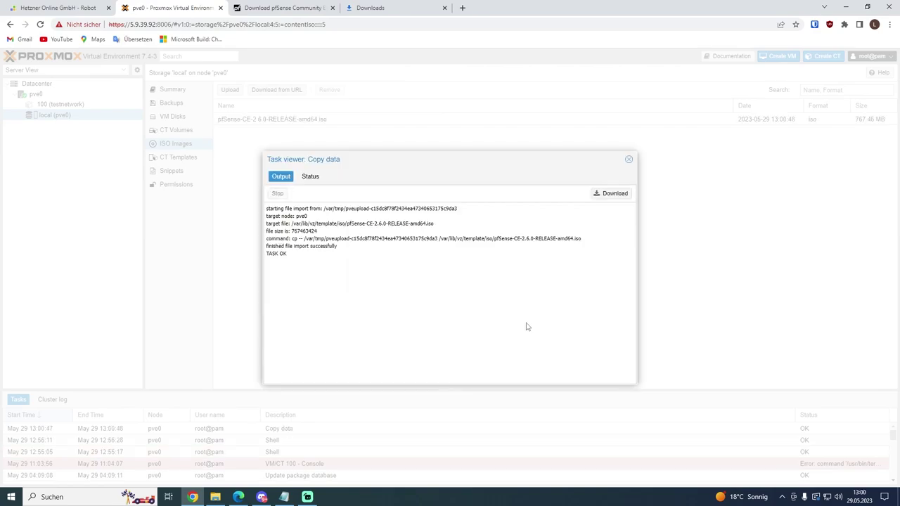
Step: Close the finished copy task log and go to pve0's Network page
click(629, 160)
click(101, 95)
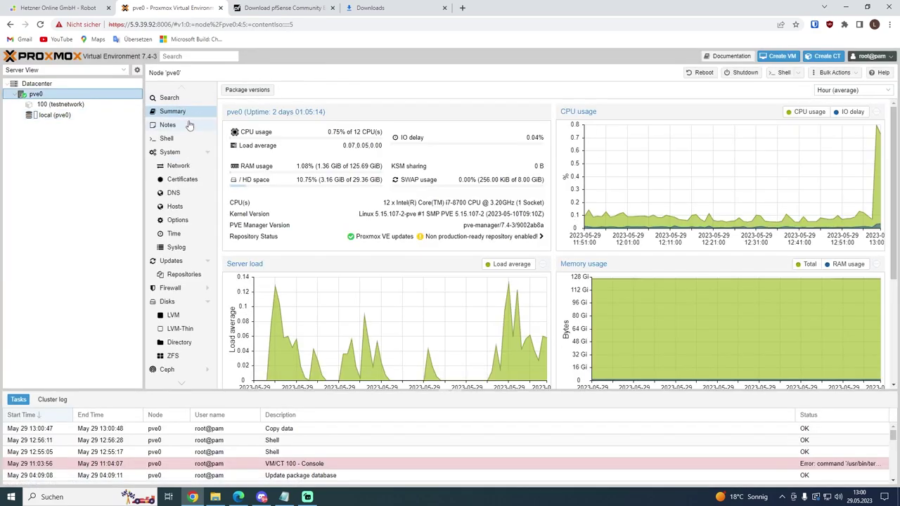
click(194, 168)
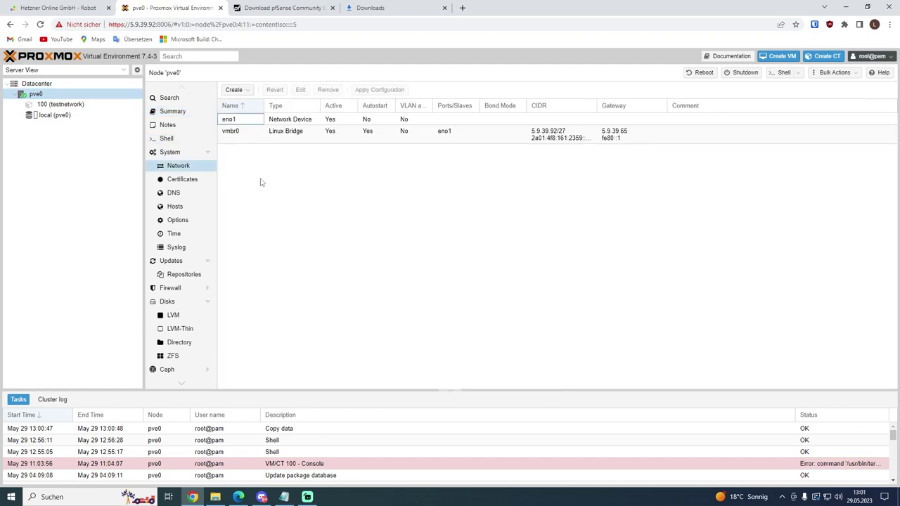
Step: Create Linux bridge vmbr1 with the comment 'pfSense LAN1'
click(236, 90)
click(251, 104)
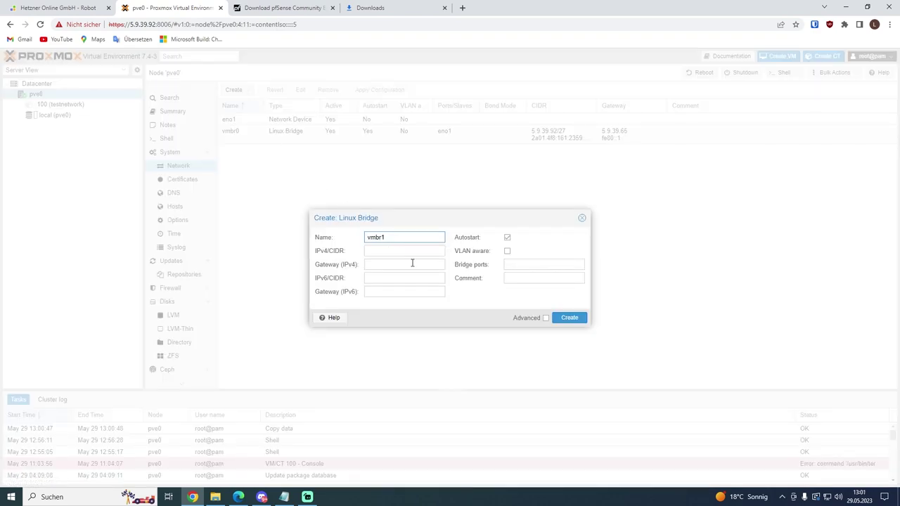
click(506, 279)
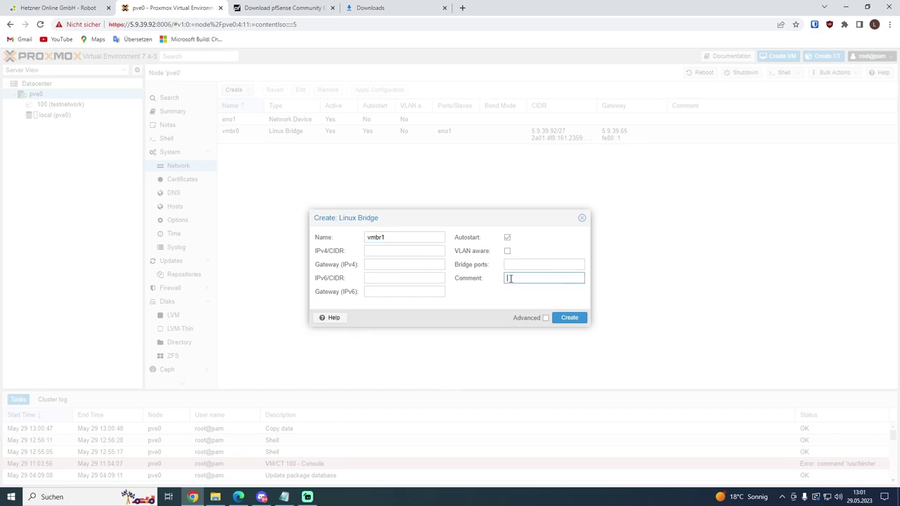
text(pfSense LAN1)
click(571, 317)
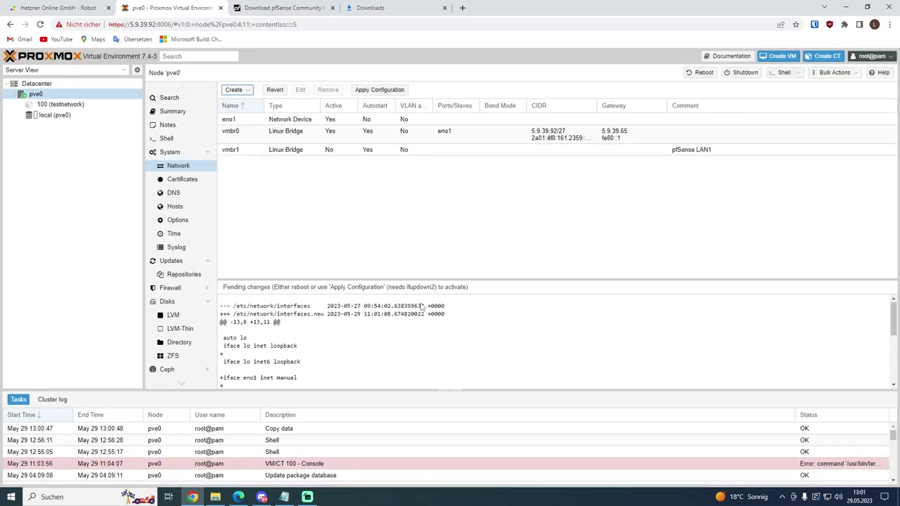
Step: Apply the pending network configuration and confirm the reload
click(407, 90)
click(436, 288)
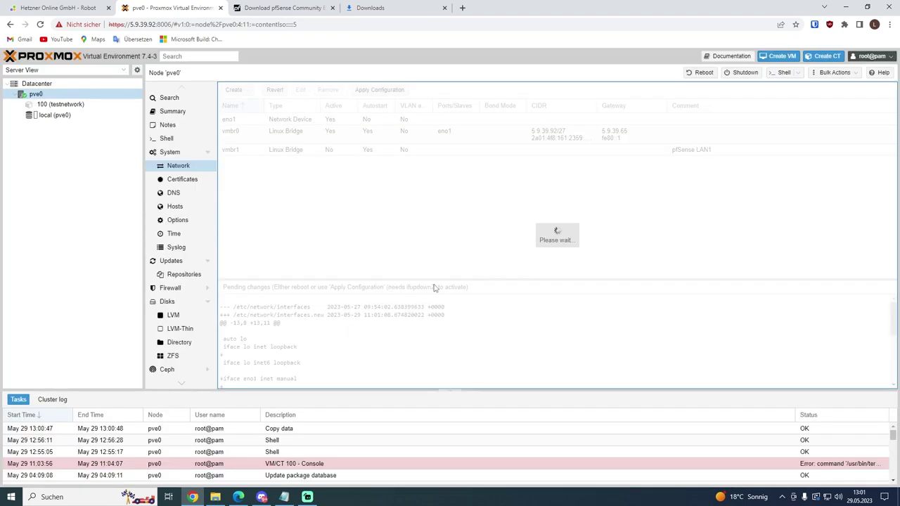
right_click(88, 95)
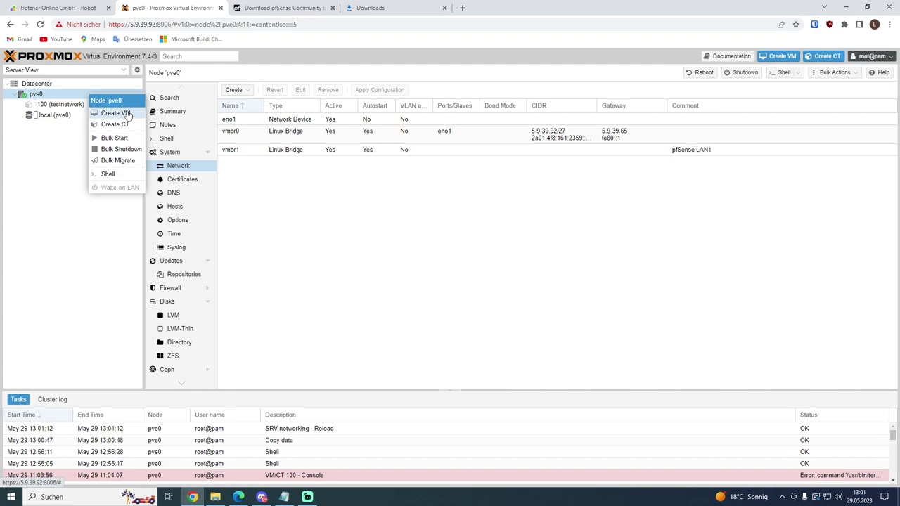
Step: Start a new VM with advanced options and select the pfSense-CE-2.6.0-RELEASE-amd64.iso image
click(115, 113)
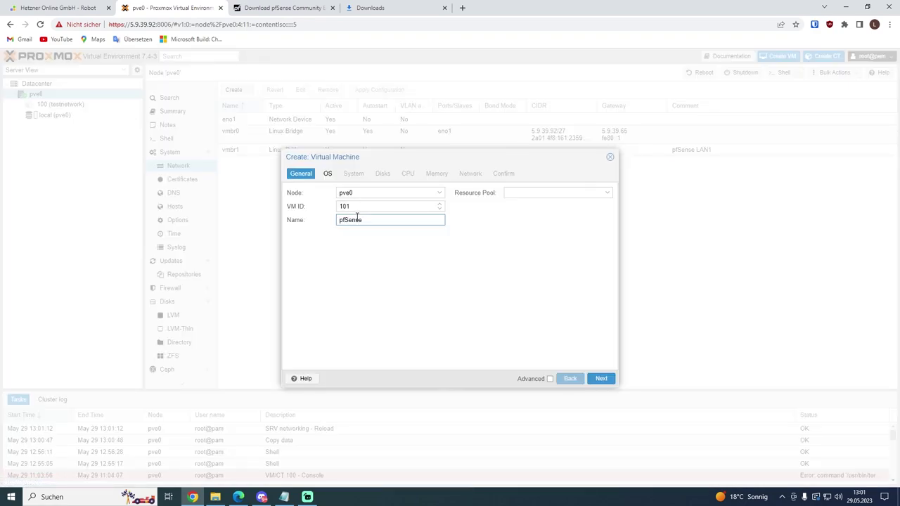
click(550, 379)
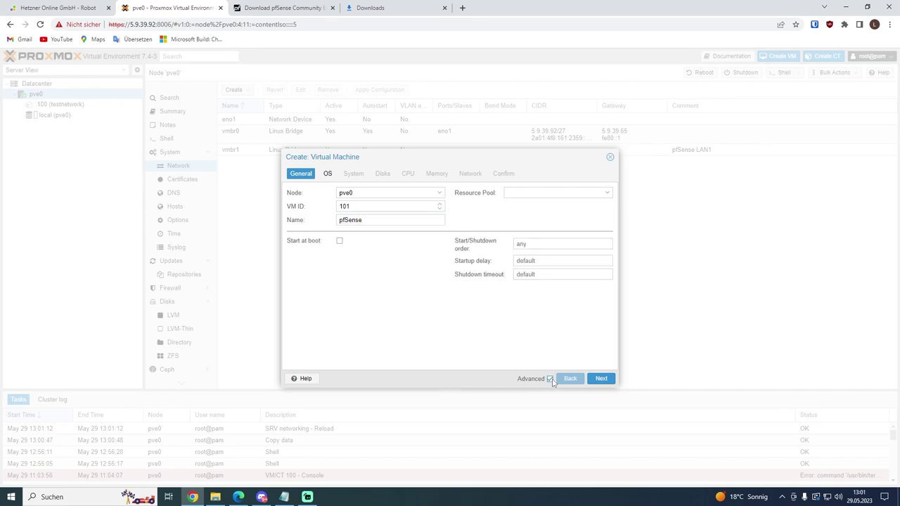
click(601, 379)
click(394, 220)
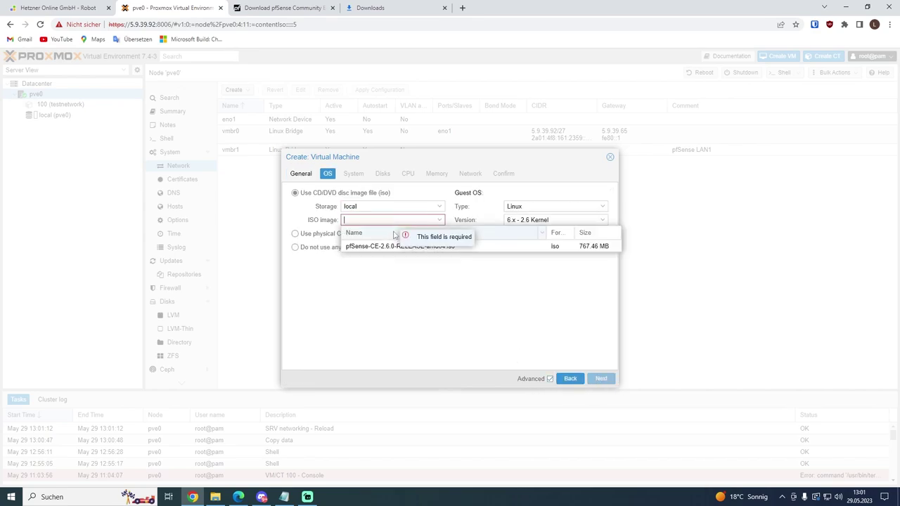
click(396, 247)
click(601, 379)
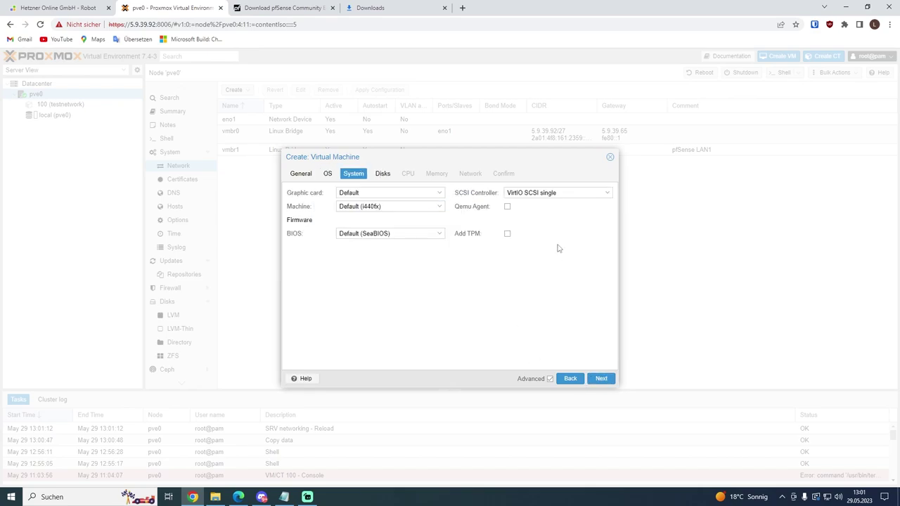
Step: Enable Qemu Agent and set a 20 GiB SATA disk with SSD emulation and Write back cache
click(508, 209)
click(603, 378)
click(433, 213)
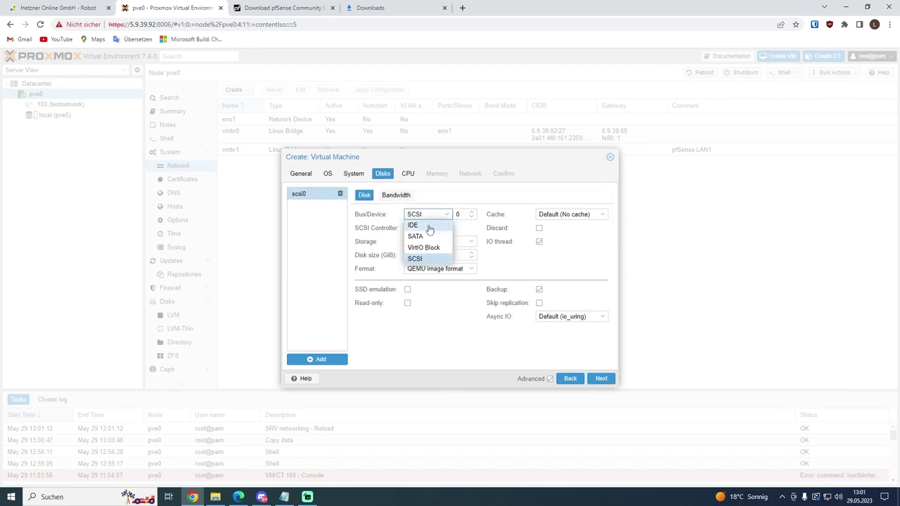
click(416, 237)
drag(426, 241, 386, 240)
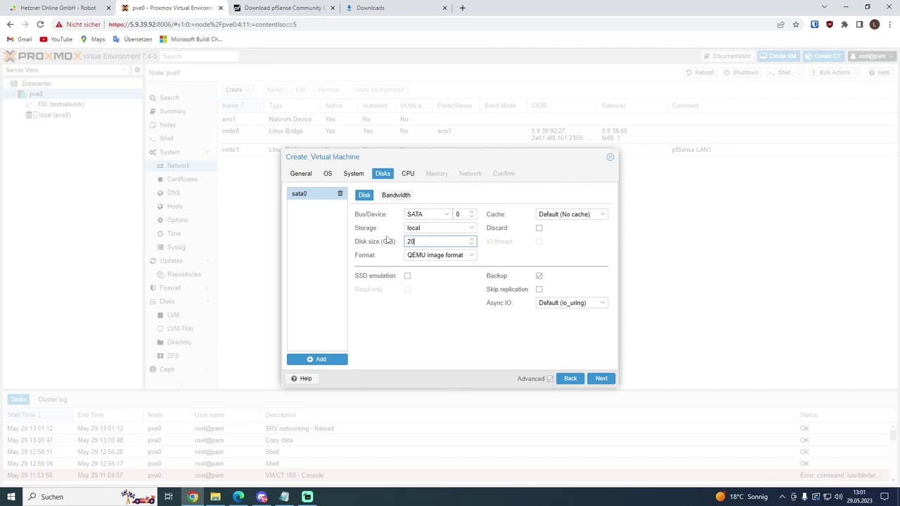
click(408, 276)
click(563, 214)
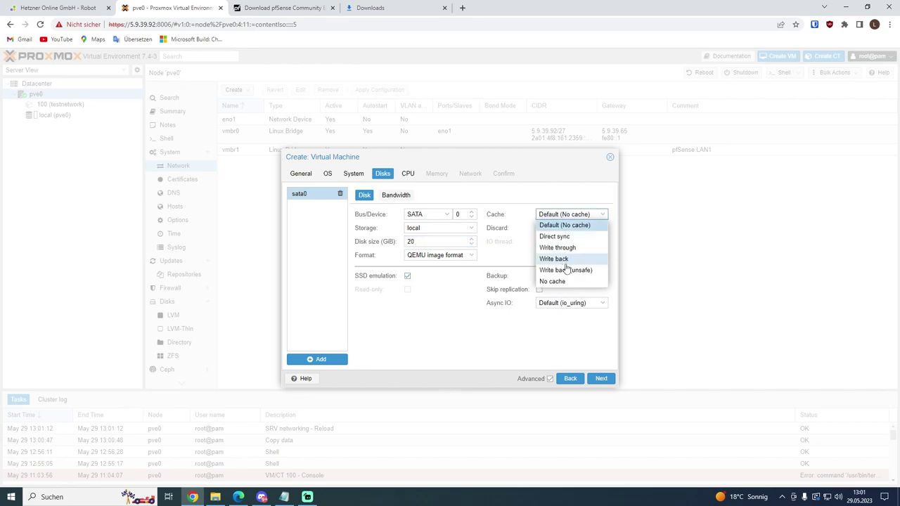
click(567, 264)
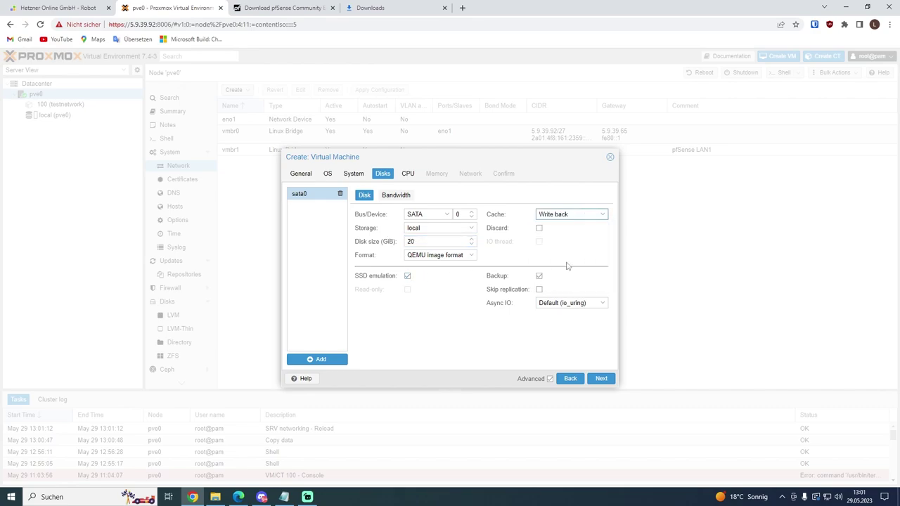
Step: Set the VM's CPU type to host
click(601, 379)
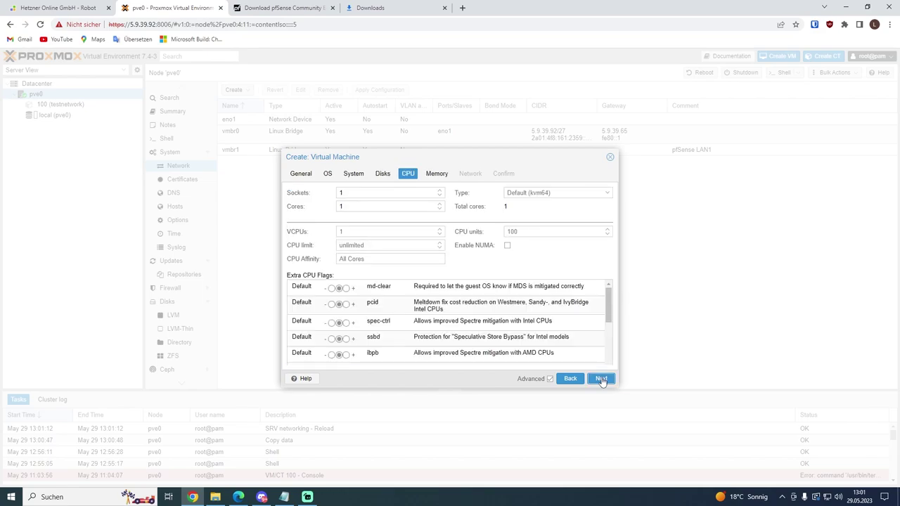
click(547, 192)
text(h)
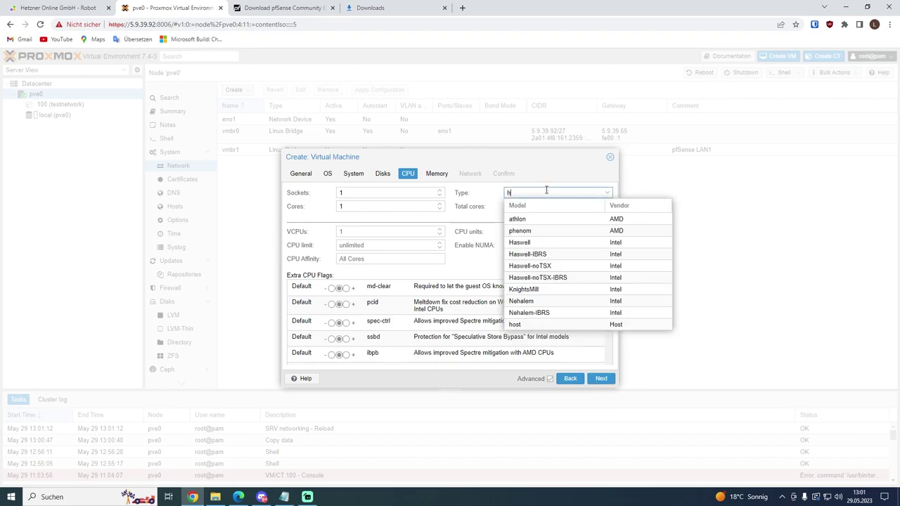
text(ost)
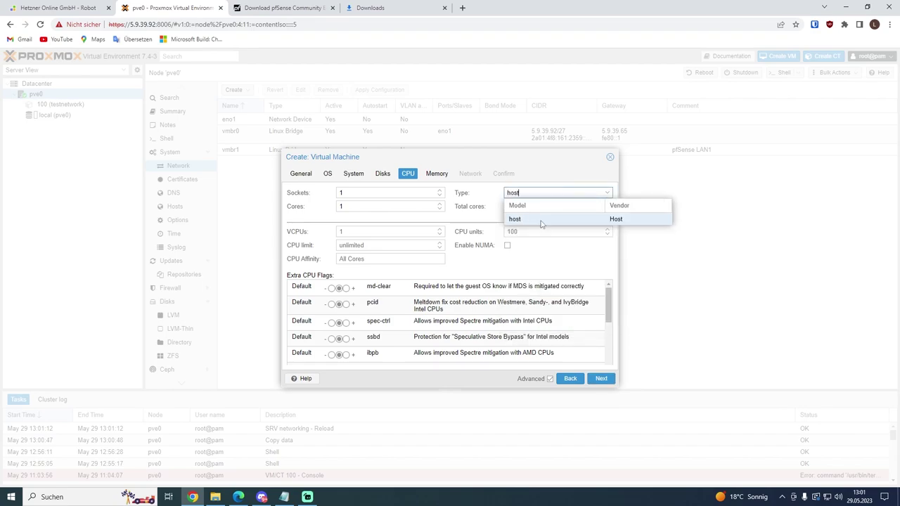
click(542, 222)
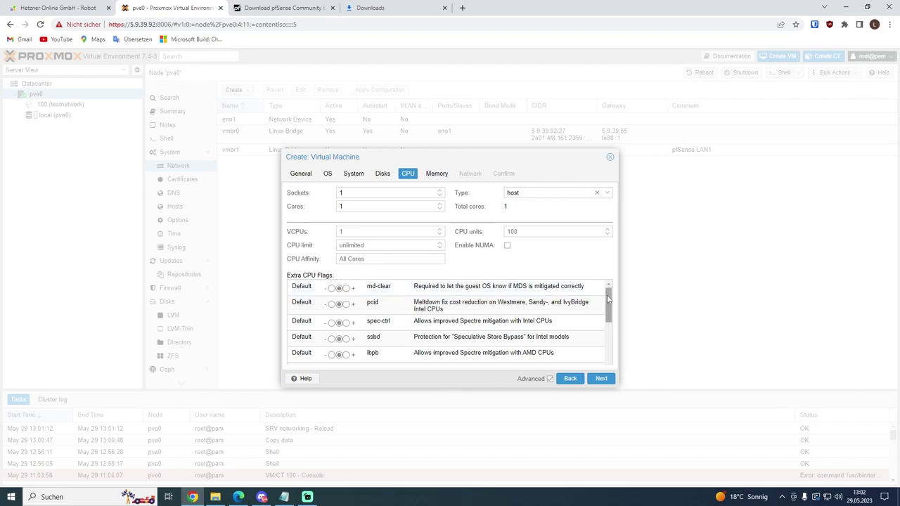
Step: Keep 2048 MiB memory and bridge vmbr0, and paste the prepared MAC address
click(600, 379)
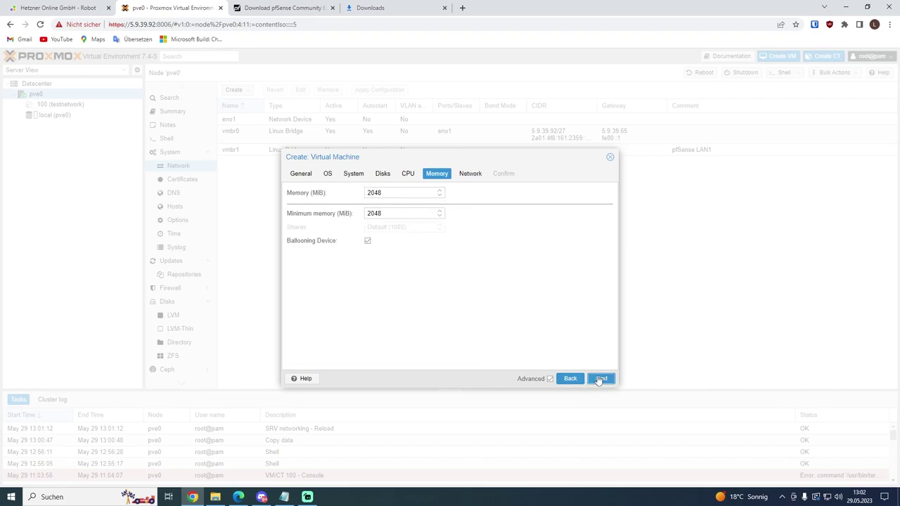
click(600, 380)
click(391, 204)
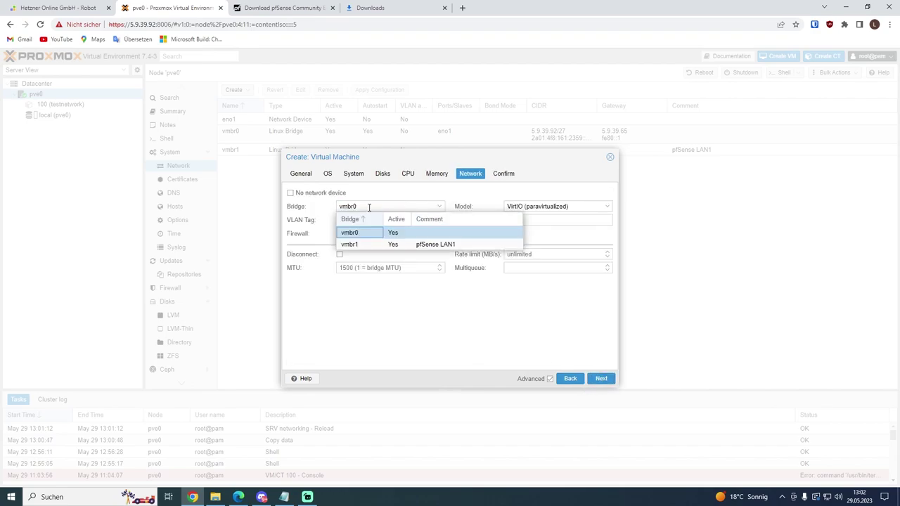
click(451, 206)
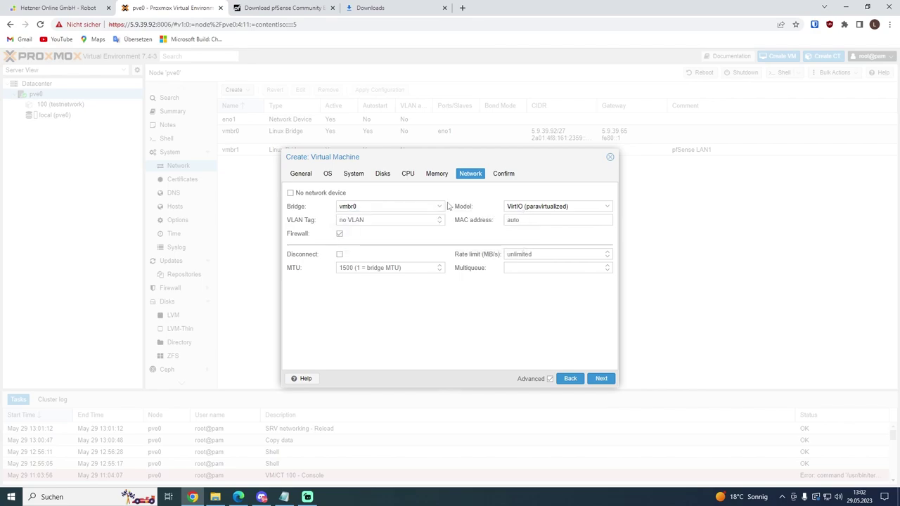
key(alt+Tab)
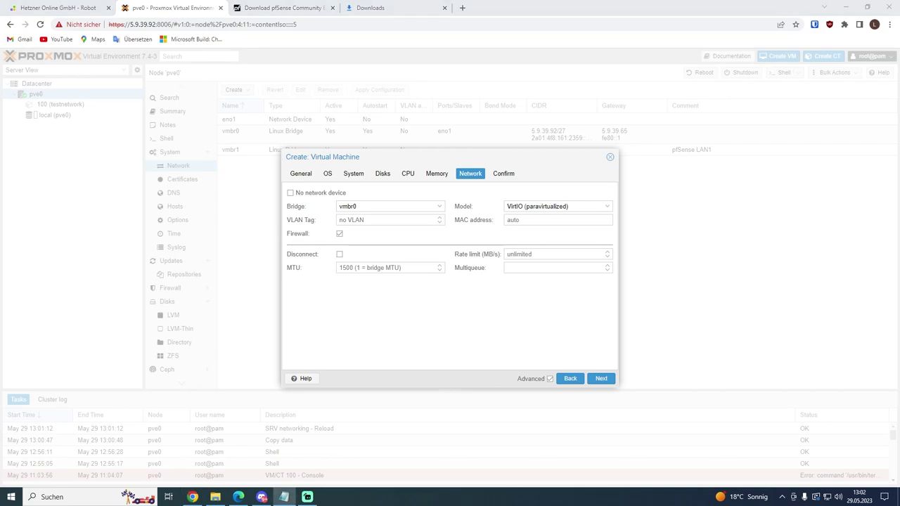
click(529, 220)
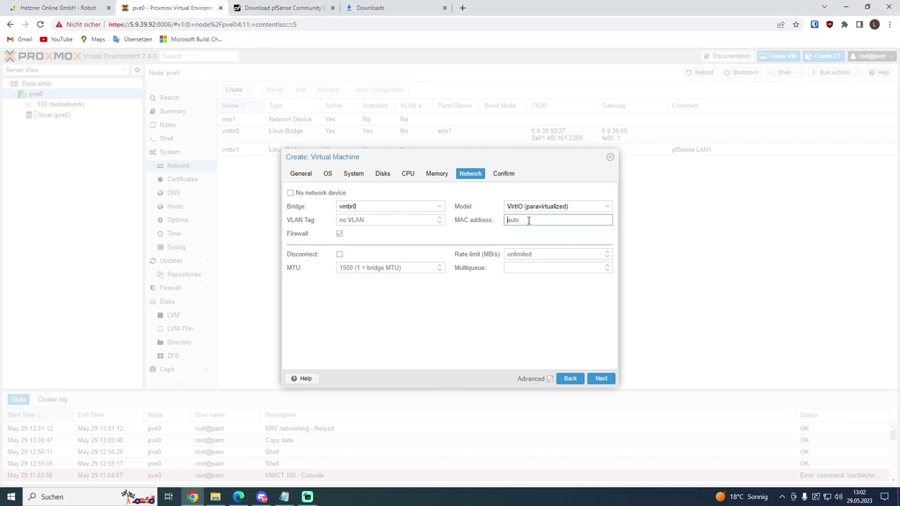
text(00:50:56:01:06:DD)
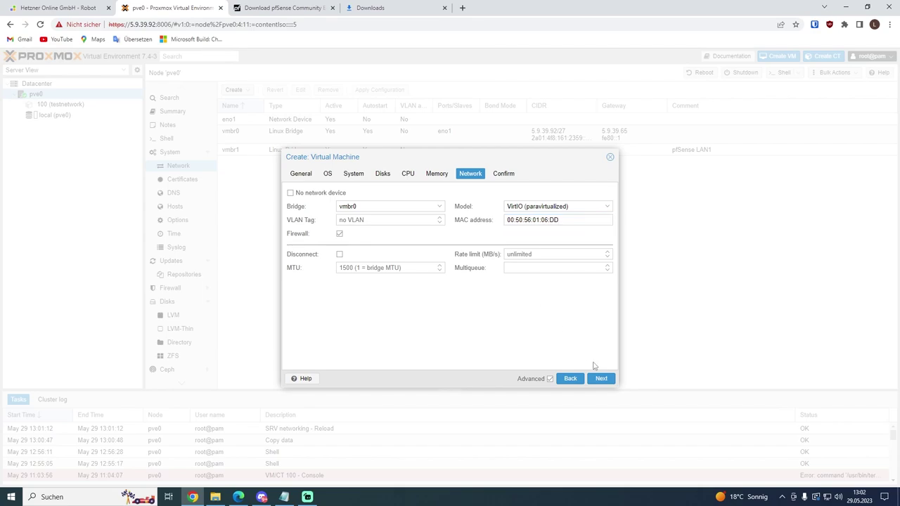
Step: Finish creating VM 101 and show its hardware list
click(599, 379)
click(599, 378)
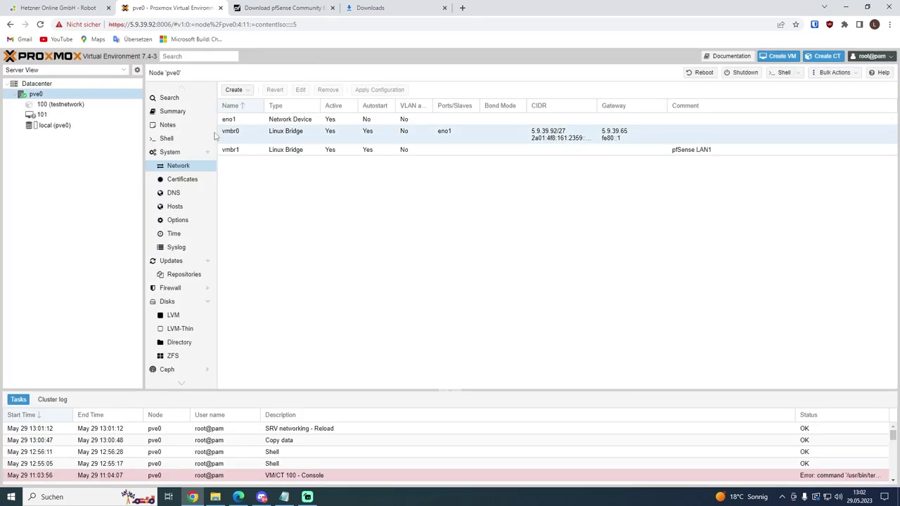
click(172, 111)
click(42, 115)
click(172, 116)
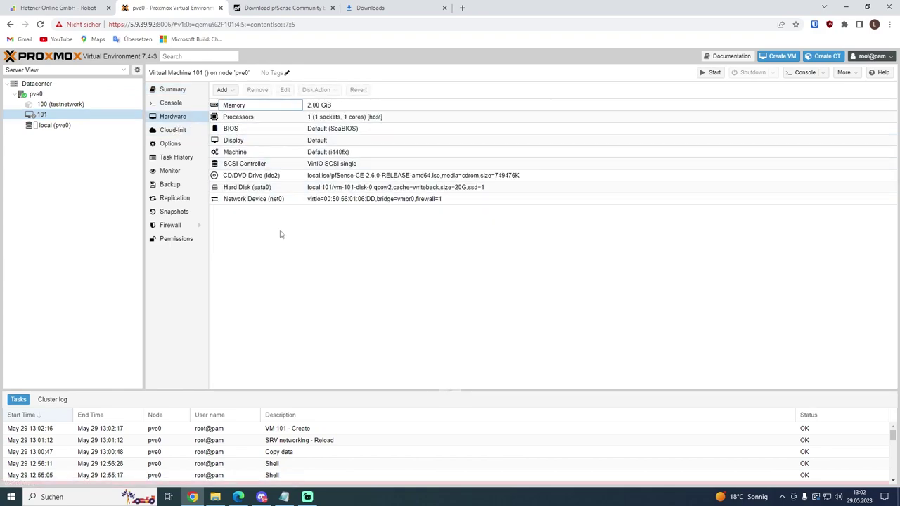
Step: Add a second network device on bridge vmbr1 to VM 101
click(223, 89)
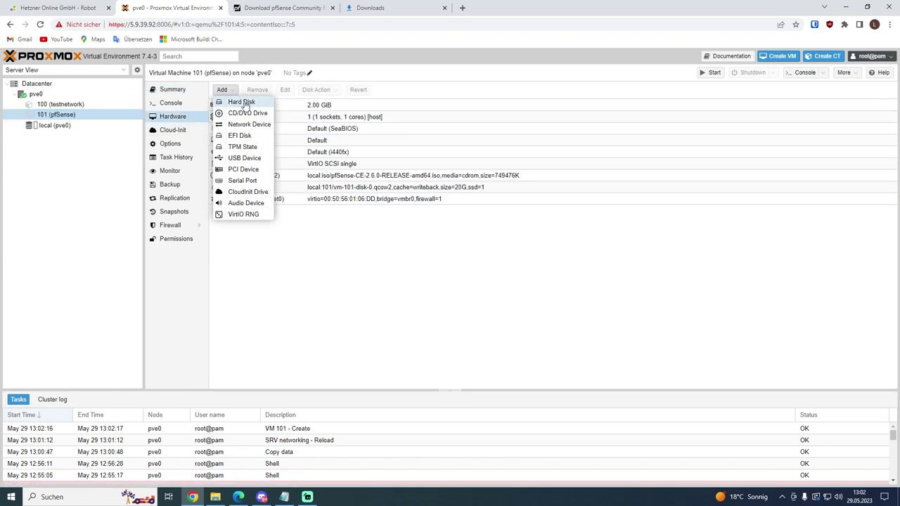
click(249, 124)
click(396, 226)
click(412, 264)
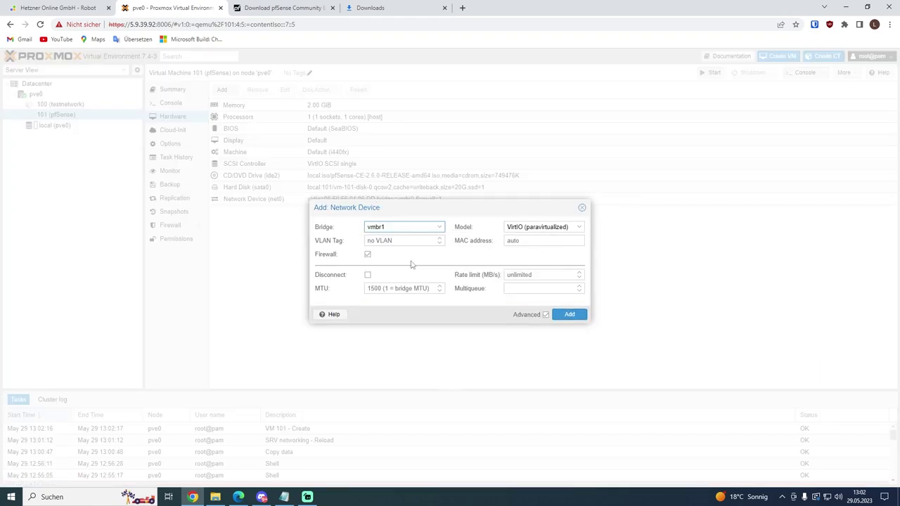
click(568, 316)
Step: Open VM 101's summary and close its notes editor without changes
click(172, 90)
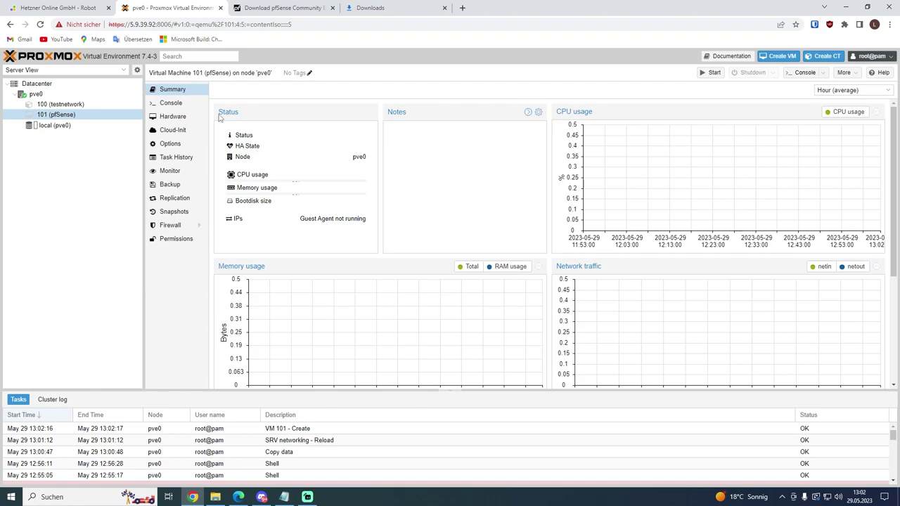
double_click(425, 202)
click(629, 135)
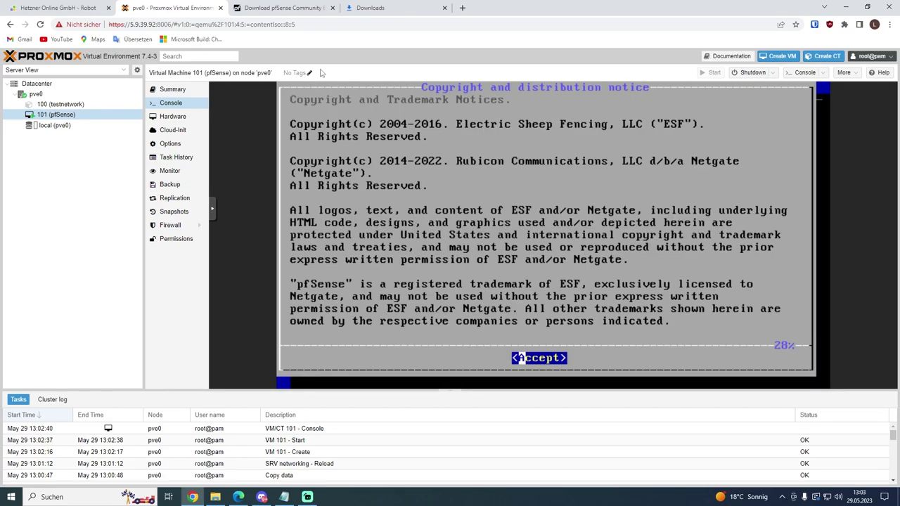
Step: Accept the copyright notice, start the pfSense install, and choose the German keymap
key(Return)
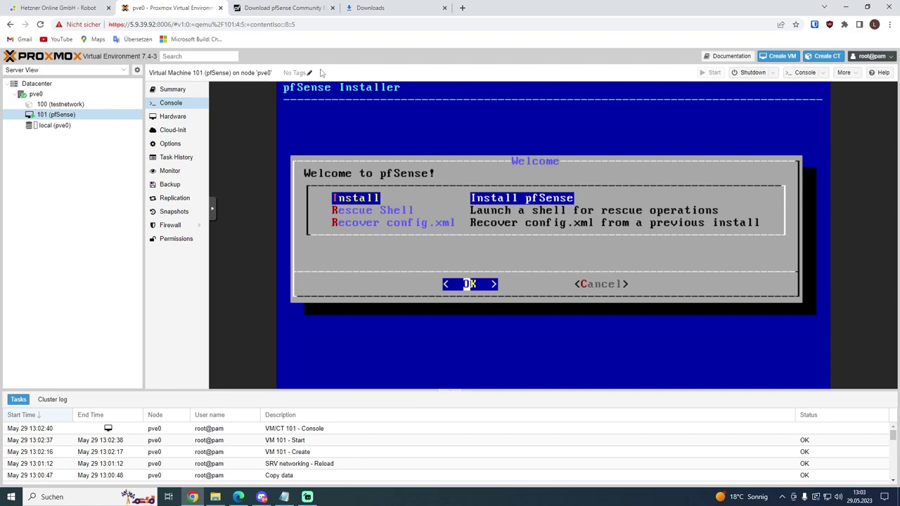
key(Return)
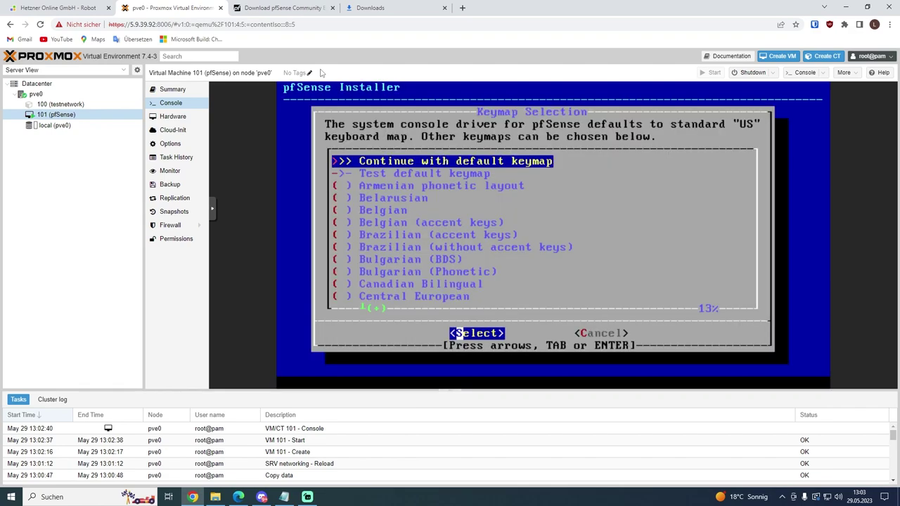
key(Down)
key(Down)
key(Down)
key(Down)
key(Down)
key(Down)
key(Down)
key(Down)
key(Down)
key(Down)
key(Down)
key(Down)
key(Down)
key(Down)
key(Down)
key(Down)
key(Down)
key(Down)
key(Down)
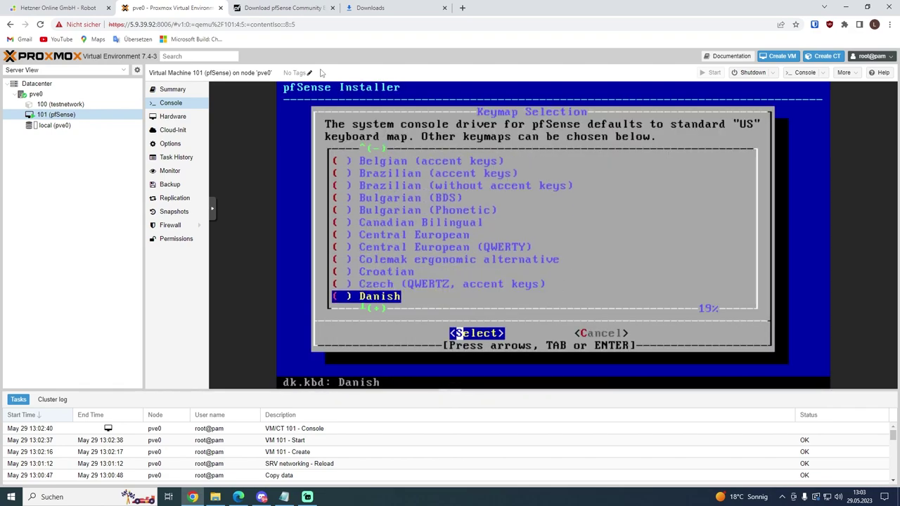
key(Down)
key(Down)
key(Down)
key(Down)
key(Down)
key(Down)
key(Down)
key(Down)
key(Down)
key(Down)
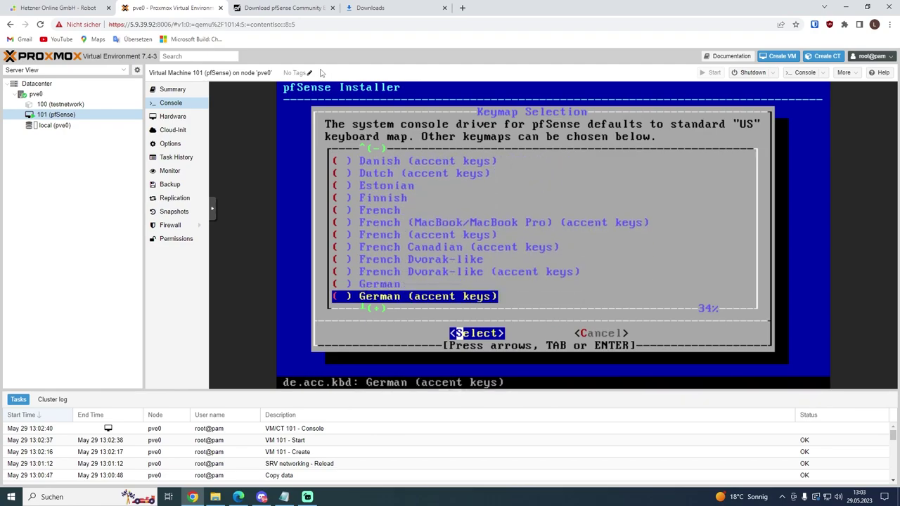
key(Up)
key(Return)
key(Up)
key(Return)
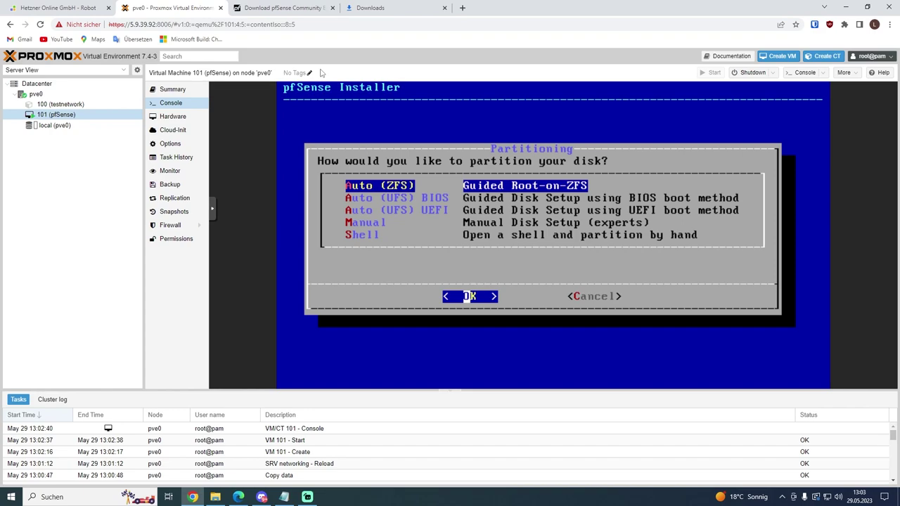
Step: Use guided UFS BIOS partitioning, skip manual configuration, and reboot into pfSense
key(Down)
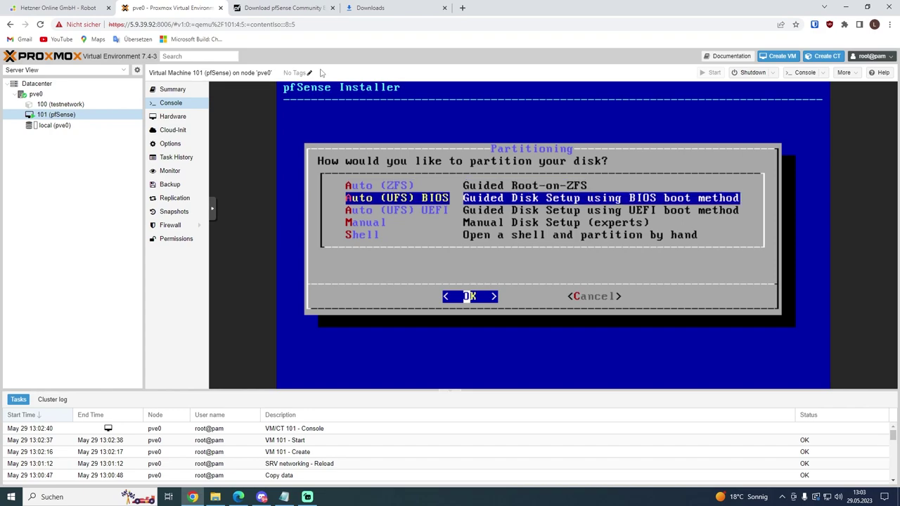
key(Return)
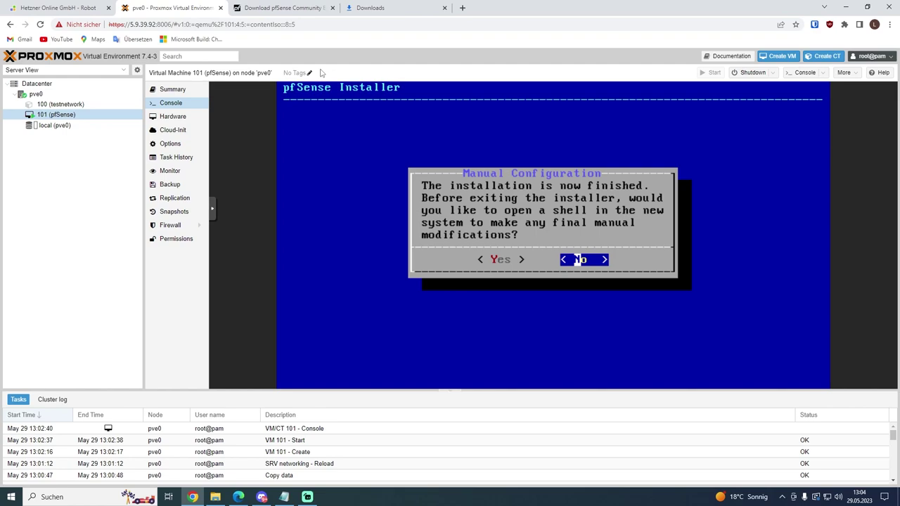
key(Return)
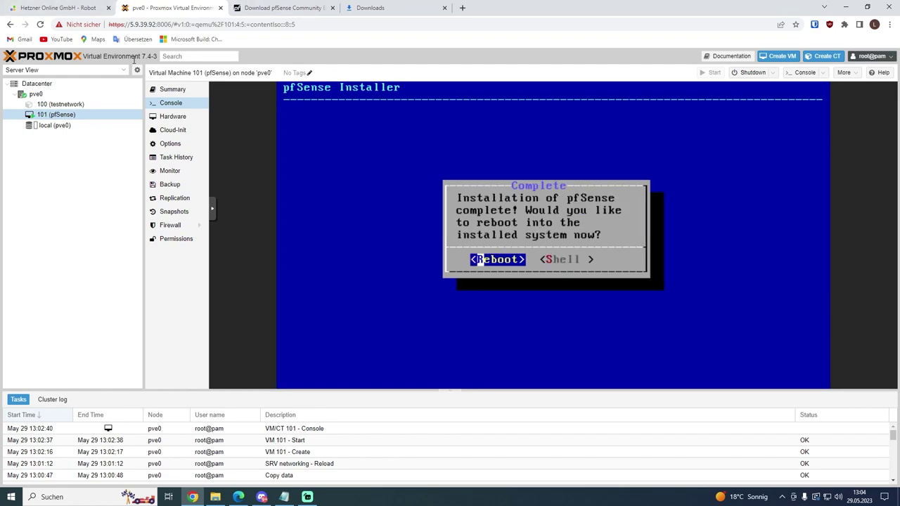
key(Return)
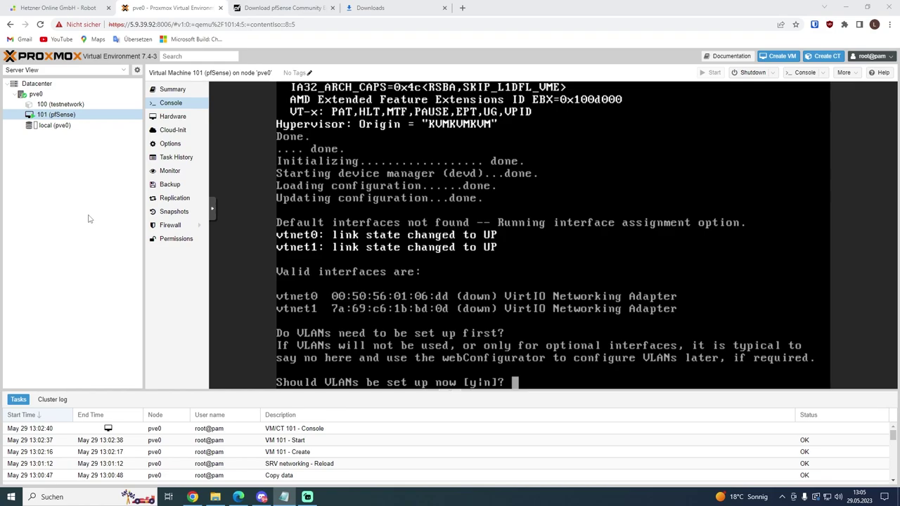
Step: Answer n to skip VLAN setup in the pfSense console
click(392, 275)
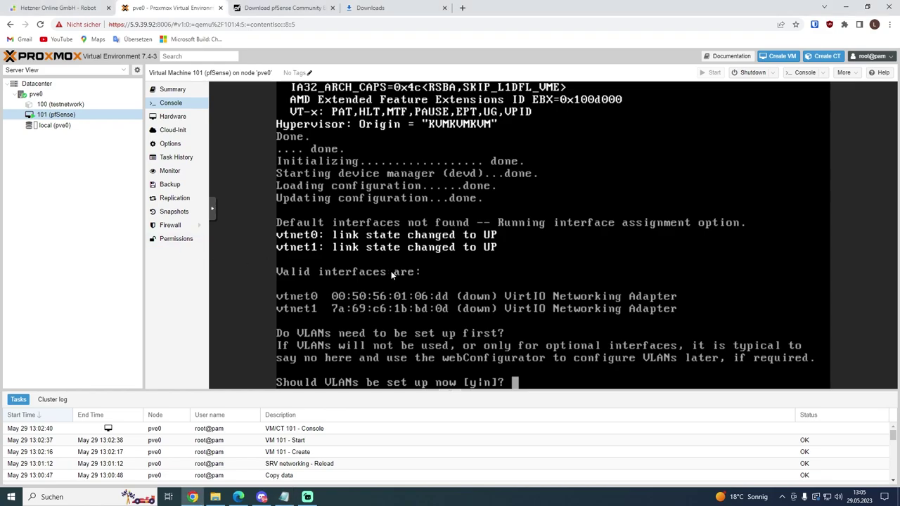
text(n)
key(Return)
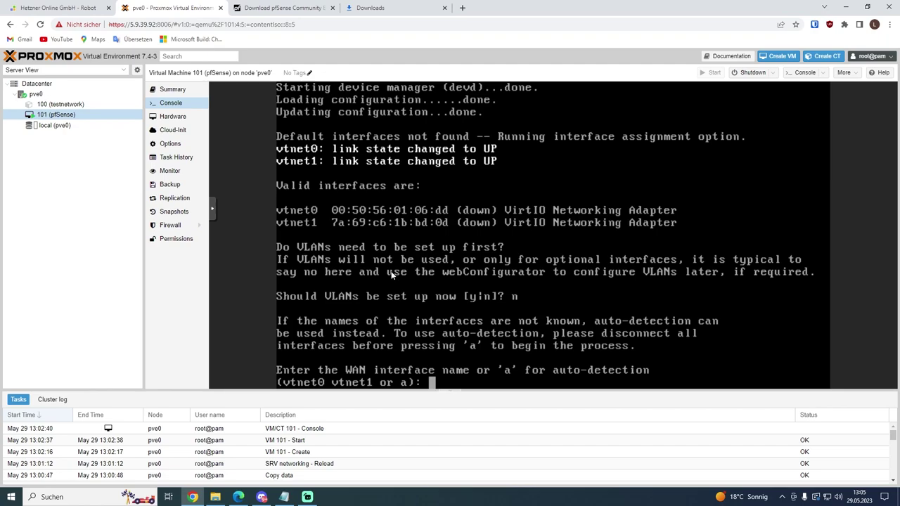
Step: Assign vtnet0 as WAN and vtnet1 as LAN, and confirm with y
text(vtnet0)
key(Return)
text(vtnet1)
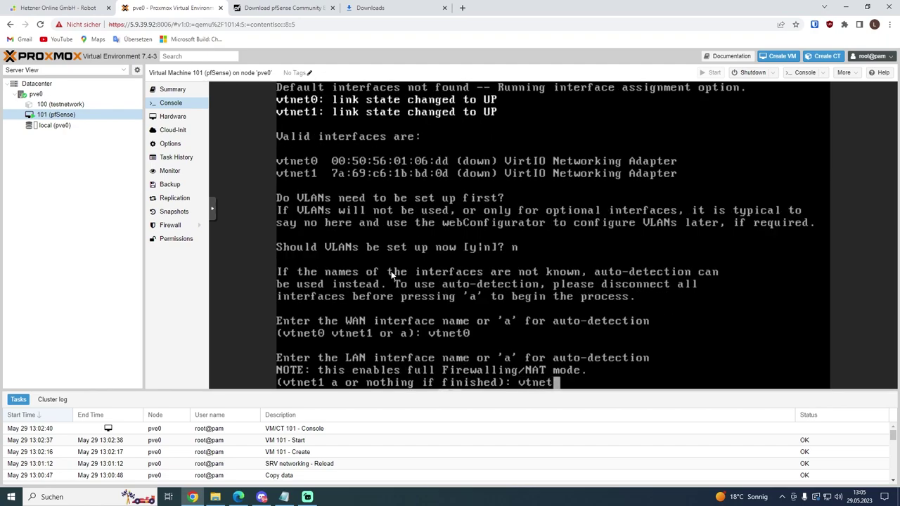
key(Return)
text(y)
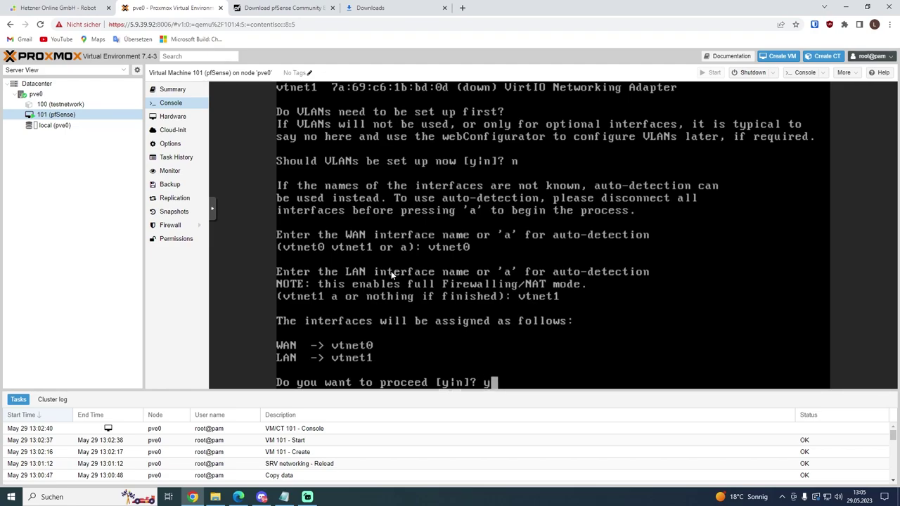
key(Return)
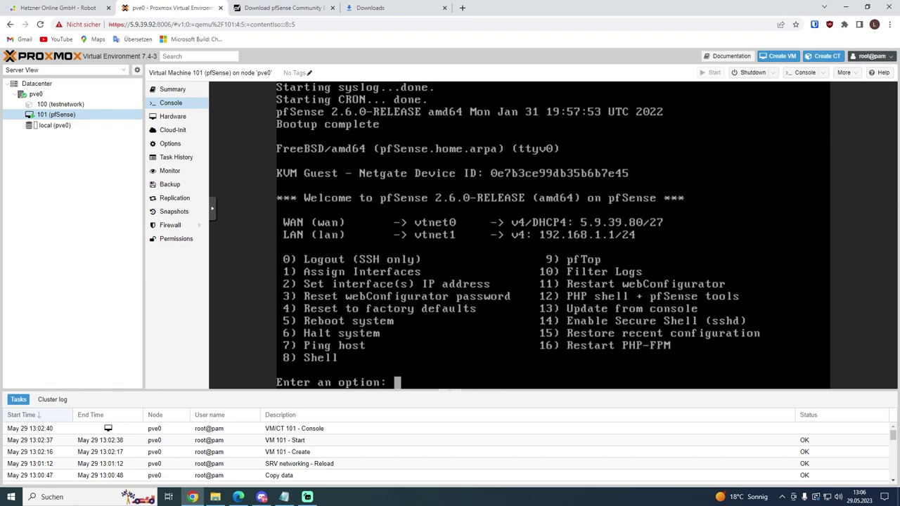
key(alt+Tab)
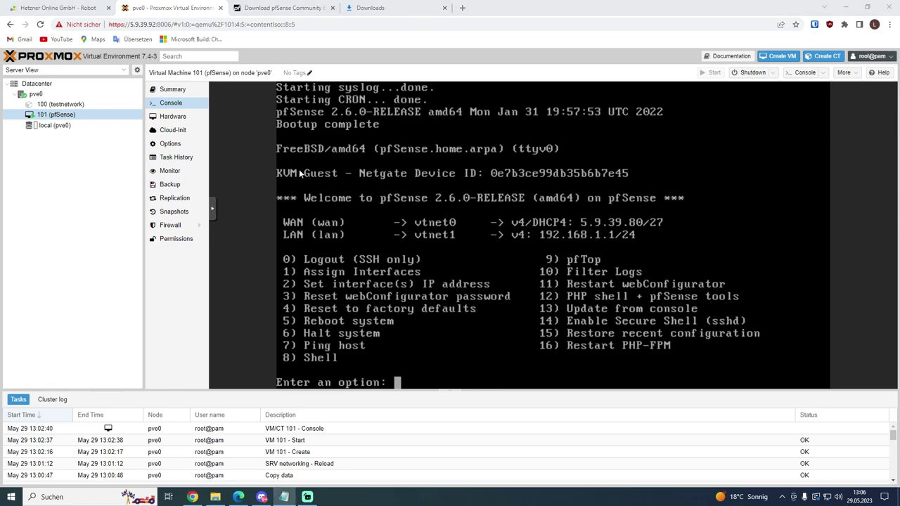
Step: Open a new Chrome tab and load the pfSense WAN address 5.9.39.80
click(462, 8)
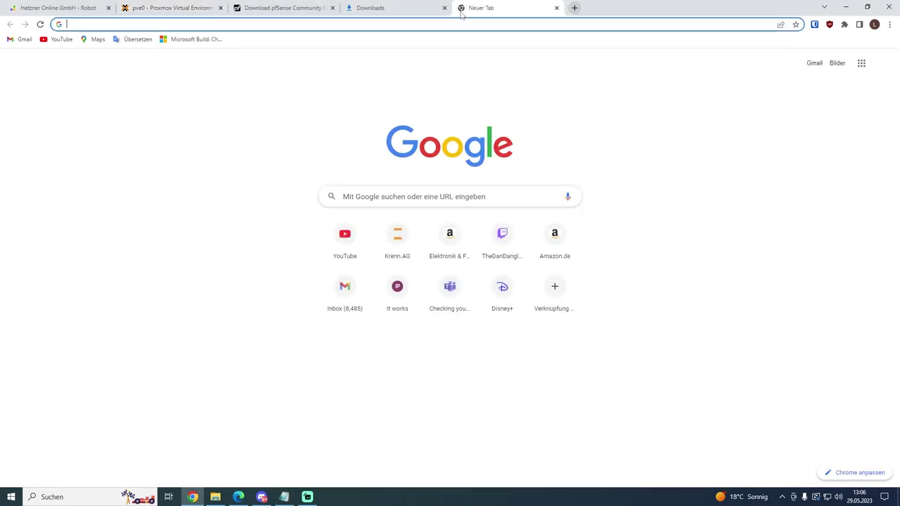
text(5.9.39.80)
key(Return)
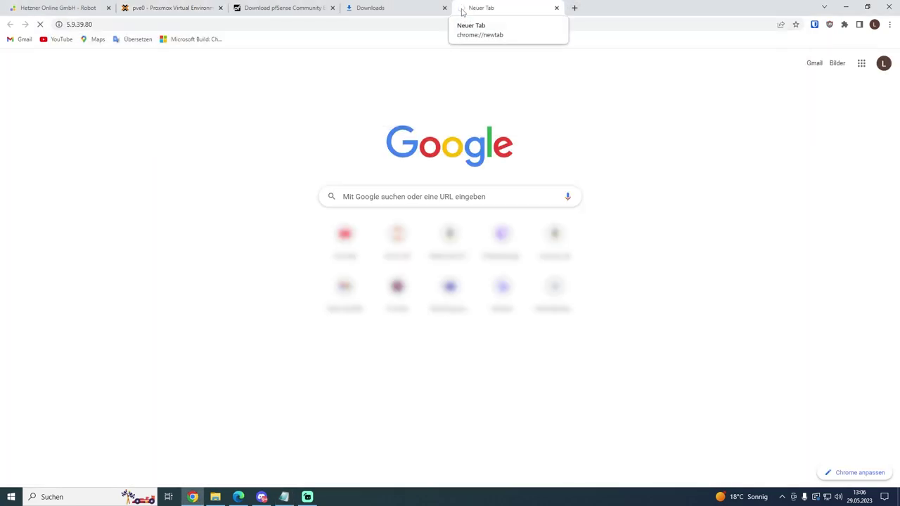
Step: In the pfSense console, open the shell (option 8) and run pfctl -d
click(169, 8)
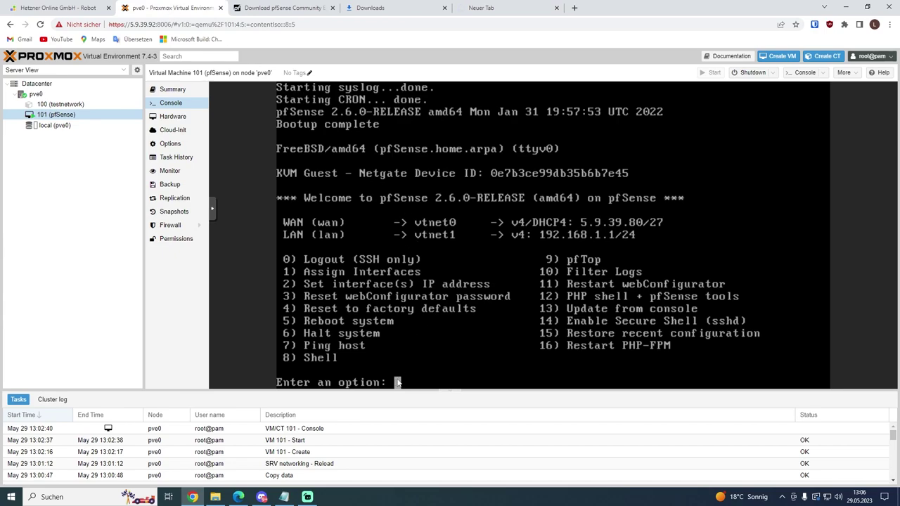
text(8)
key(Return)
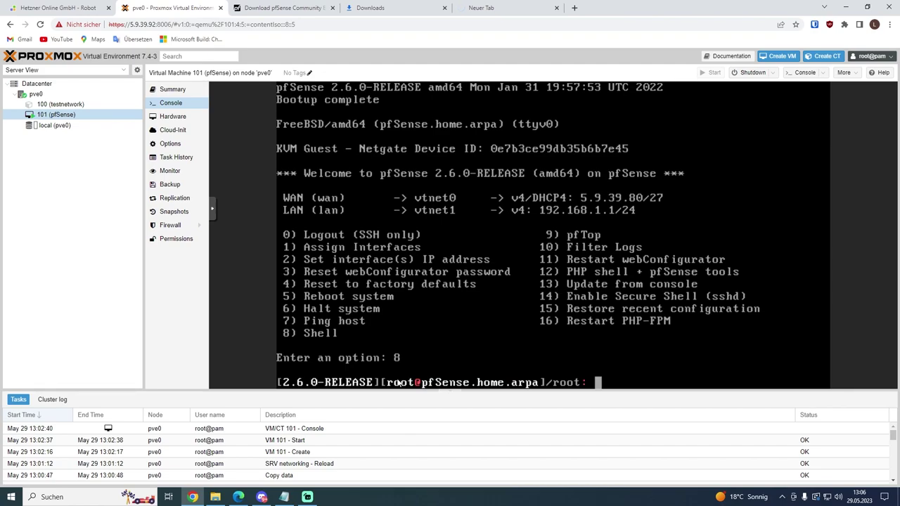
text(pfctl -d)
key(Return)
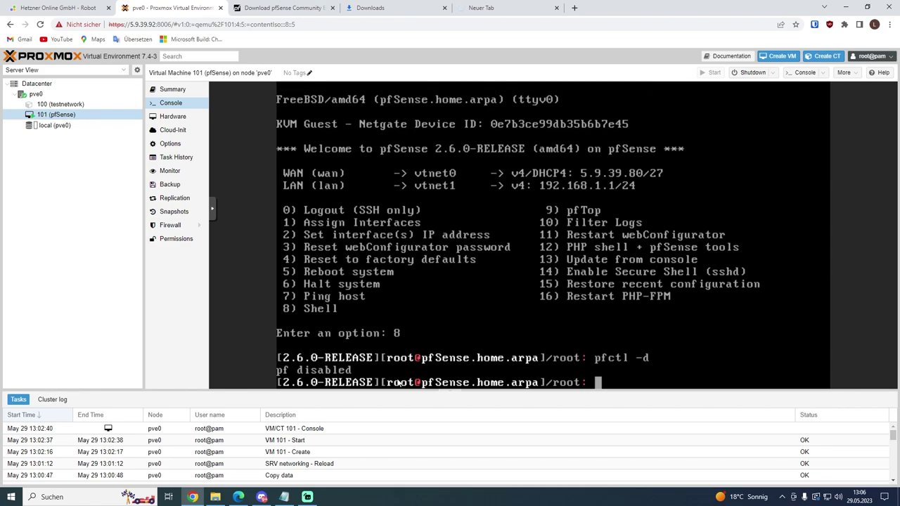
click(481, 7)
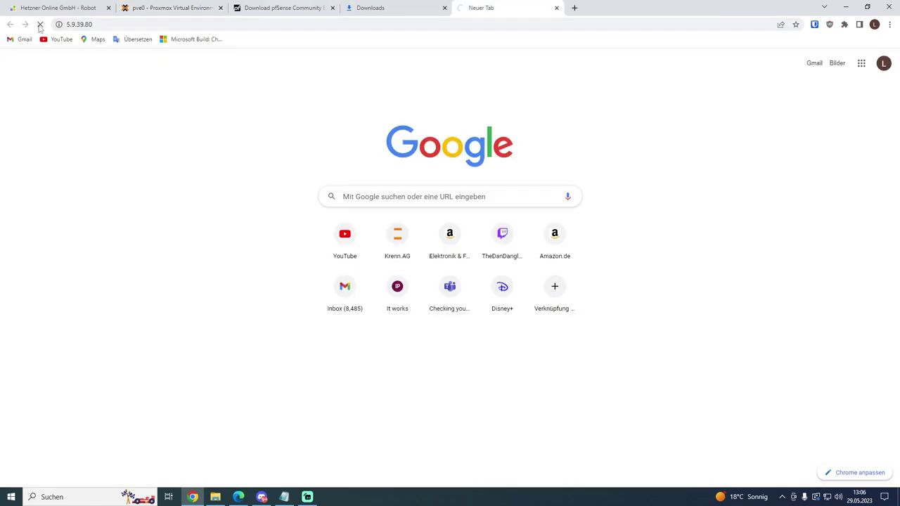
Step: Reload 5.9.39.80, proceed past the certificate warning to the sign-in page, then return to the console
click(111, 25)
key(Return)
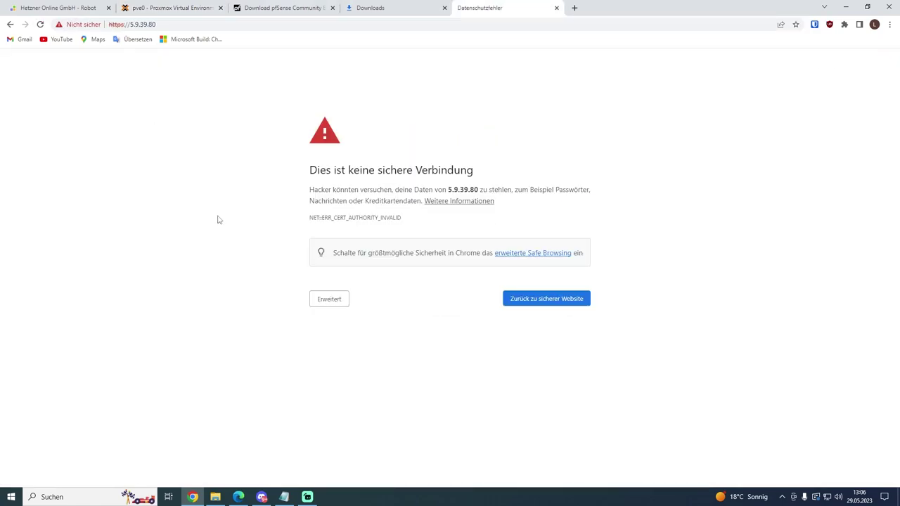
click(331, 299)
click(365, 383)
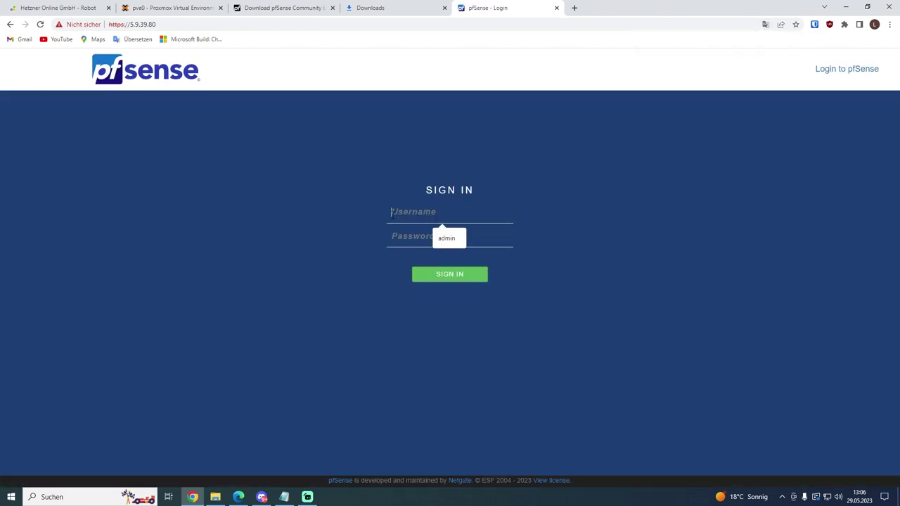
click(305, 223)
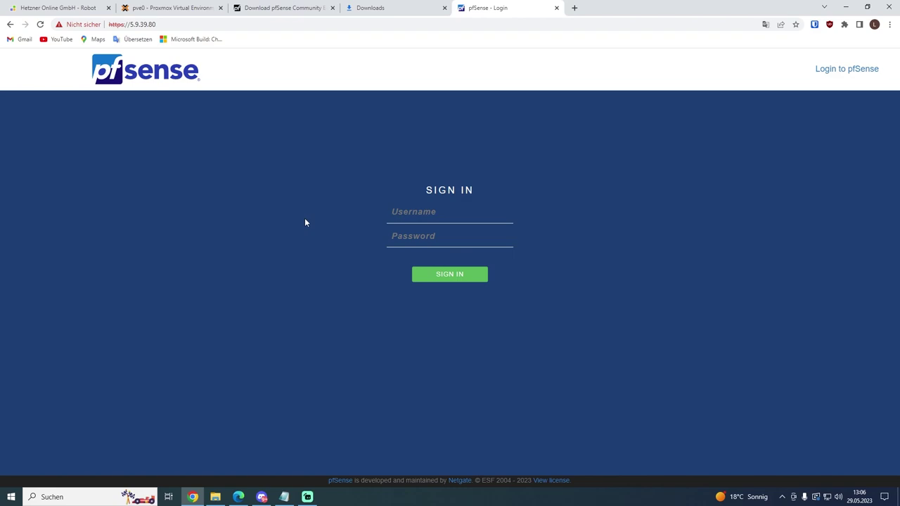
click(189, 12)
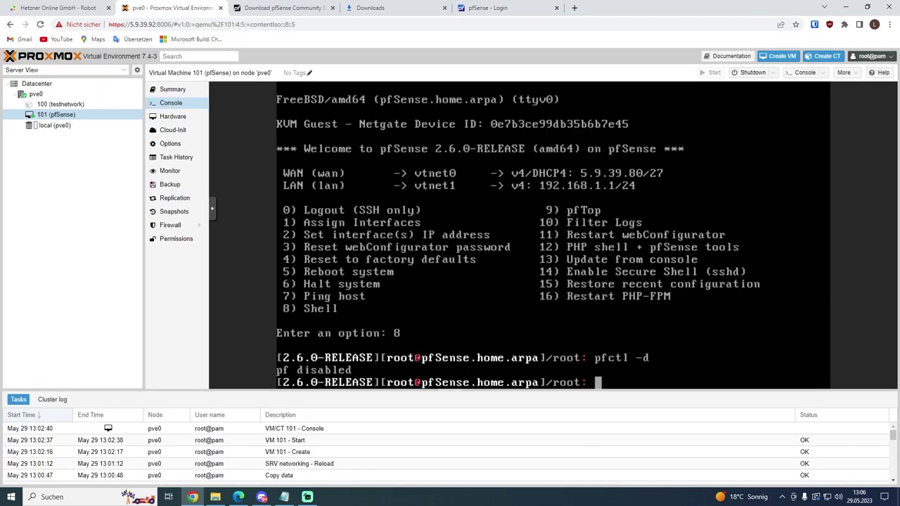
Step: Run easyrule pass wan tcp any any 443 in the pfSense shell
key(alt+Tab)
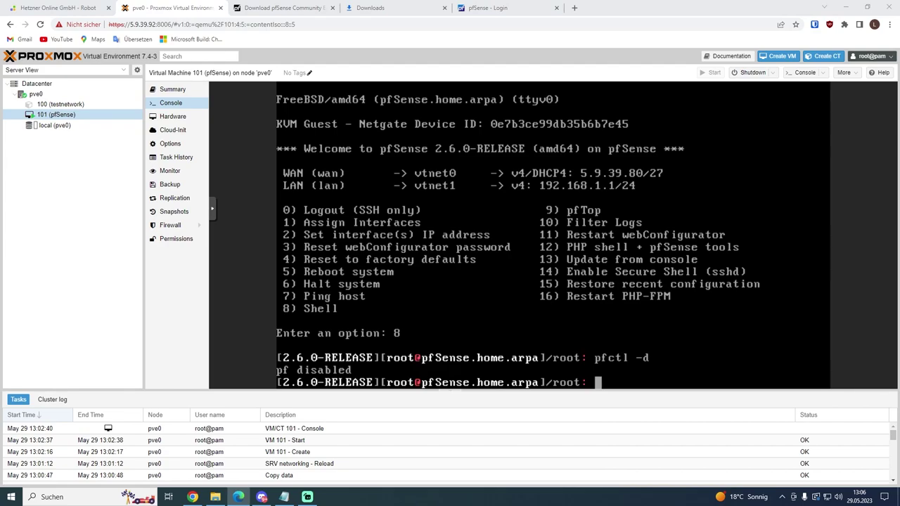
click(396, 283)
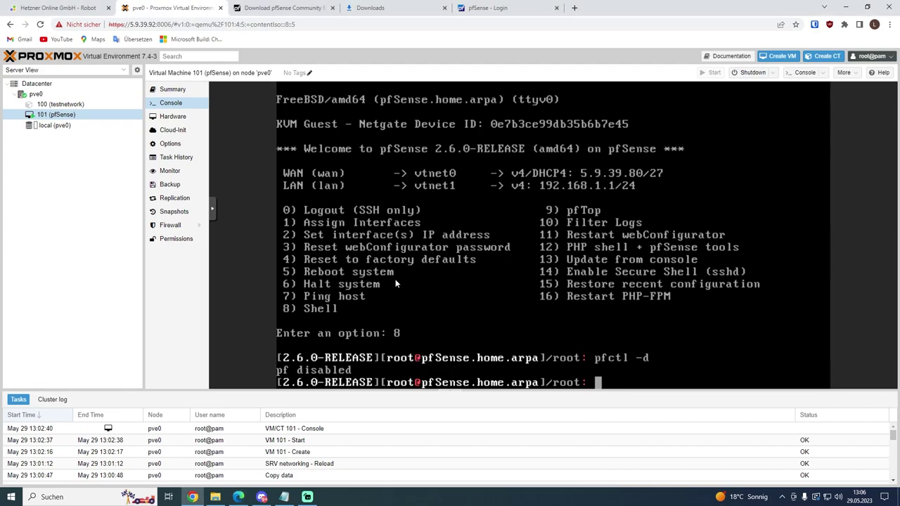
text(easyrule pas)
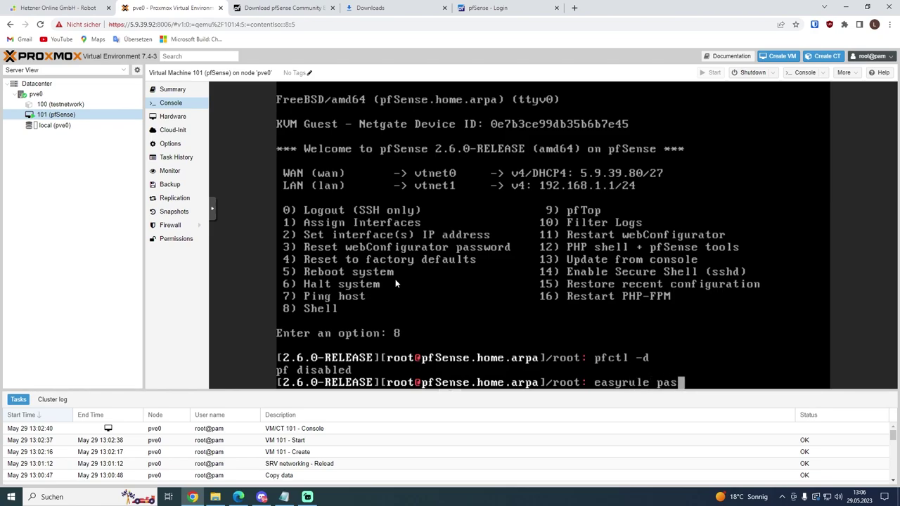
text(s wan tcp any an)
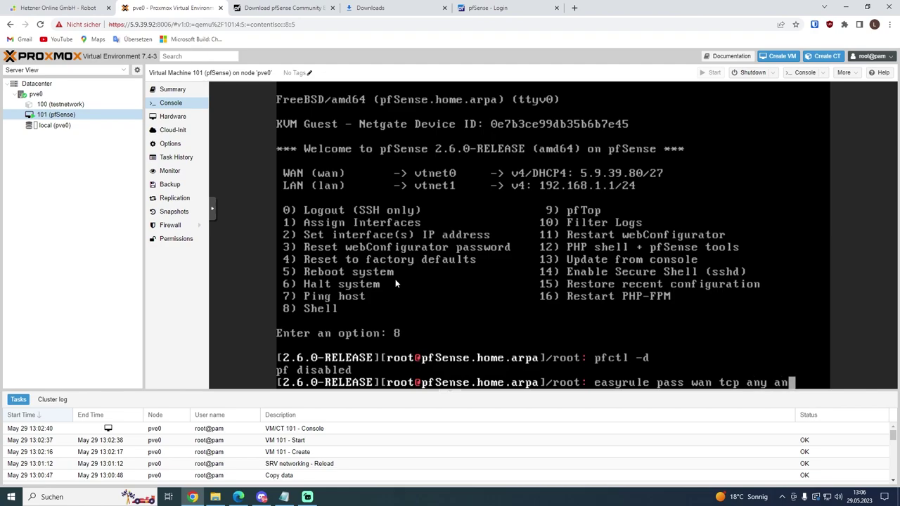
text(y 443)
key(Return)
Step: Re-enable the packet filter with pfctl -e and go to the pfSense login tab
key(Up)
key(Up)
key(BackSpace)
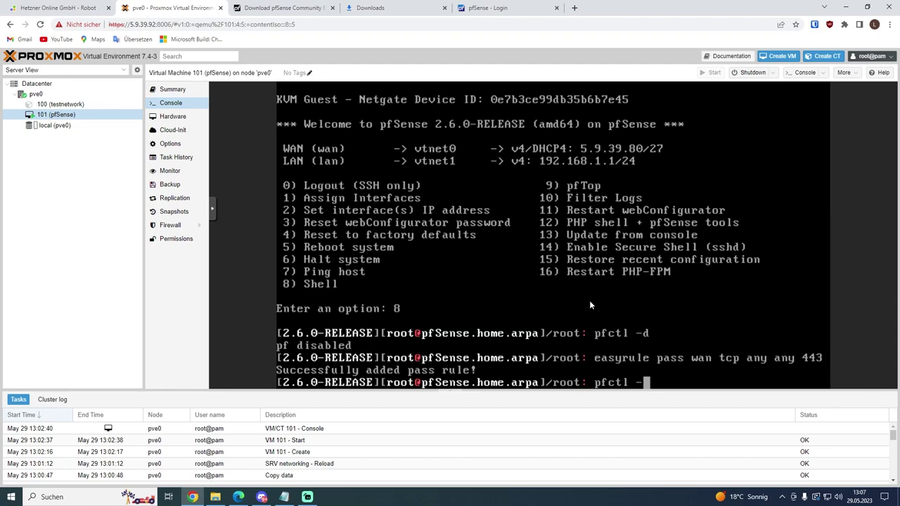
text(e)
key(Return)
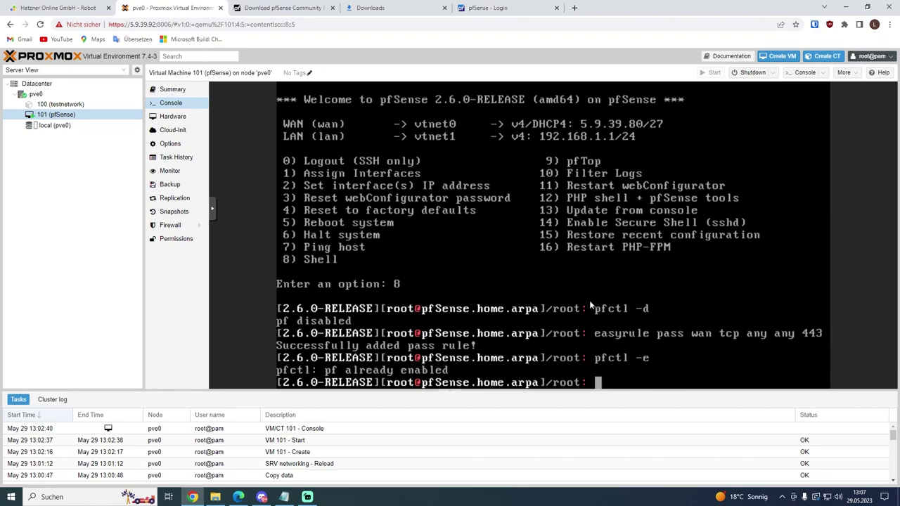
click(488, 7)
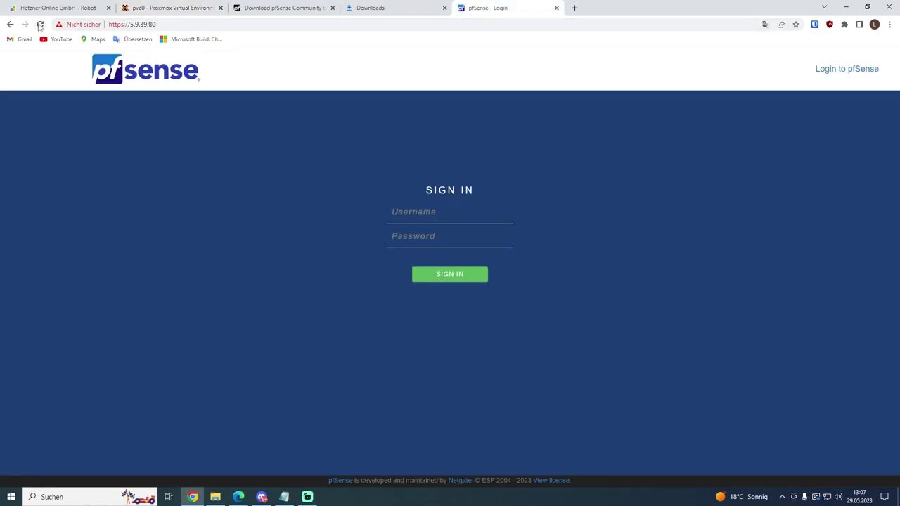
Step: Reload the login page and sign in with username admin and the admin password
click(40, 24)
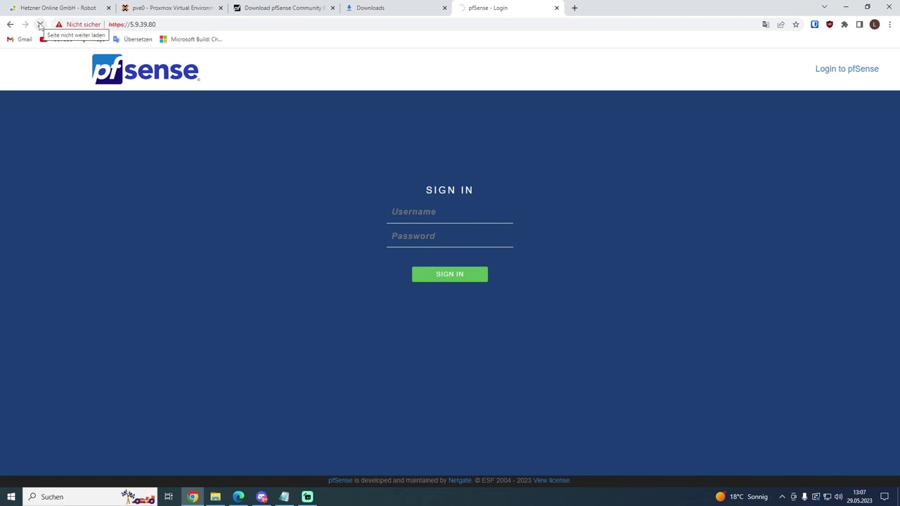
click(429, 208)
text(admin)
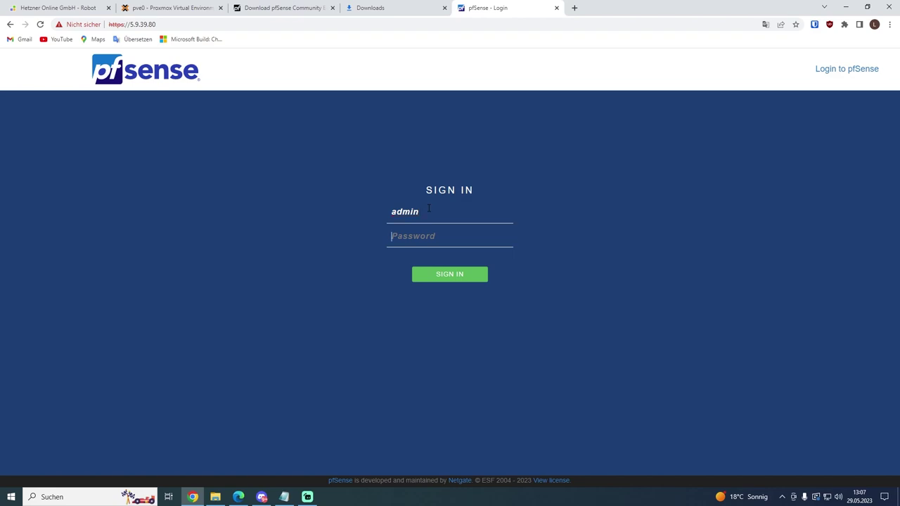
key(Tab)
text(pfsense)
key(Return)
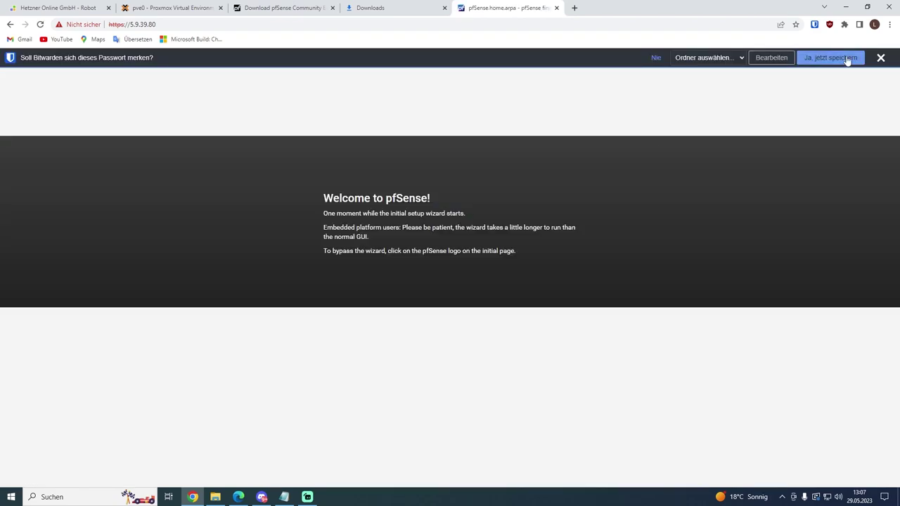
Step: Enter DNS servers 8.8.8.8 and 1.1.1.1 on the general information step
click(299, 308)
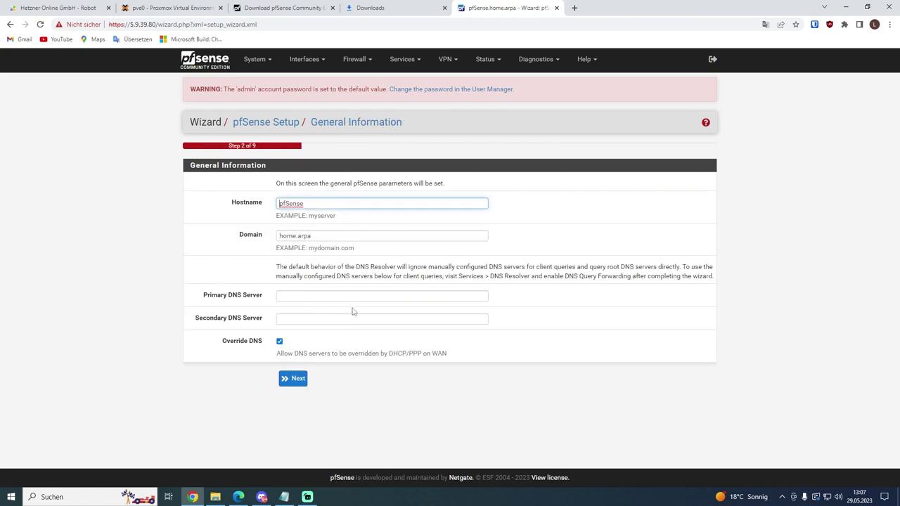
drag(322, 207, 248, 210)
click(303, 297)
text(8)
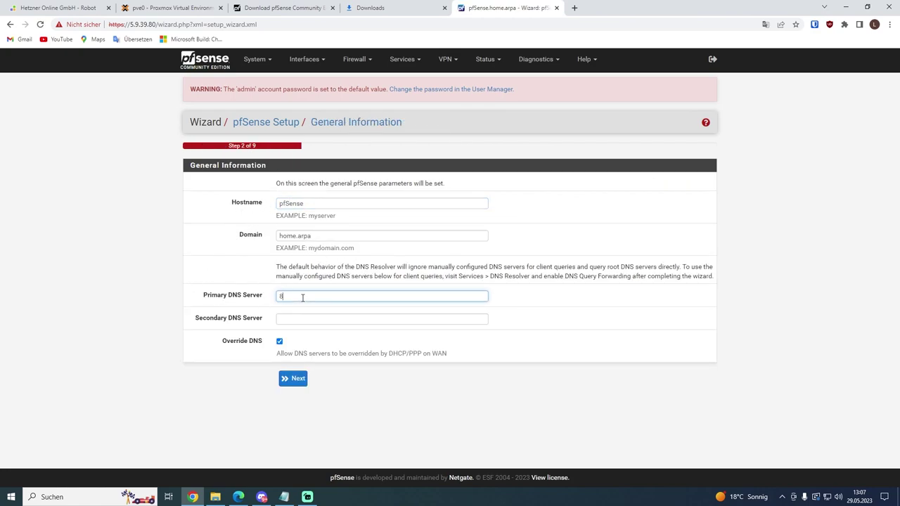
text(.8.8.8)
key(Tab)
text(1)
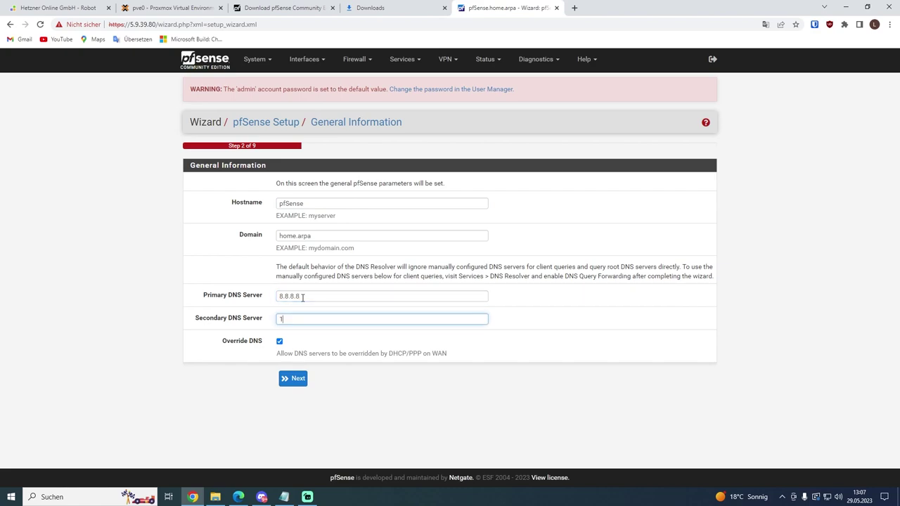
text(.1.1.1)
Step: Set the timezone to Europe/Berlin
click(294, 380)
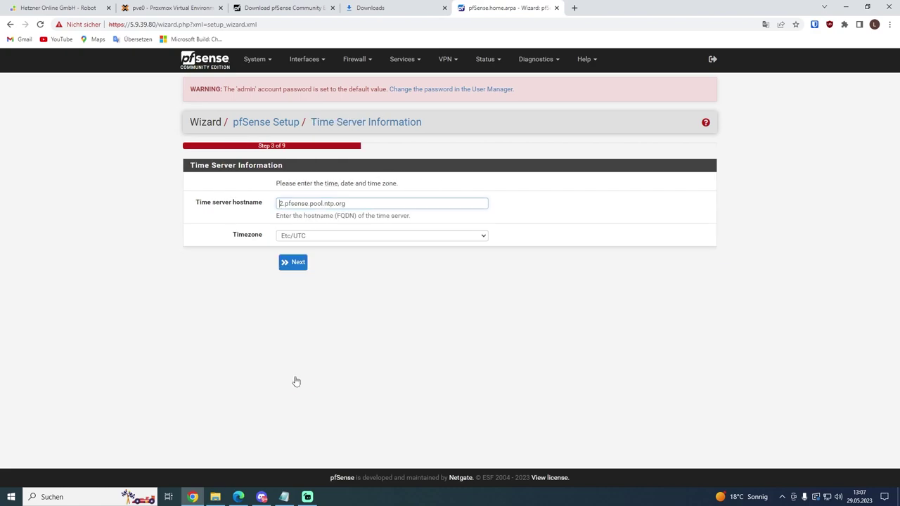
click(297, 237)
click(298, 236)
click(297, 237)
scroll(336, 327, down, 3)
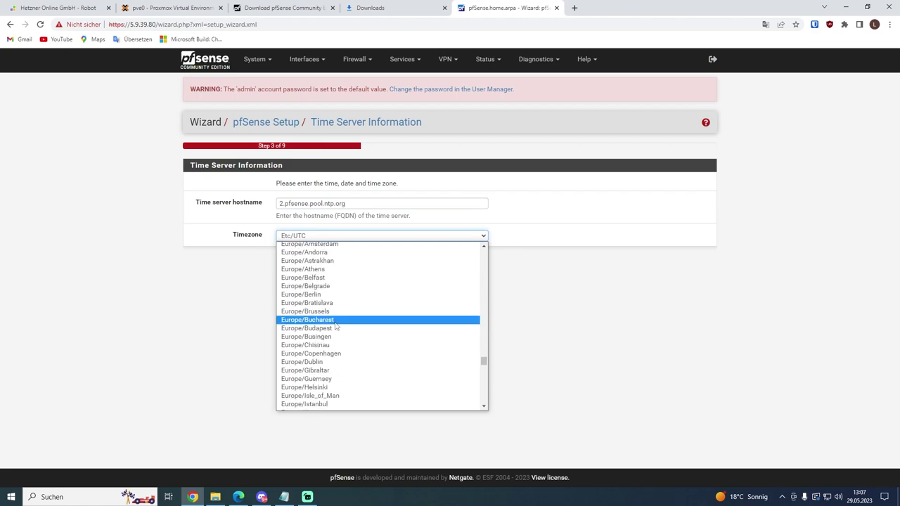
scroll(343, 364, down, 2)
click(328, 320)
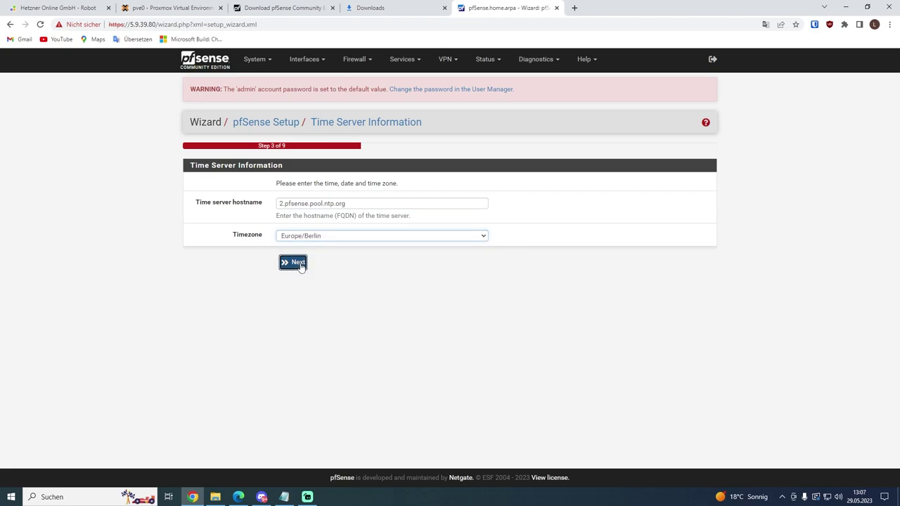
Step: Keep WAN defaults and LAN 192.168.1.1/24, accept the new admin password, and finish the wizard
click(299, 262)
scroll(232, 193, down, 4)
scroll(232, 194, down, 5)
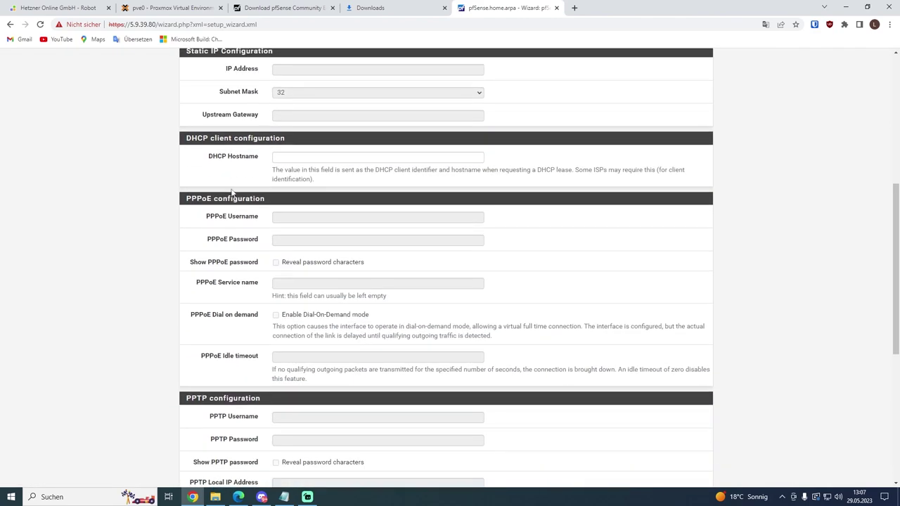
click(293, 422)
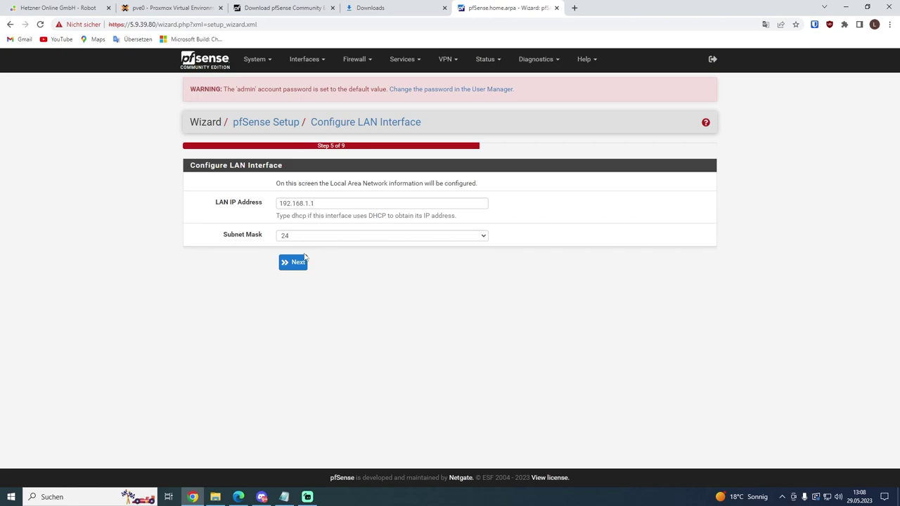
click(311, 204)
click(338, 266)
drag(218, 202, 249, 202)
click(347, 277)
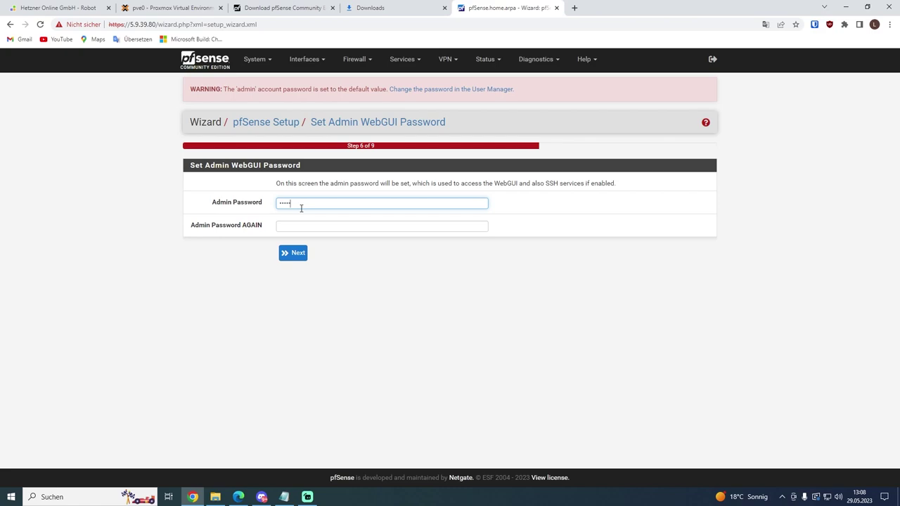
click(293, 253)
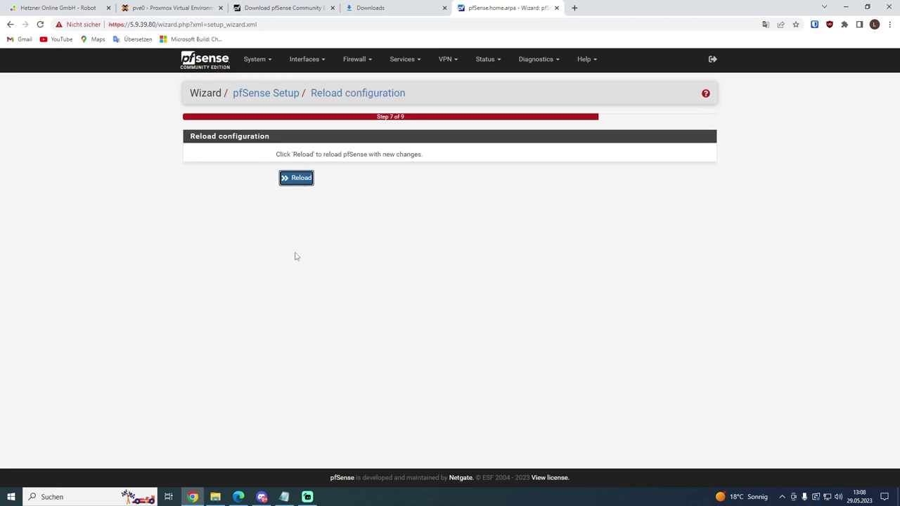
click(296, 177)
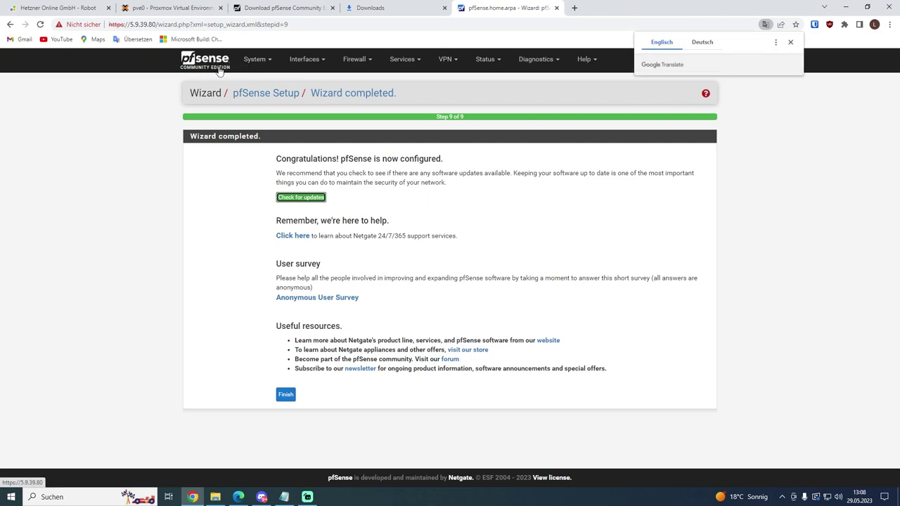
click(205, 61)
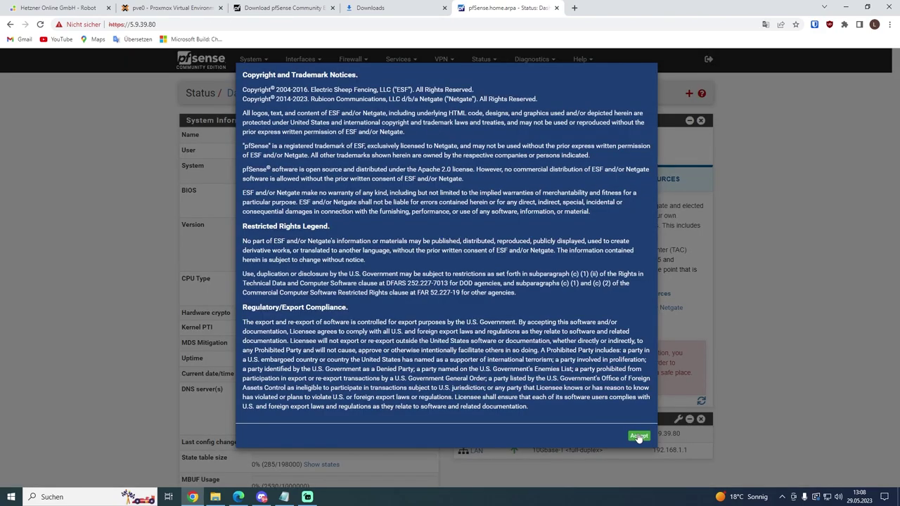
Step: Accept the copyright notice, dismiss the survey, and remove the Netgate Services And Support widget
click(639, 437)
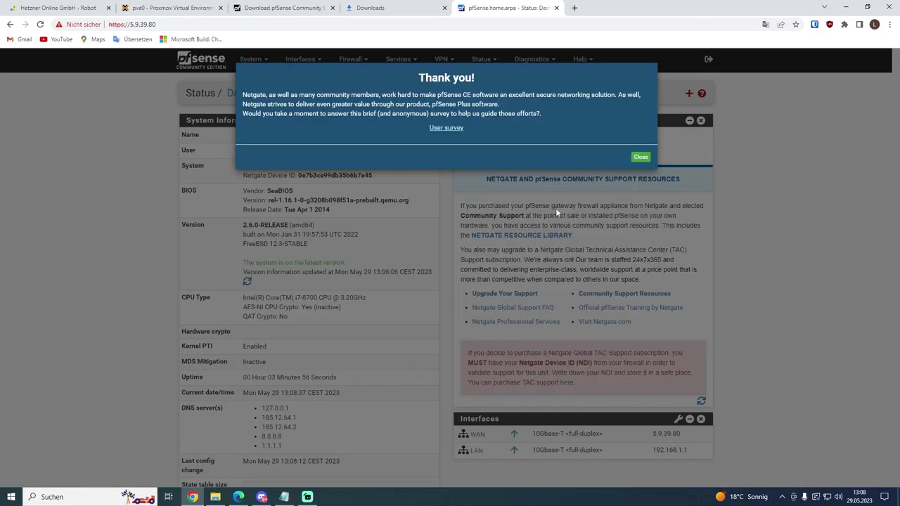
click(641, 157)
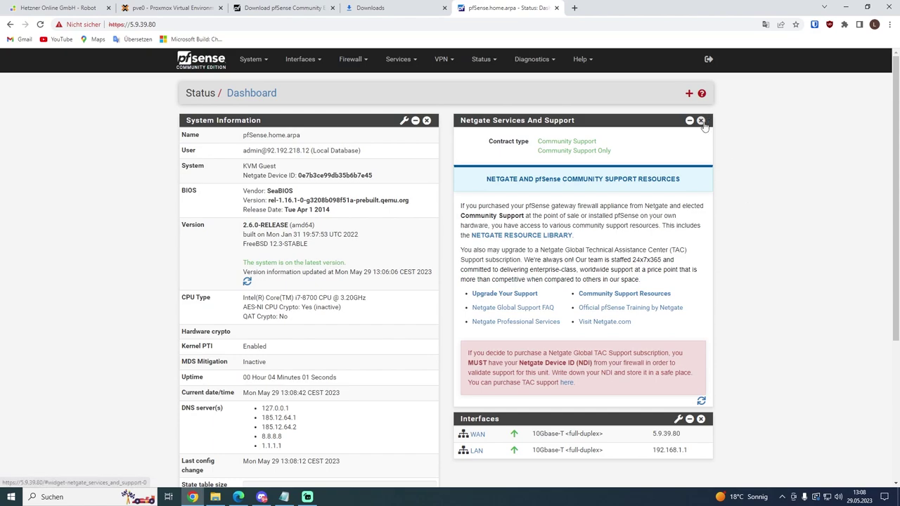
click(701, 121)
Step: Add the Traffic Graphs widget to the dashboard
click(689, 94)
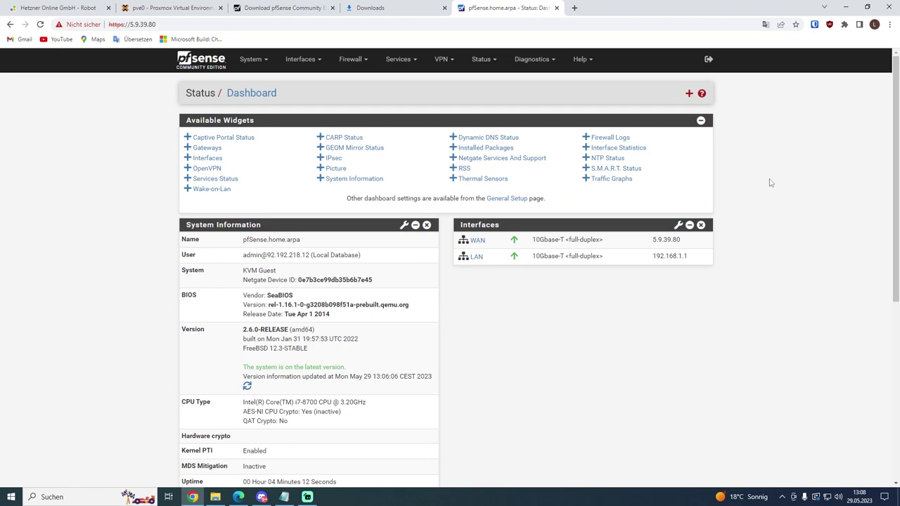
click(586, 179)
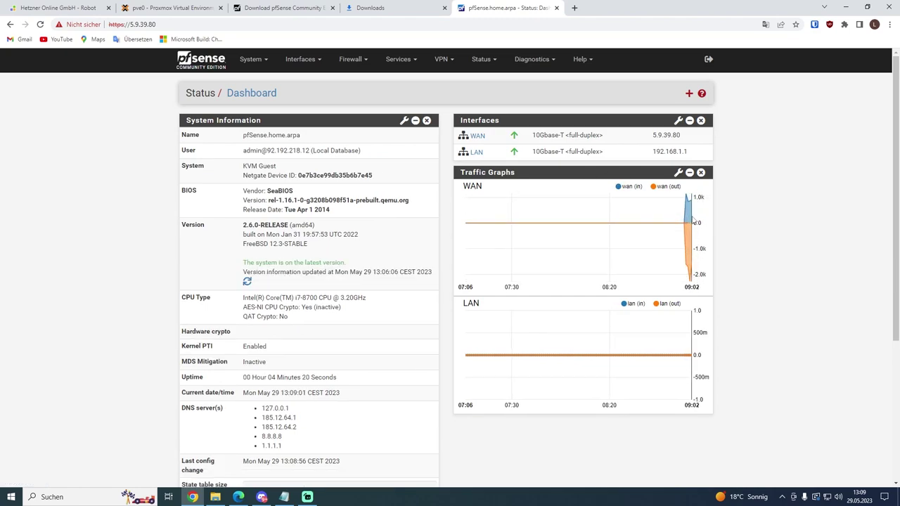
mouse_move(687, 220)
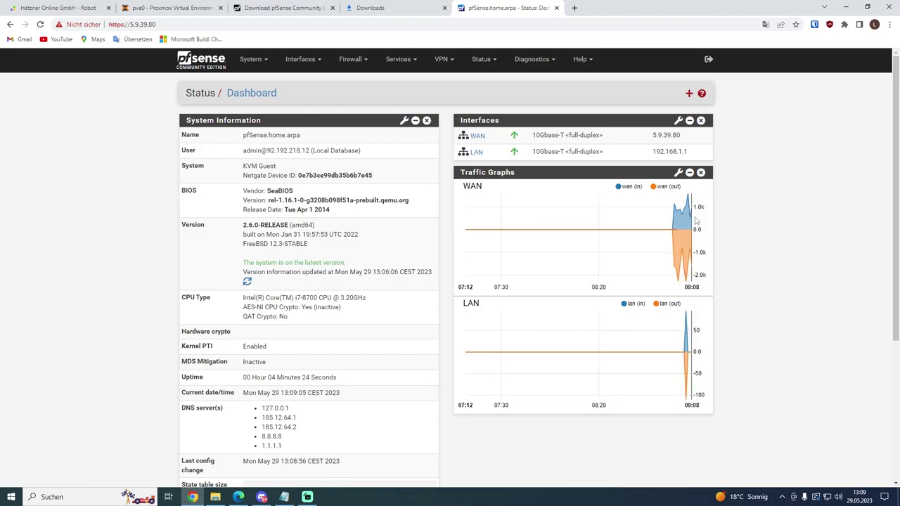
click(317, 62)
click(405, 63)
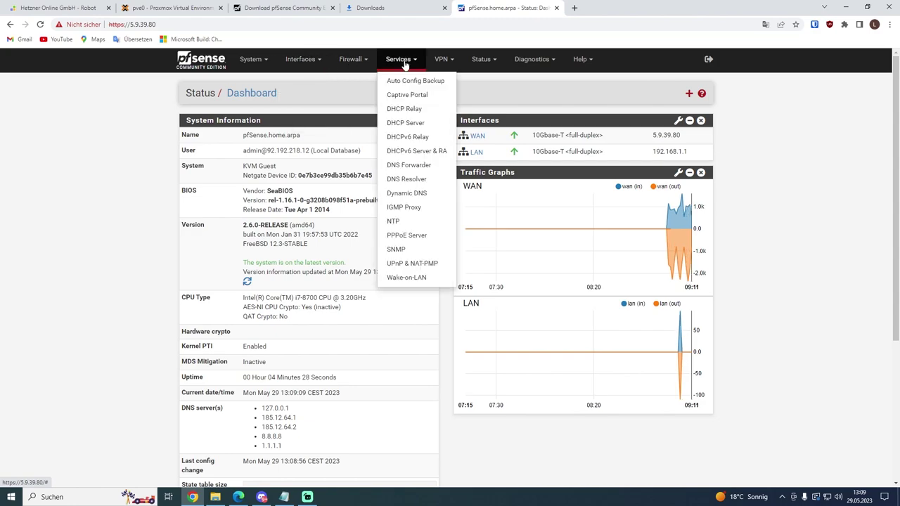
Step: Open the LAN DHCP Server settings and check the 192.168.1.10–192.168.1.245 range
click(412, 123)
scroll(415, 125, down, 1)
drag(414, 80, 282, 81)
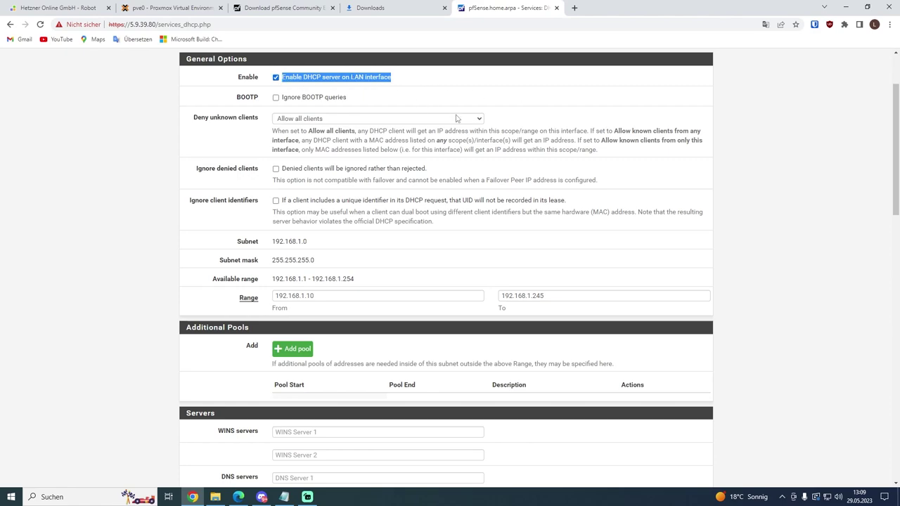
drag(316, 296, 301, 296)
click(316, 296)
drag(546, 296, 534, 296)
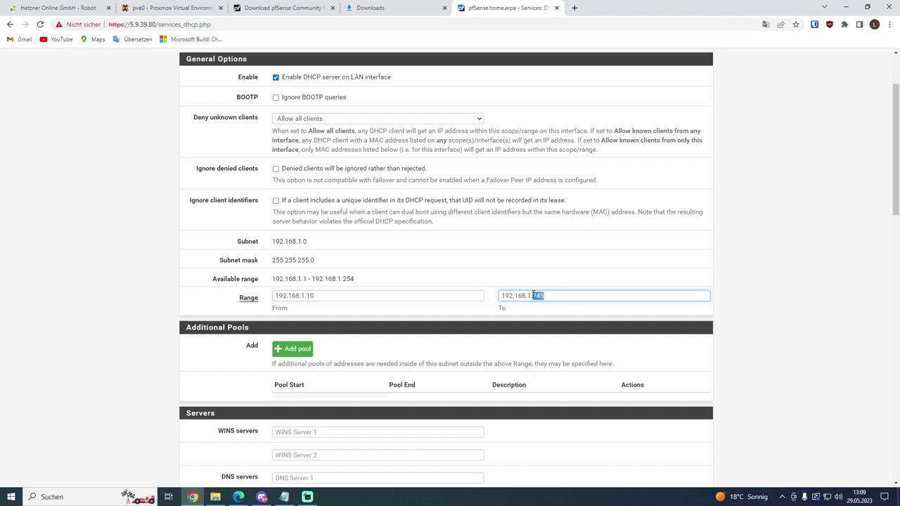
scroll(350, 249, down, 2)
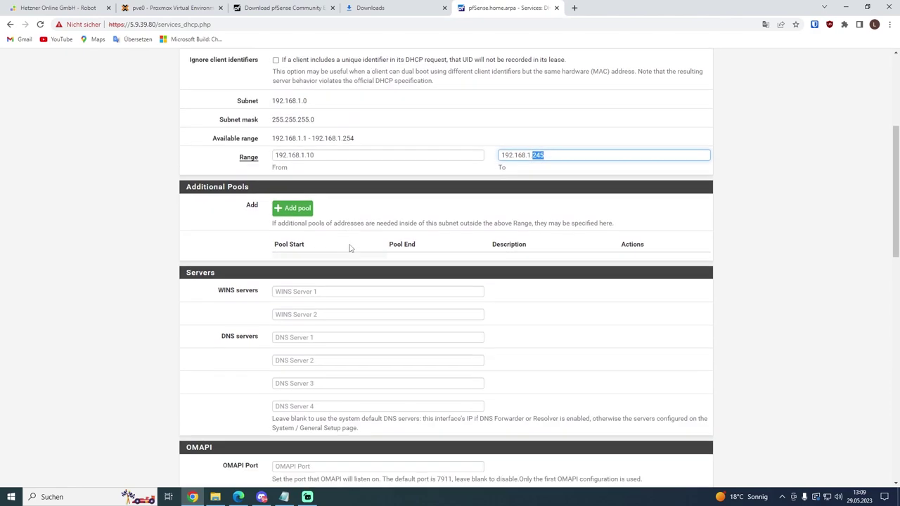
Step: Set DNS Server 1 to 8.8.8.8 and the gateway to 192.168.1.1, then save
click(311, 338)
text(8.8.8.8)
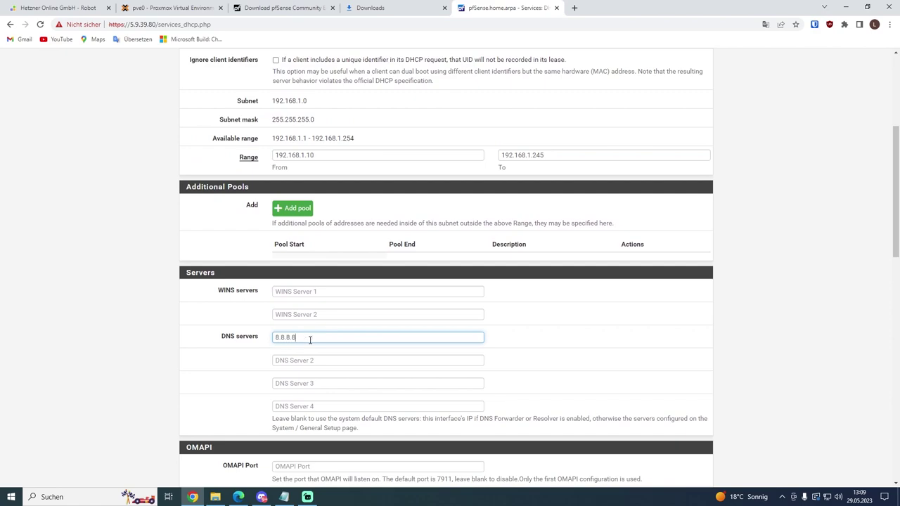
key(Tab)
text(1.1.)
scroll(310, 340, down, 6)
scroll(304, 215, up, 1)
click(304, 216)
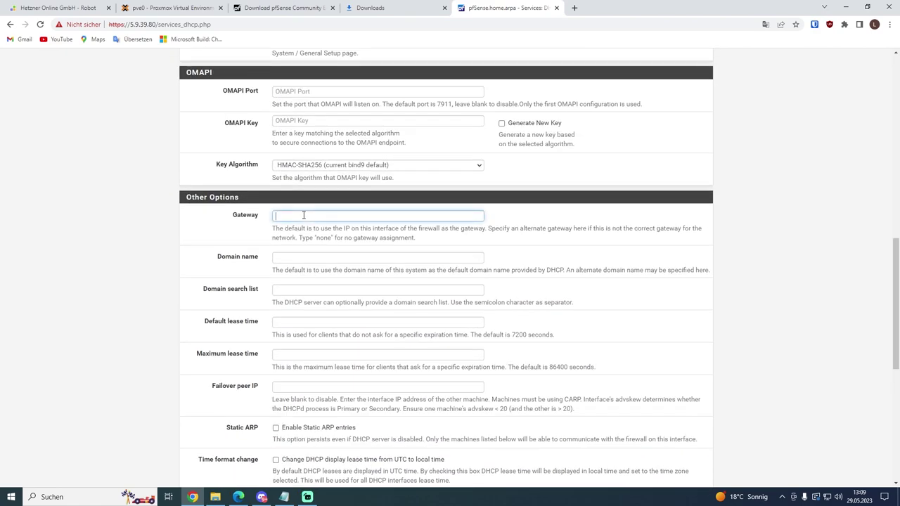
text(192)
text(.1.1)
scroll(304, 316, down, 6)
click(289, 380)
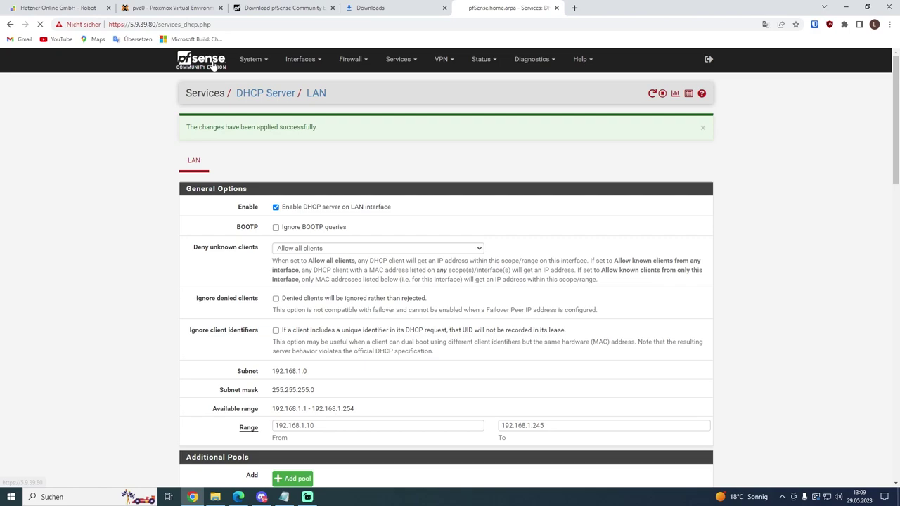
click(200, 59)
click(360, 61)
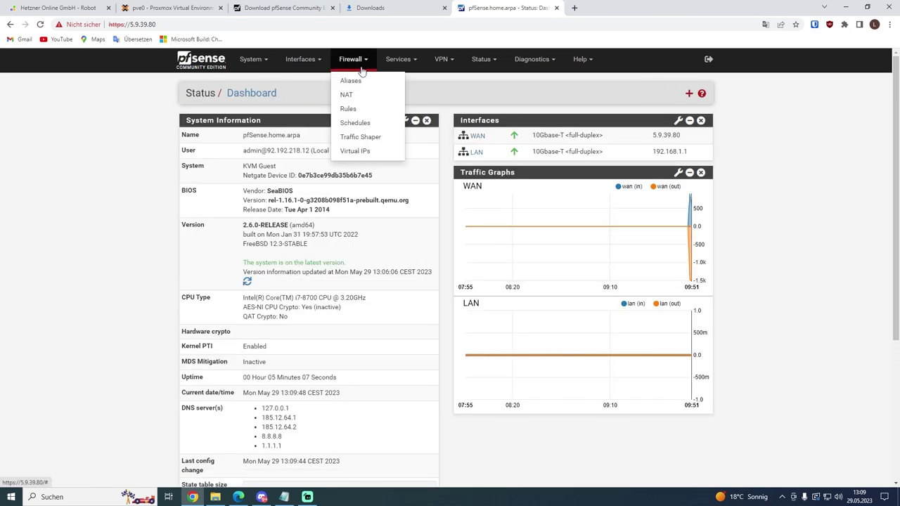
Step: Review the LAN and WAN firewall rules, then return to the Proxmox tab
click(348, 108)
click(277, 125)
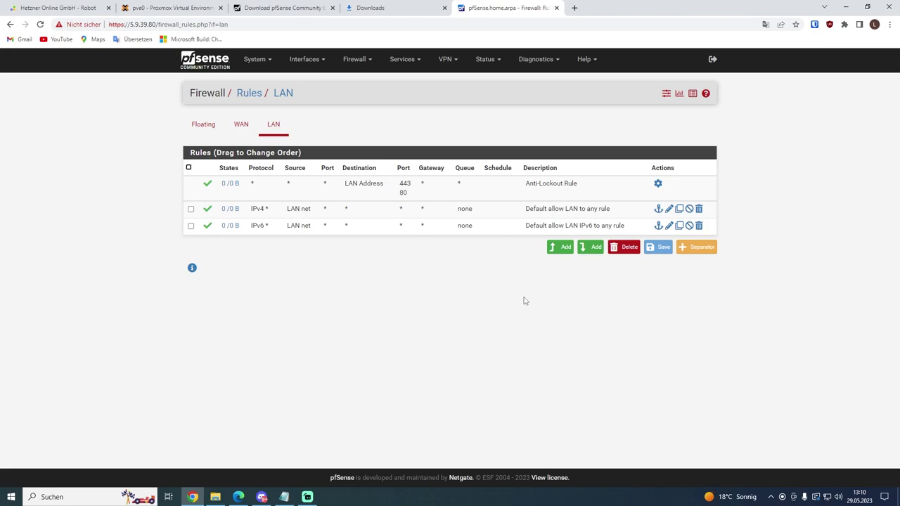
click(246, 125)
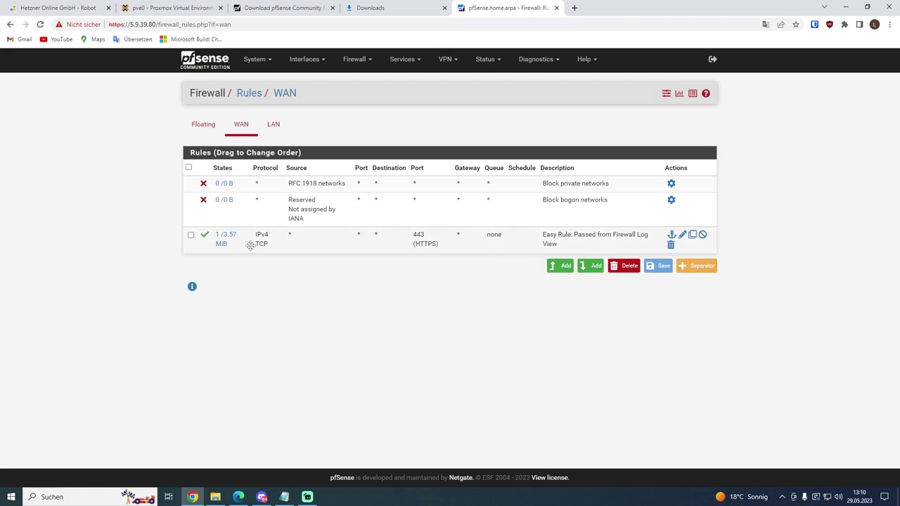
mouse_move(232, 237)
click(274, 124)
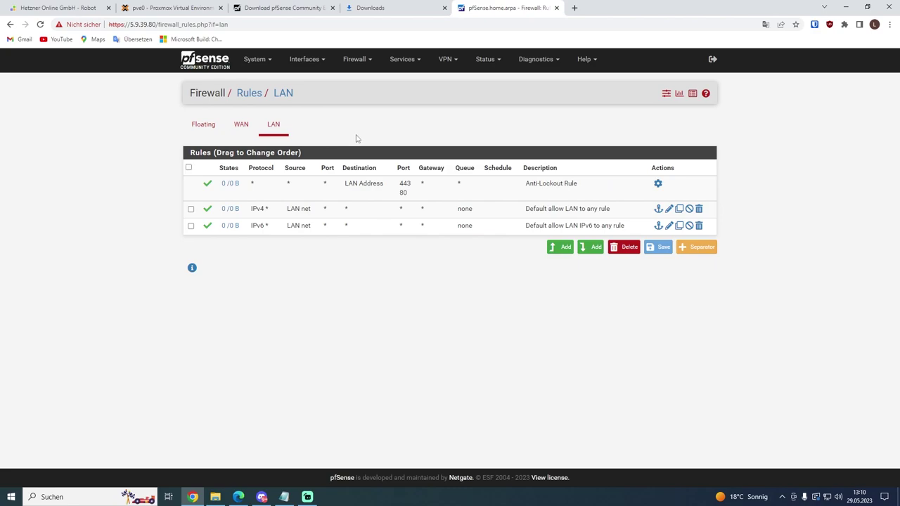
click(194, 9)
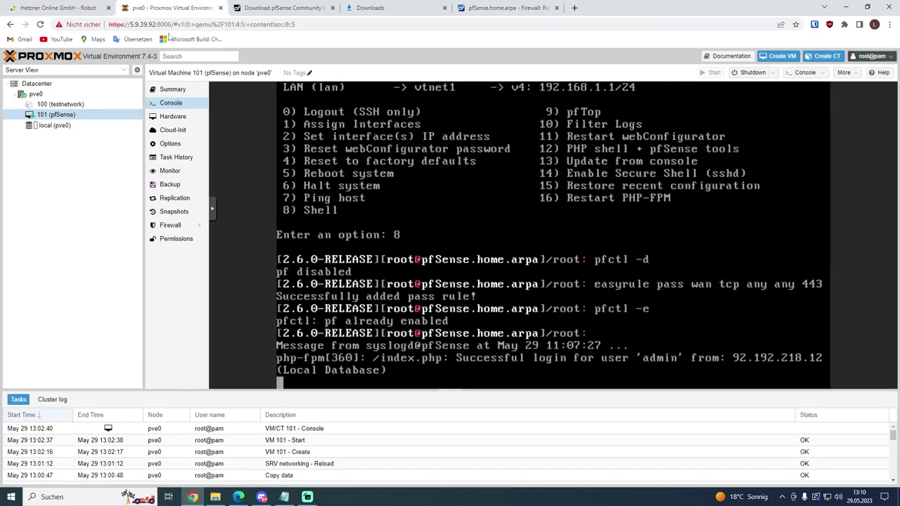
Step: Edit container 100's net0 and clear its IPv6 gateway and static IPv6 address
click(102, 105)
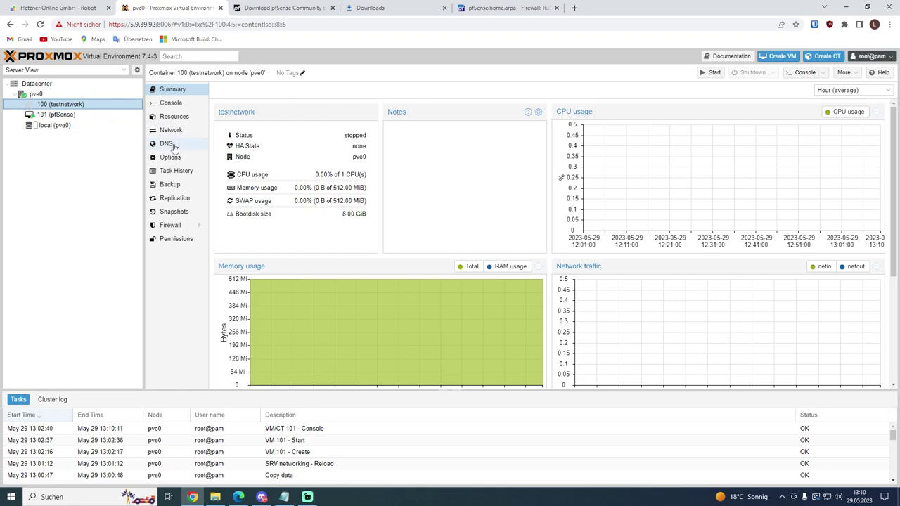
click(184, 133)
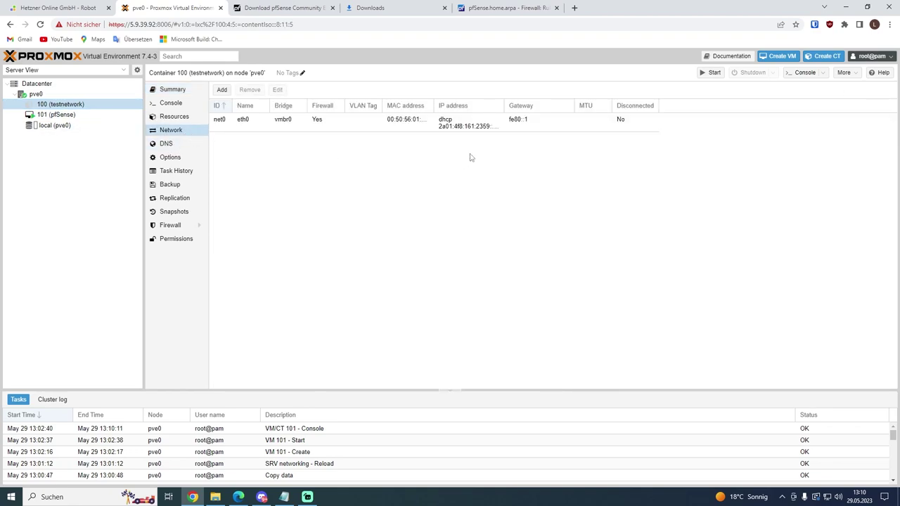
double_click(490, 129)
triple_click(524, 281)
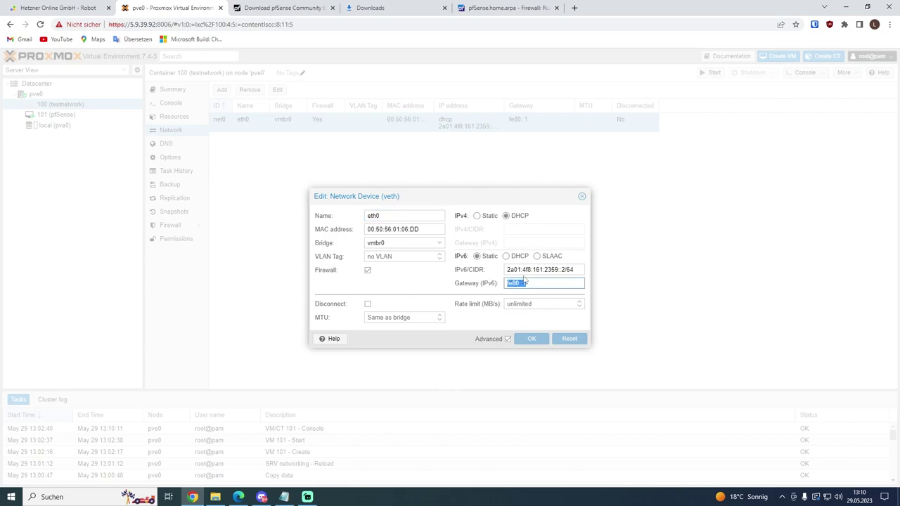
key(BackSpace)
triple_click(559, 270)
key(BackSpace)
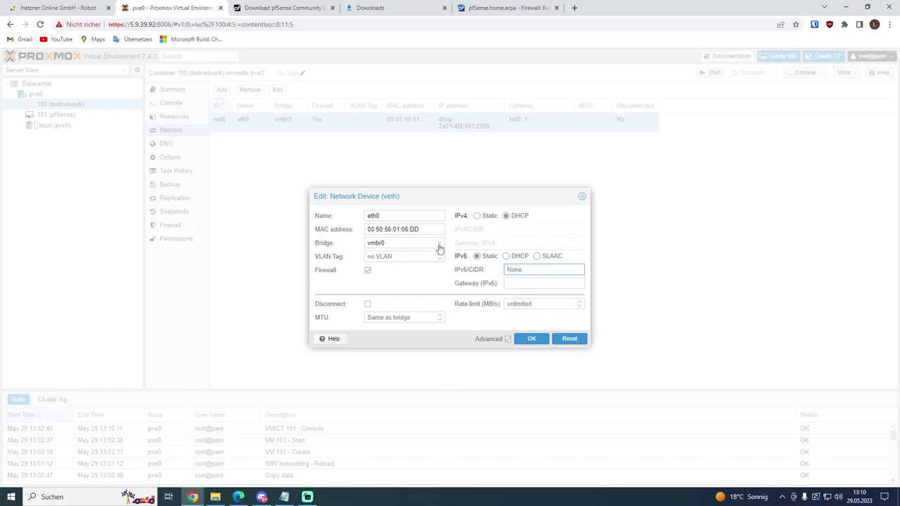
Step: Clear net0's MAC address, set the bridge to vmbr1, and save
drag(440, 229, 313, 228)
key(BackSpace)
click(399, 245)
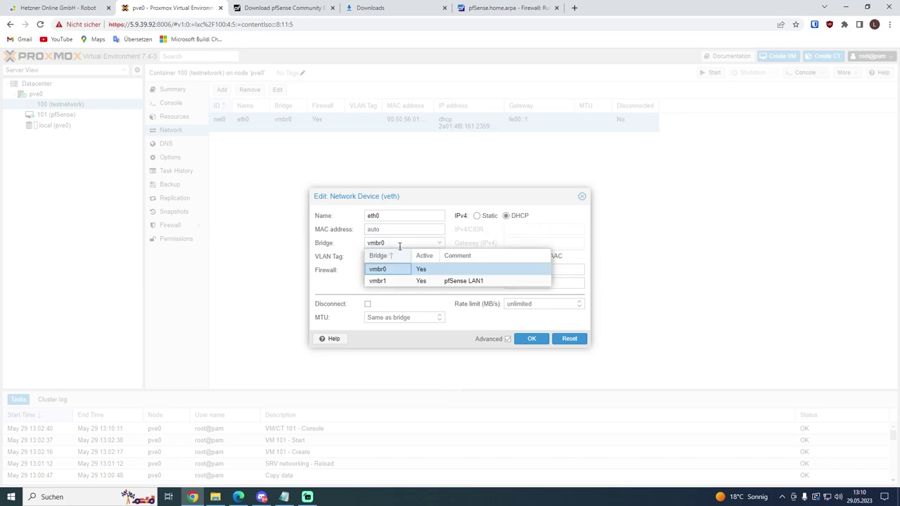
click(396, 282)
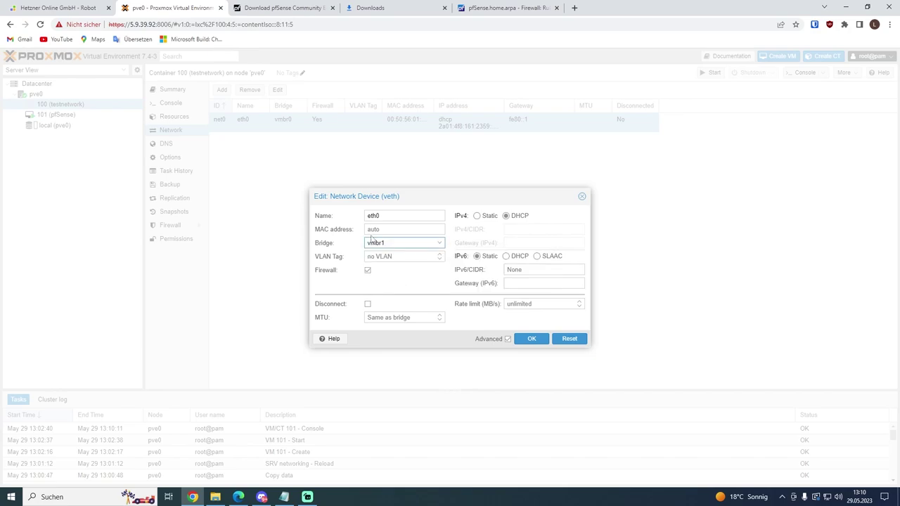
click(536, 339)
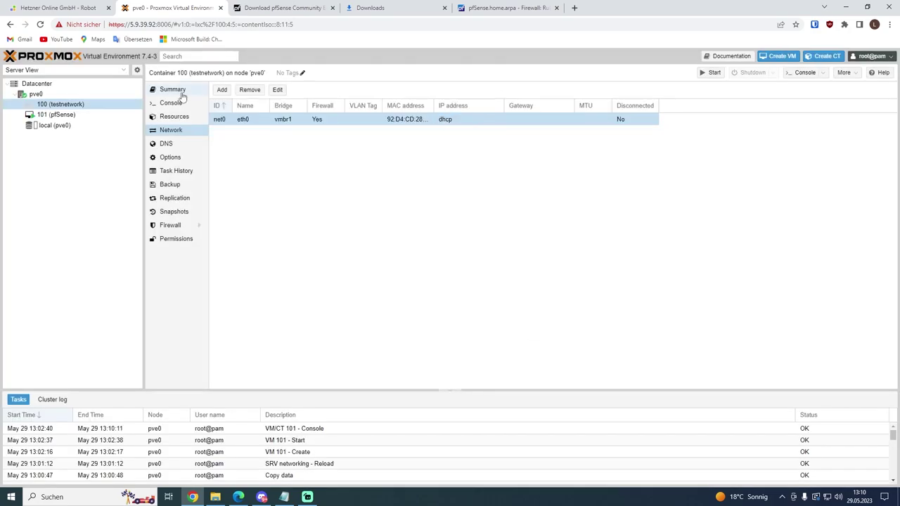
click(163, 90)
Step: Start container 100, log in as root, and confirm ip a shows 192.168.1.10
click(710, 72)
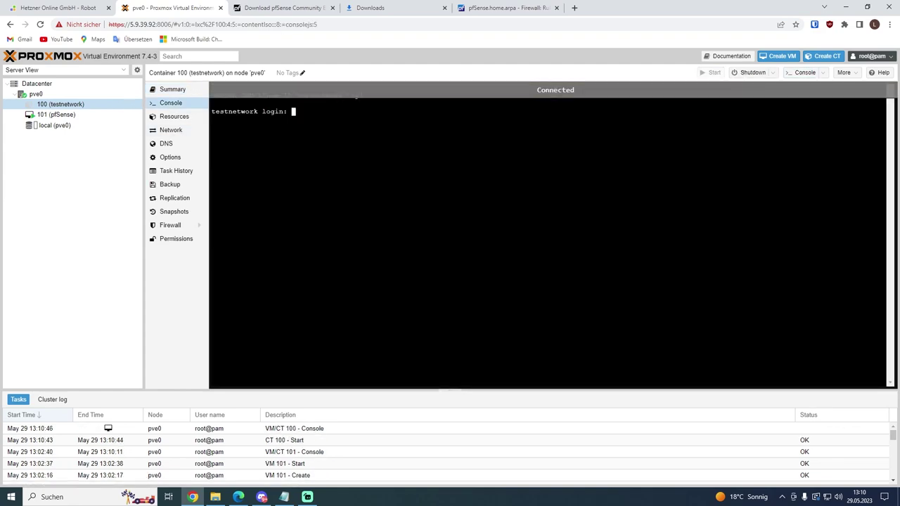
text(root)
key(Return)
key(Return)
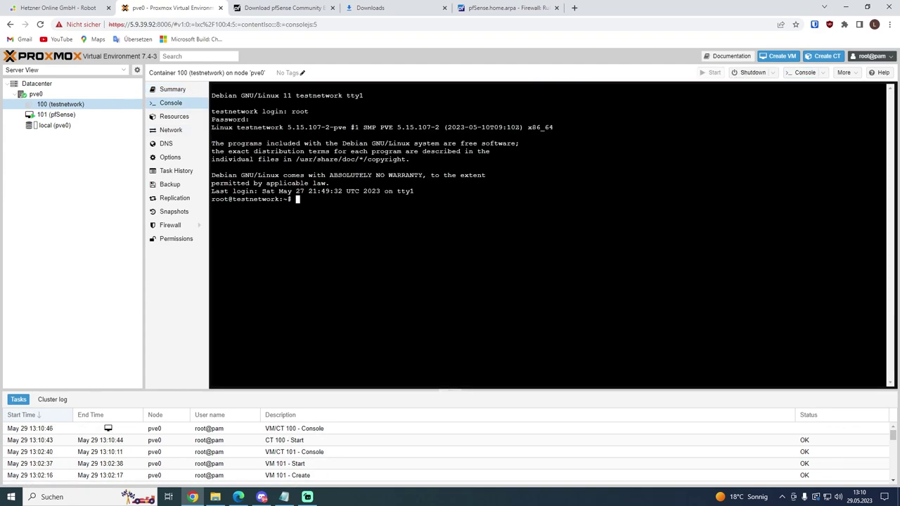
text(ip a)
key(Return)
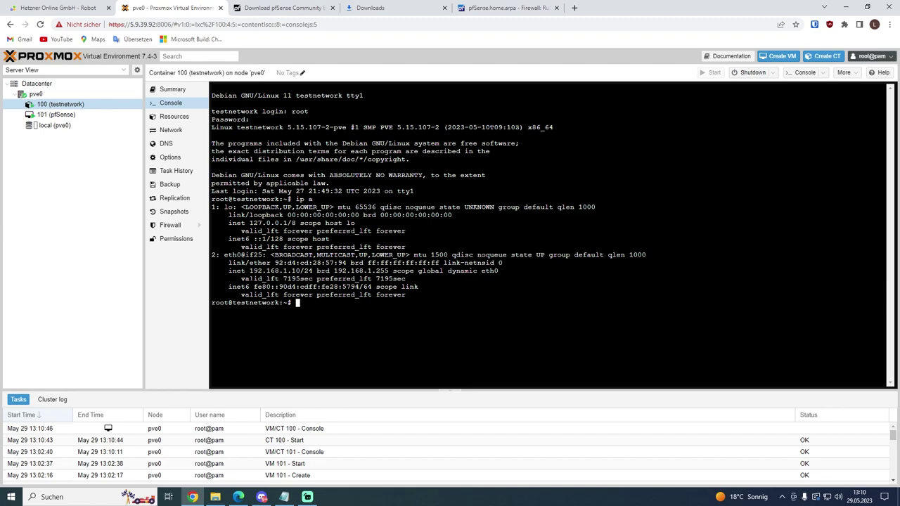
drag(250, 270, 258, 271)
click(267, 271)
Step: Ping 192.168.1.1 and 1.1.1.1 to verify connectivity
text(ping 192.168.1.1)
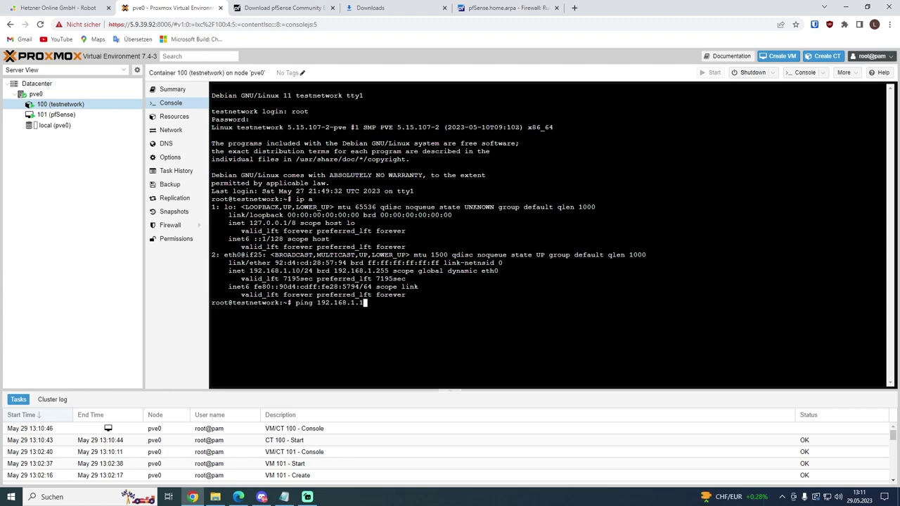
key(Return)
key(ctrl+c)
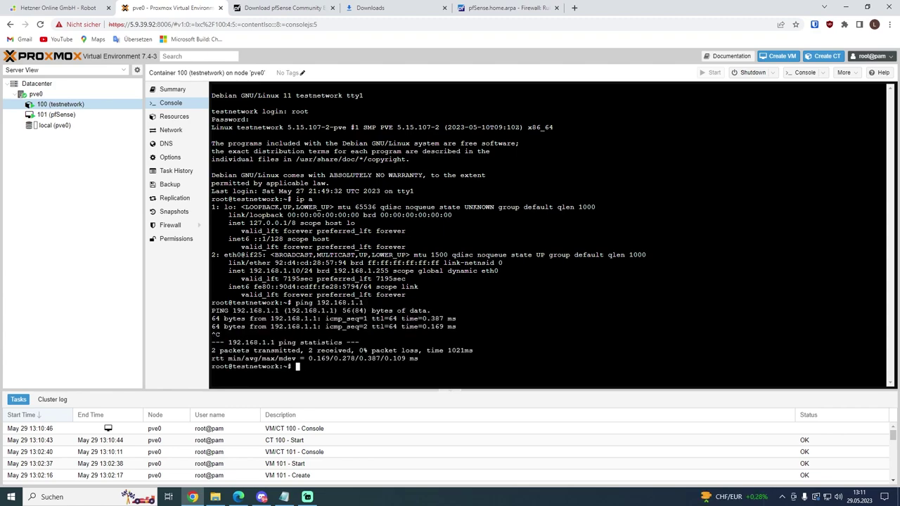
text(ping 1.1.1.1)
key(Return)
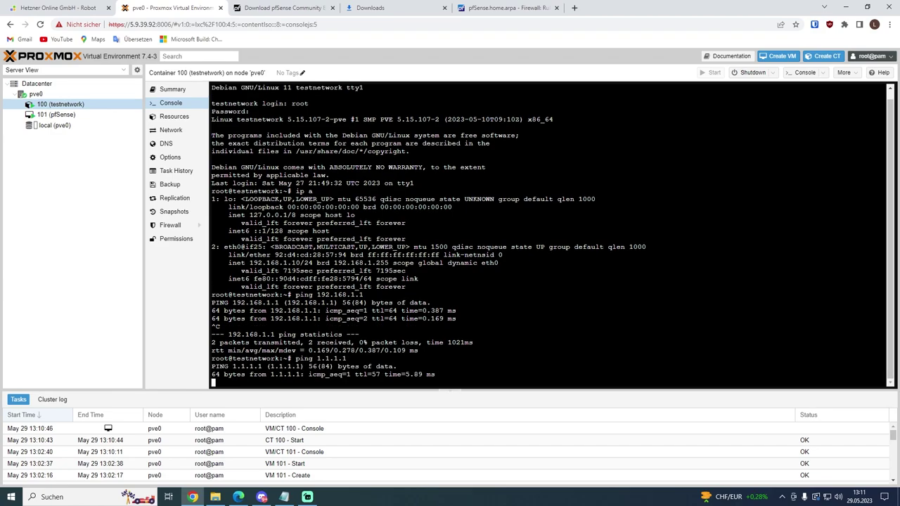
key(ctrl+c)
Step: Run apt update and apt upgrade in the container
text(apt update)
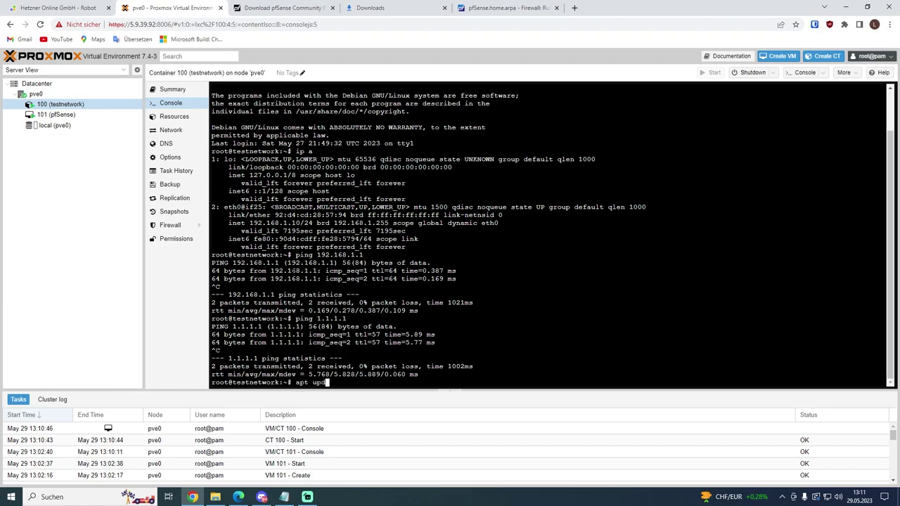
key(Return)
text(apt upgrade)
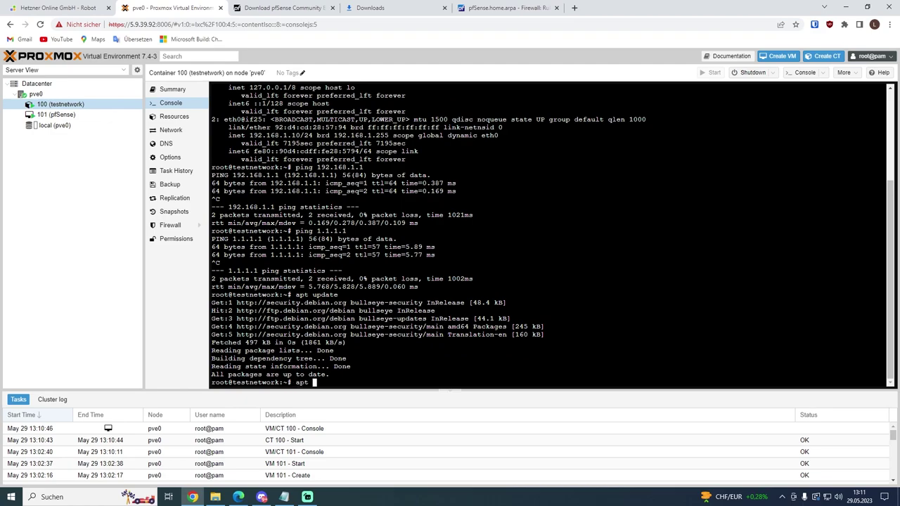
key(Return)
key(ctrl+l)
Step: Open the pfSense dashboard, then clear the container console and enter 'ping google'
click(491, 5)
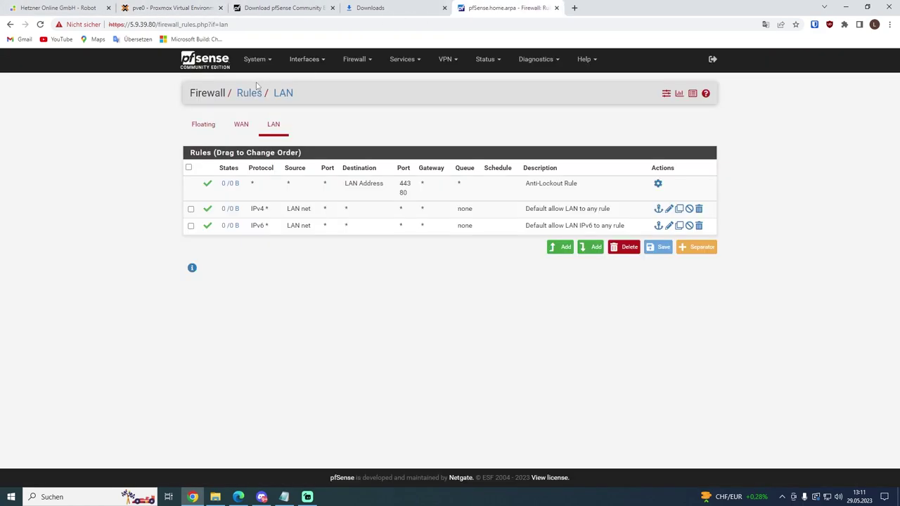
click(215, 61)
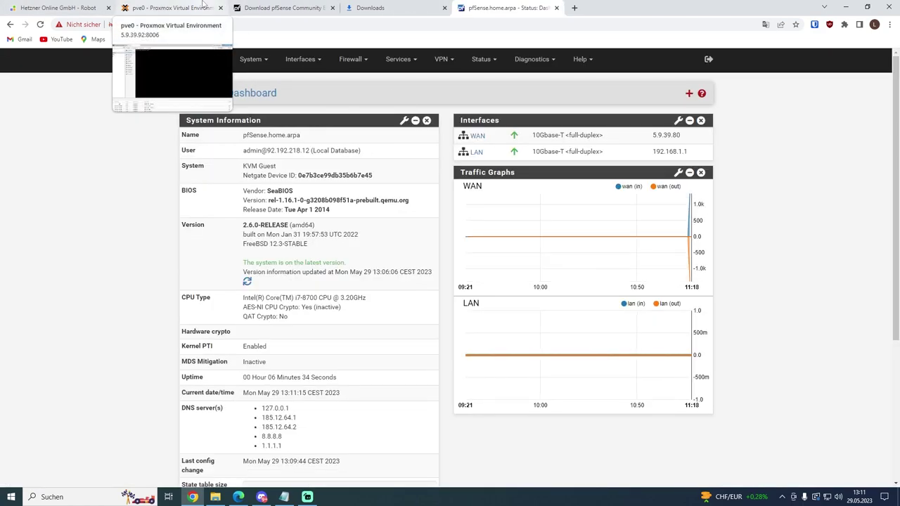
click(211, 7)
text(clear)
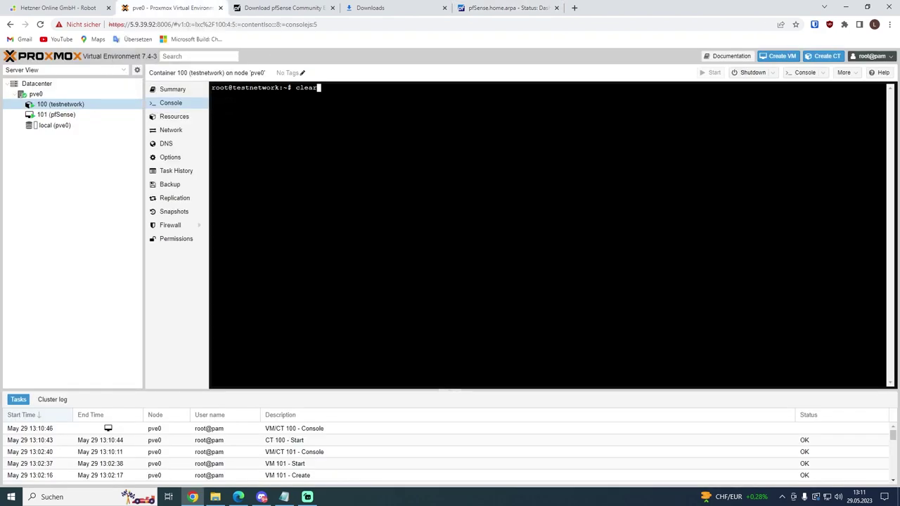
key(Return)
text(ping googlede)
Step: Watch LAN traffic on the pfSense dashboard, then select pfSense VM 101 in Proxmox
click(486, 6)
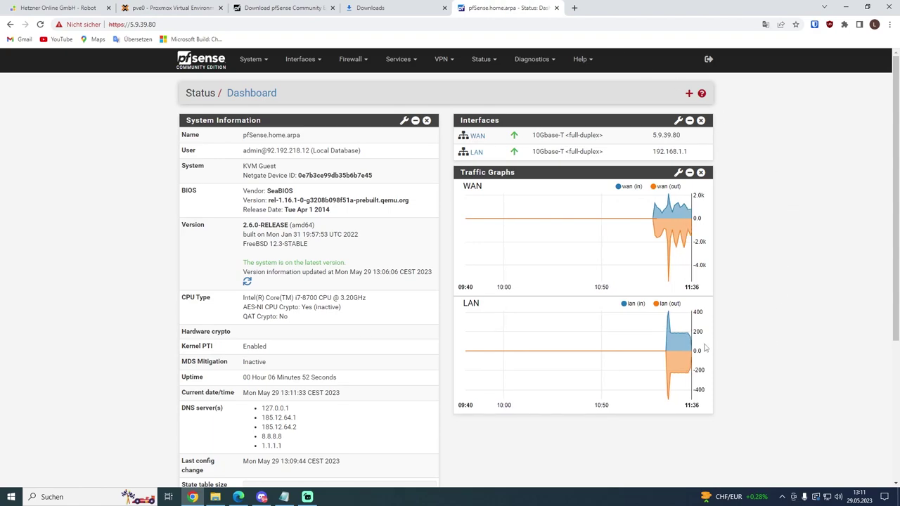
mouse_move(692, 352)
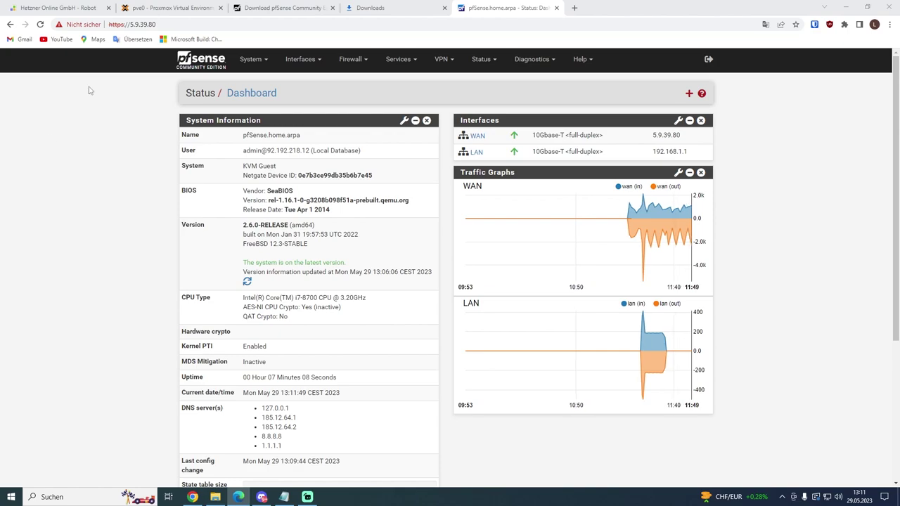
click(162, 8)
click(114, 116)
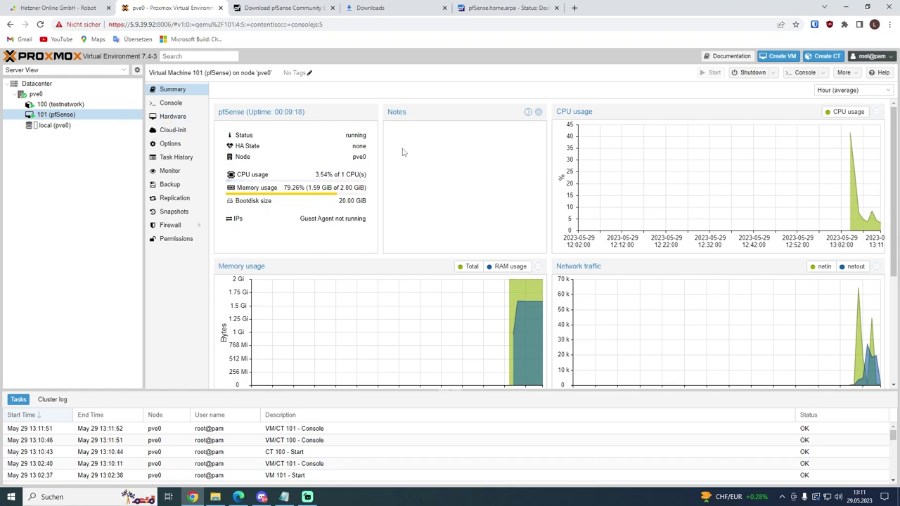
Step: Check VM 101's QEMU Guest Agent option and leave it unchanged
click(198, 145)
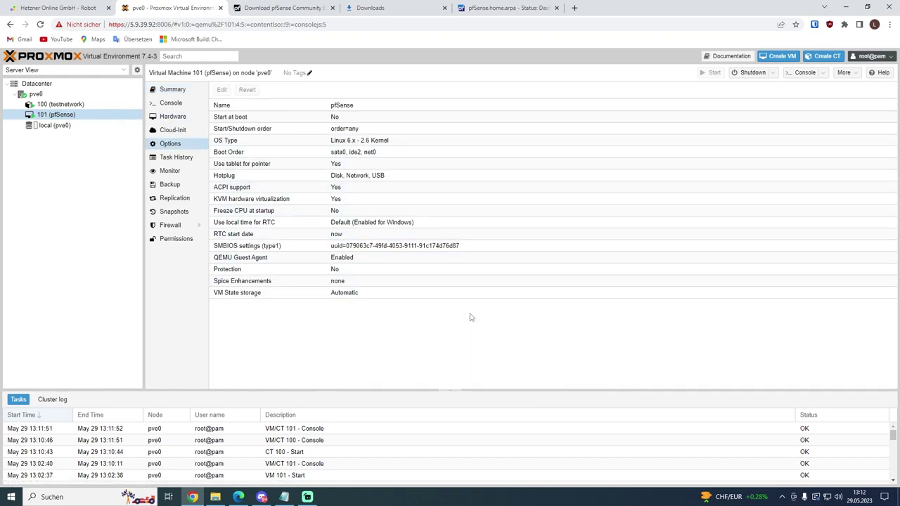
double_click(290, 257)
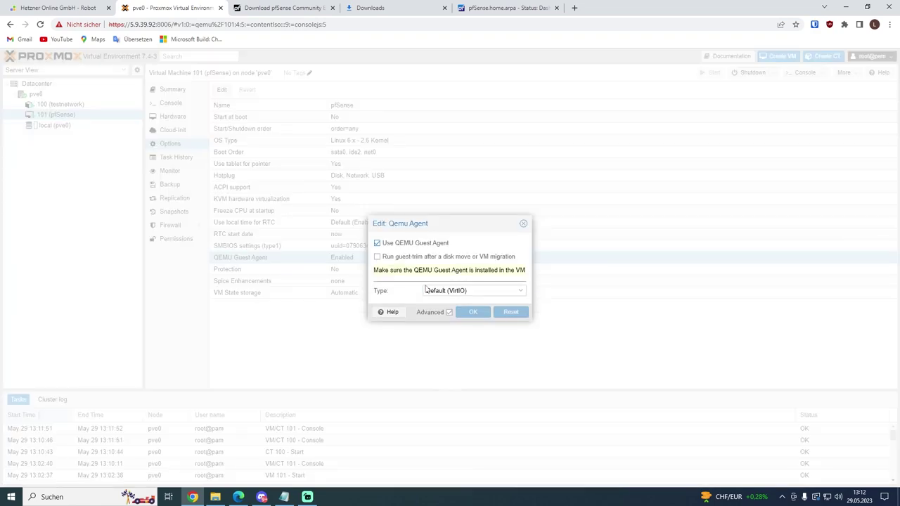
click(524, 223)
click(174, 92)
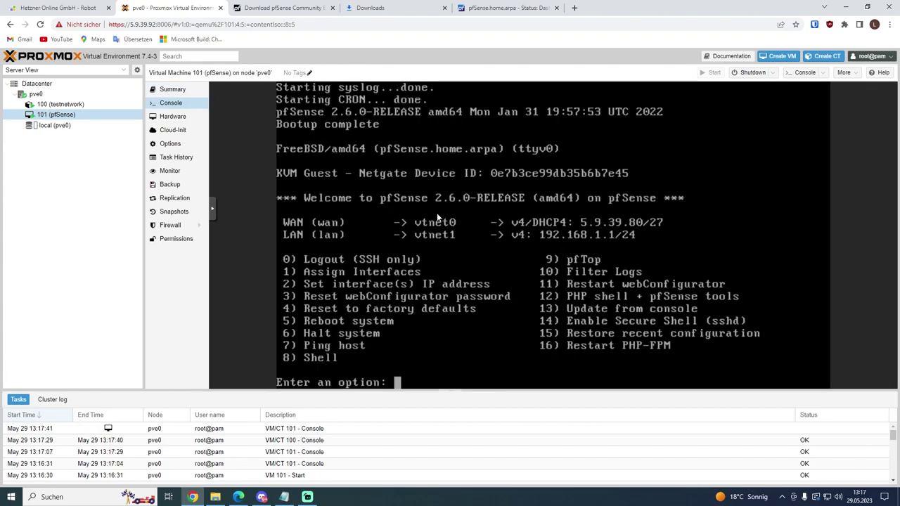
Step: Run 'pkg install qemu-guest-agent' from pfSense shell option 8, then reload the dashboard
text(8)
key(Return)
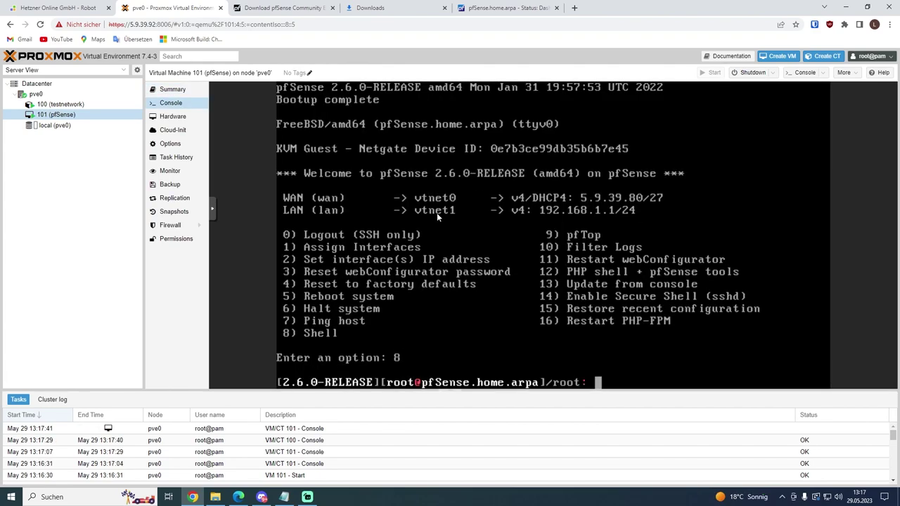
text(pkg install q)
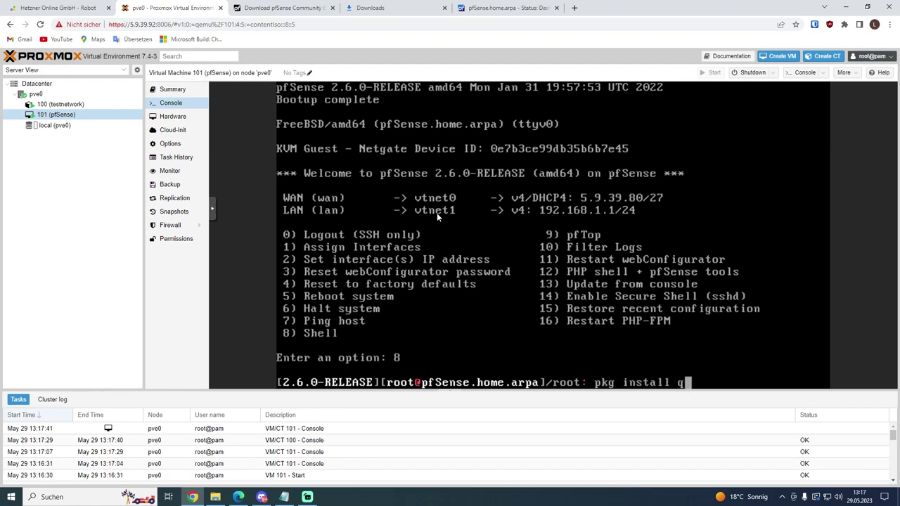
text(emu-guest)
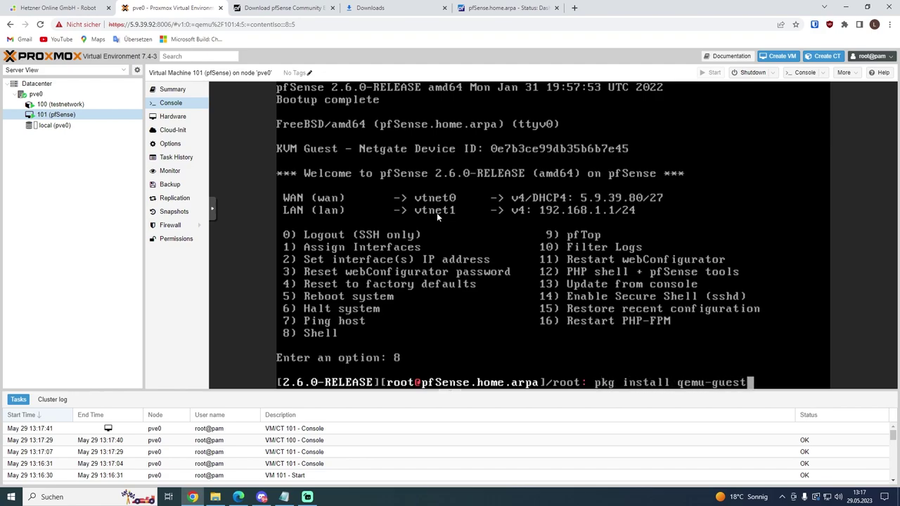
text(-agent)
key(Return)
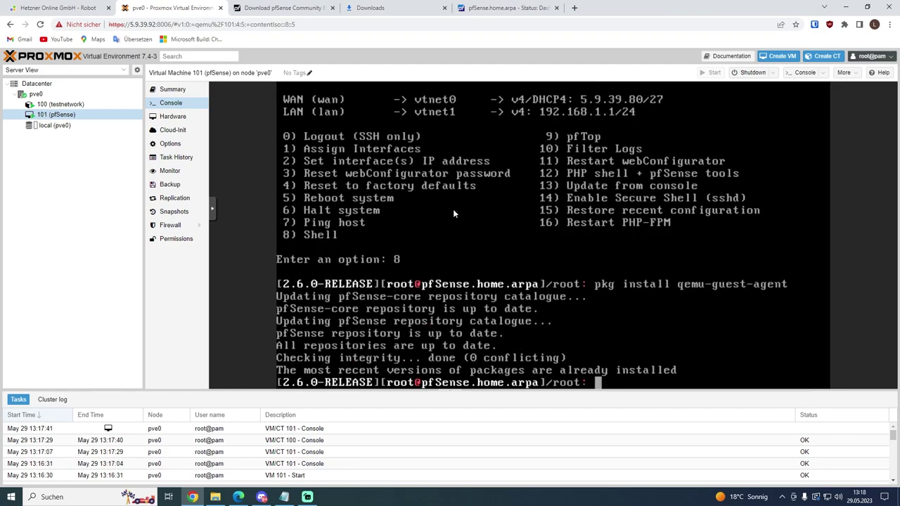
click(503, 10)
key(F5)
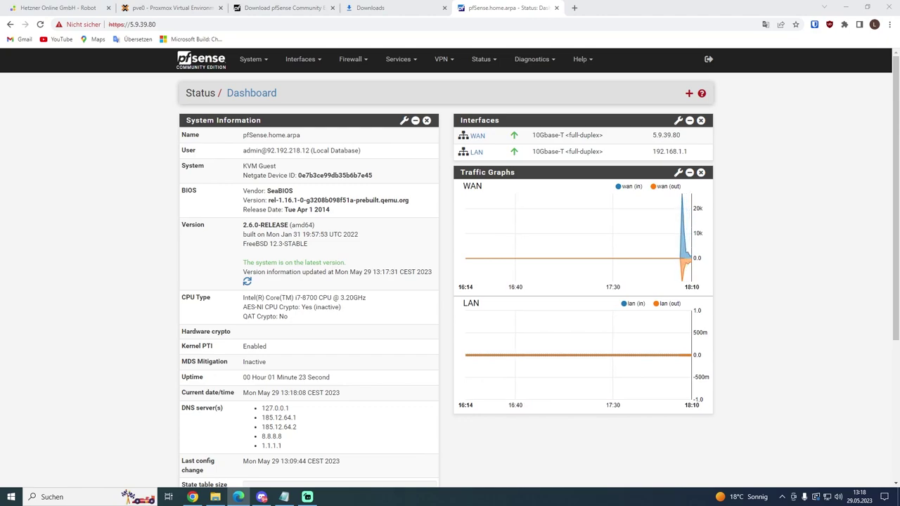
Step: Enable Secure Shell in System > Advanced > Admin Access and save
click(253, 59)
click(255, 83)
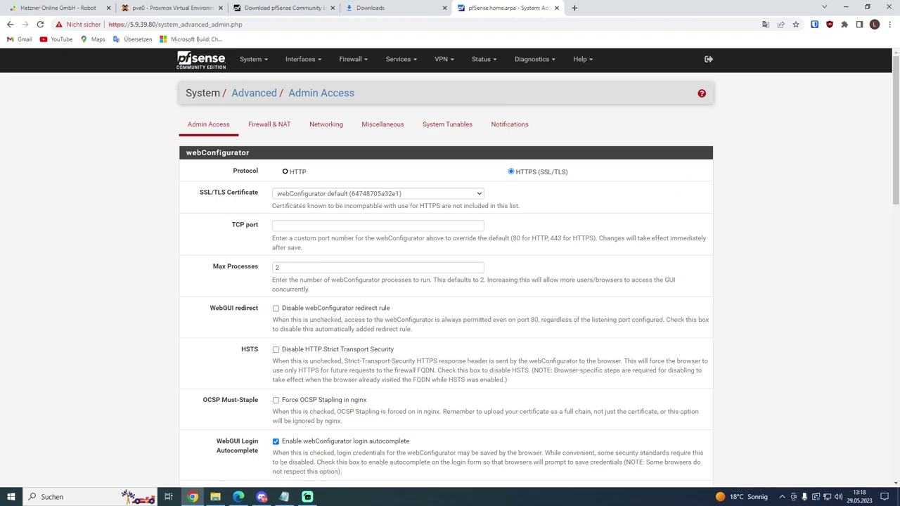
scroll(105, 195, down, 3)
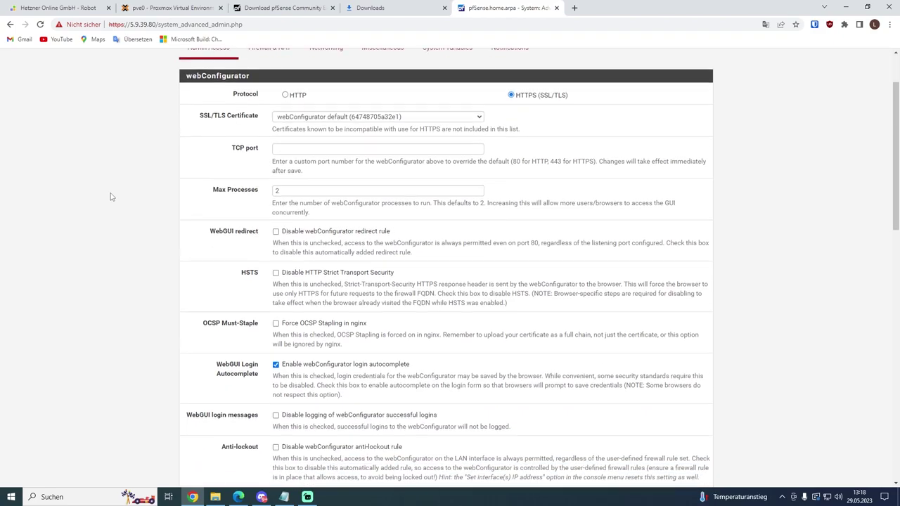
scroll(110, 195, down, 5)
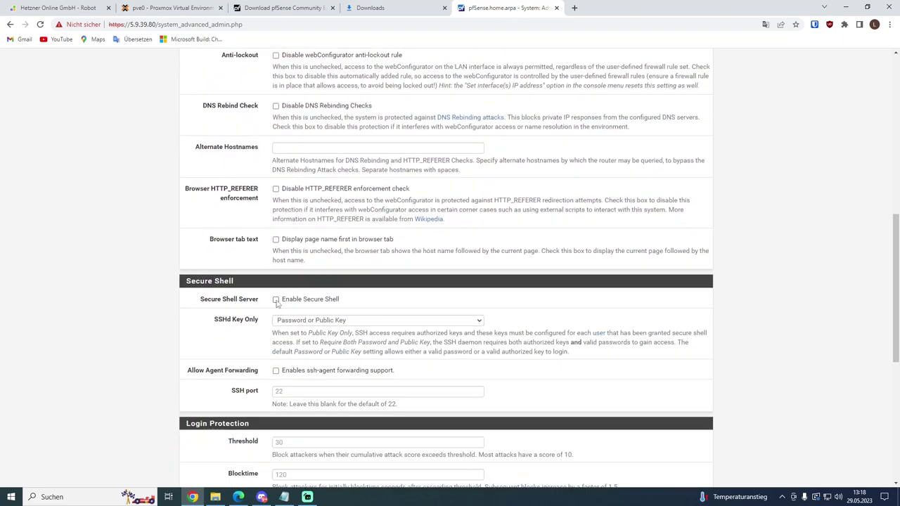
scroll(165, 294, down, 5)
click(287, 436)
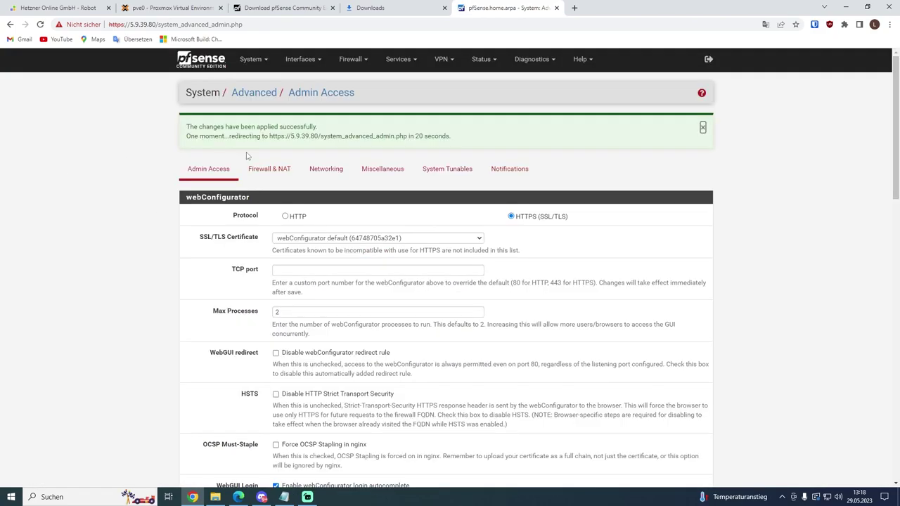
Step: Restart the sshd service from Status > Services
click(484, 62)
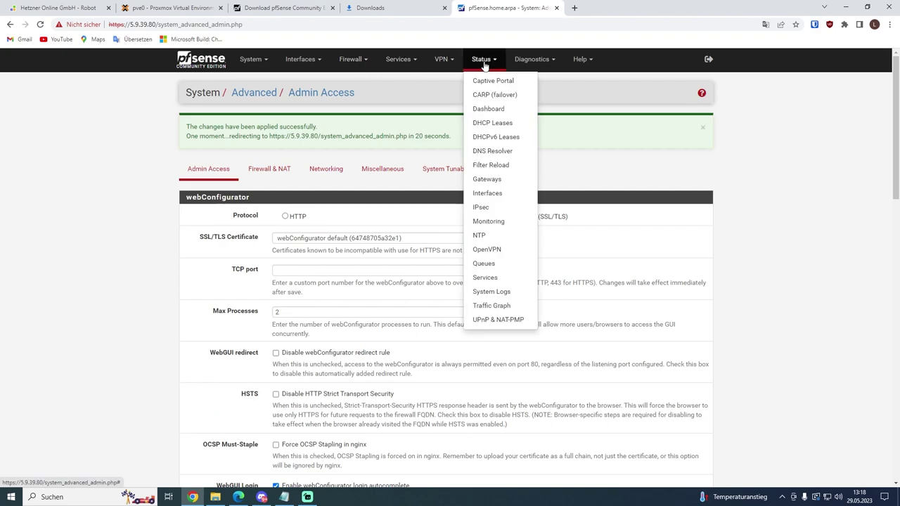
click(487, 278)
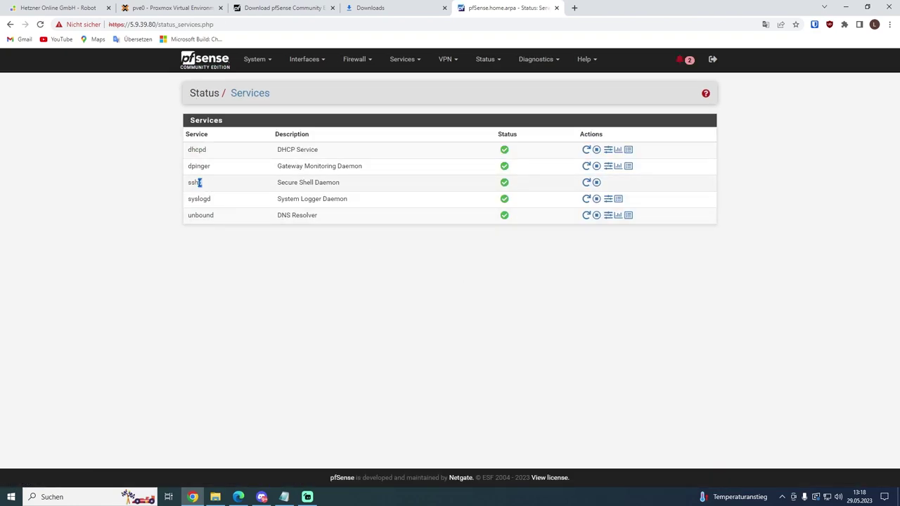
drag(197, 182, 187, 146)
click(586, 183)
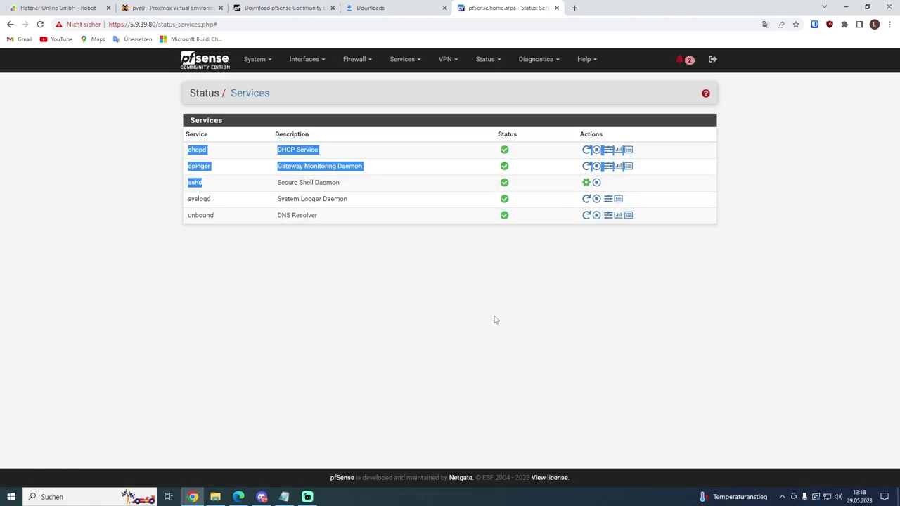
click(464, 311)
click(199, 13)
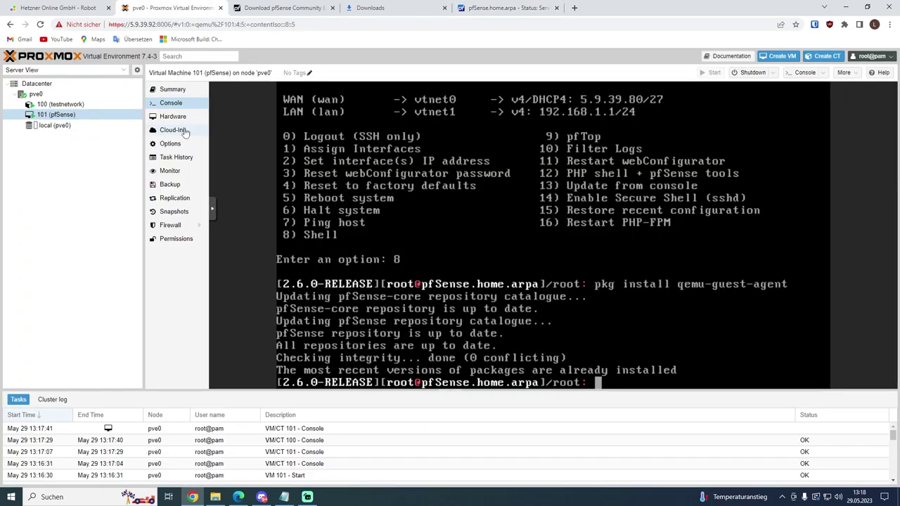
Step: From CT 100's console, SSH to 192.168.1.1 and accept the host fingerprint
click(126, 105)
click(171, 104)
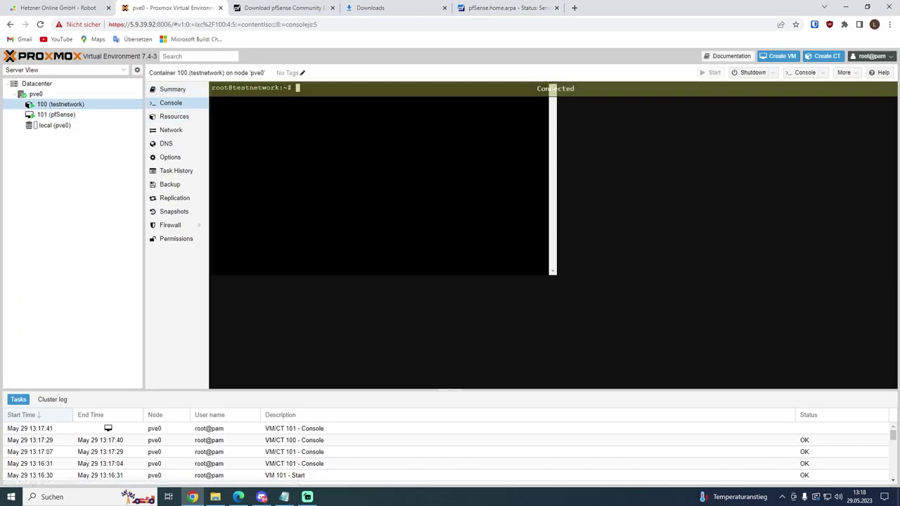
text(ssh 192.168.1.1)
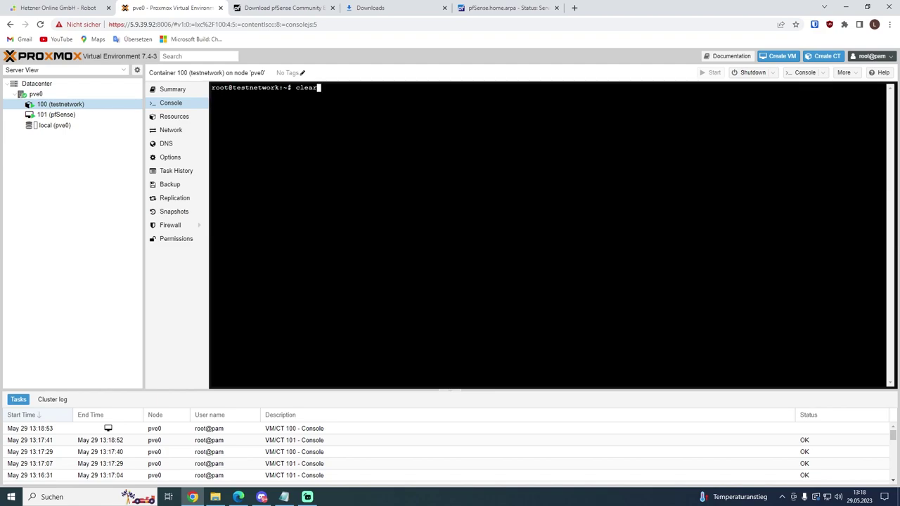
key(Return)
text(yes)
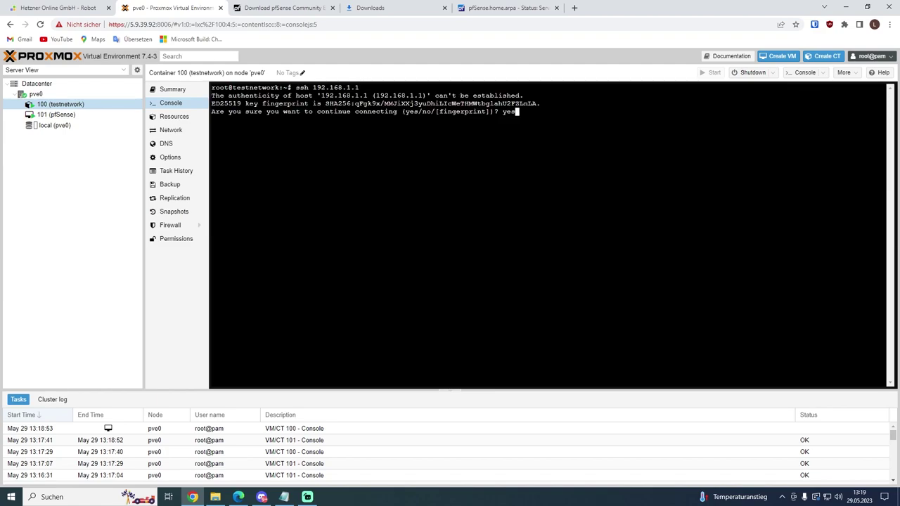
key(Return)
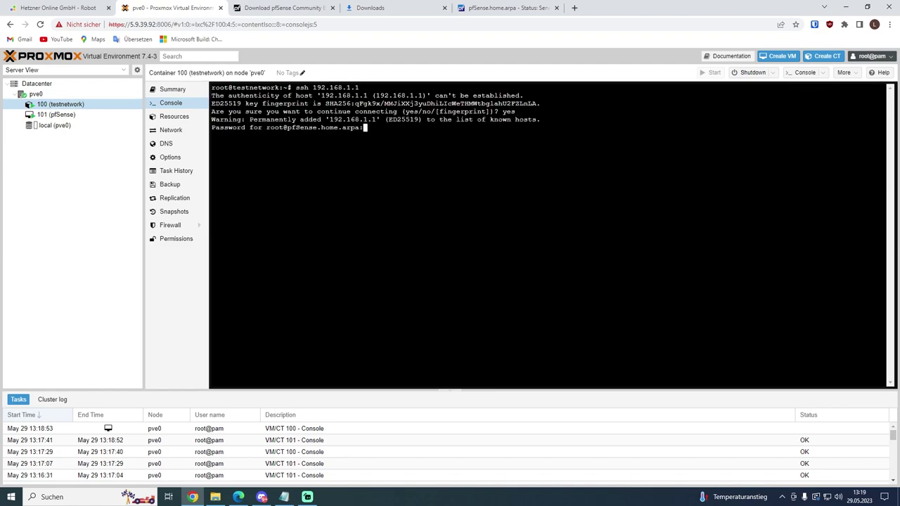
Step: Log in as root, choose shell option 8, and open /etc/rc.conf in nano
key(Return)
text(8)
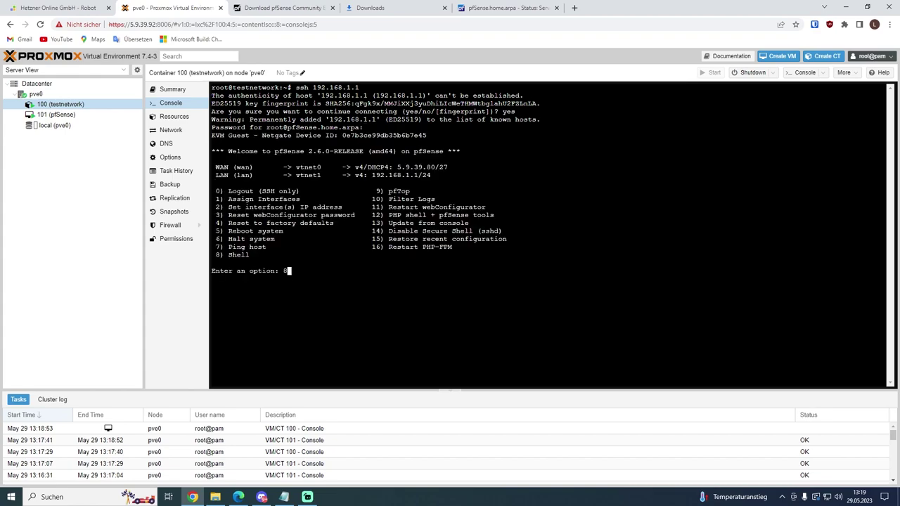
key(Return)
key(Return)
key(Return)
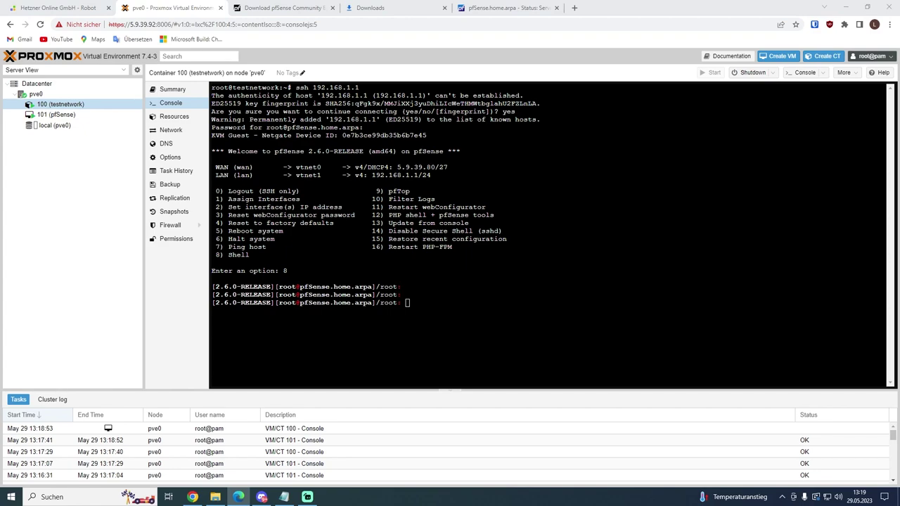
key(alt+Tab)
text(nan)
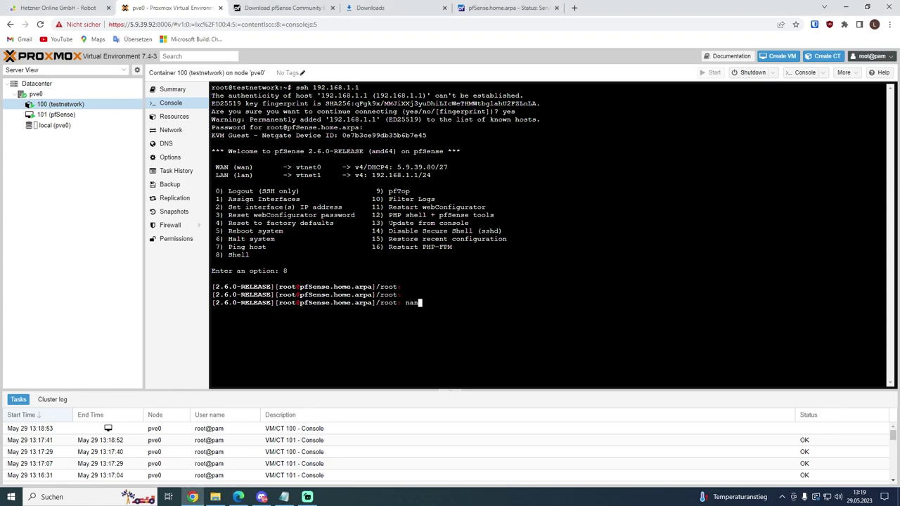
text(o /etc/rc.conf)
key(Return)
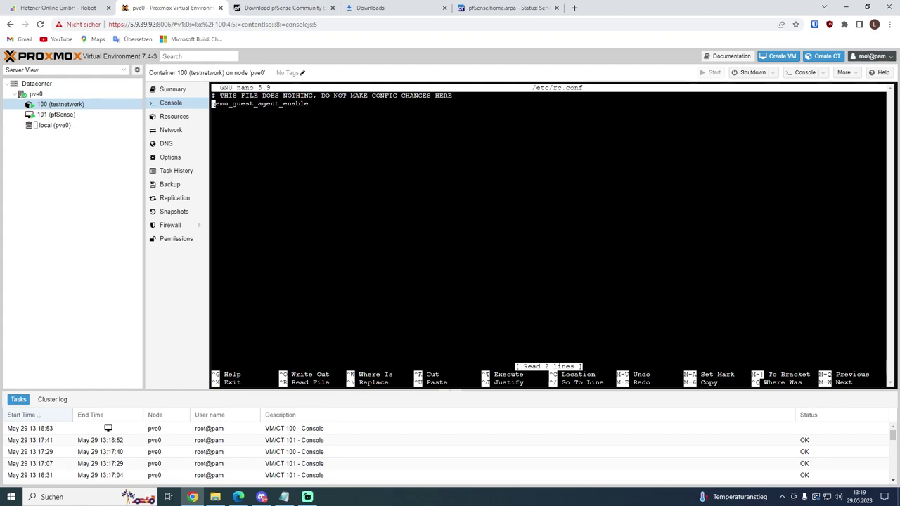
Step: Set qemu_guest_agent_enable="YES" and add qemu_guest_agent_flags="-d -v -l /var/log/qemu-ga.log"
key(Right)
key(Right)
key(Right)
key(Right)
key(Right)
key(Right)
key(Right)
key(Right)
key(Right)
key(Right)
key(Right)
key(Right)
key(Right)
key(Right)
key(Right)
key(Right)
key(Right)
key(Right)
key(Right)
key(Right)
text(="YES")
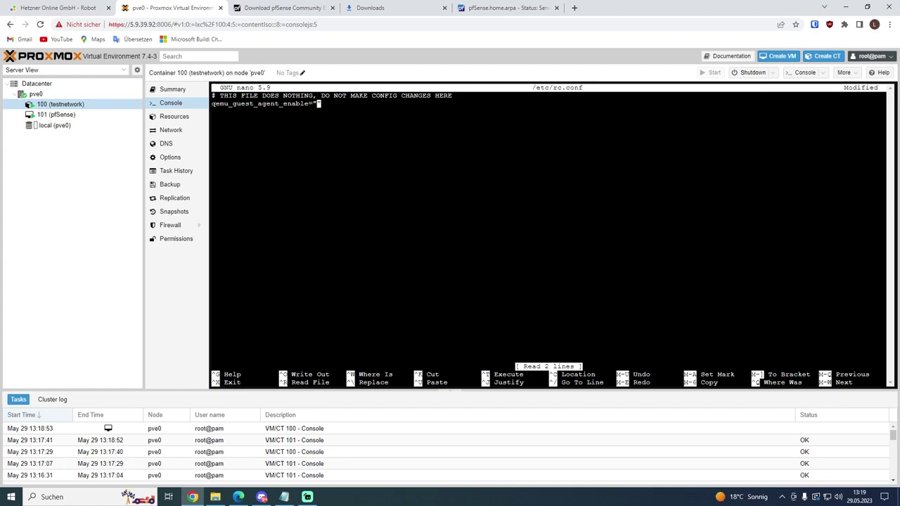
key(Return)
text(qemu_guest_)
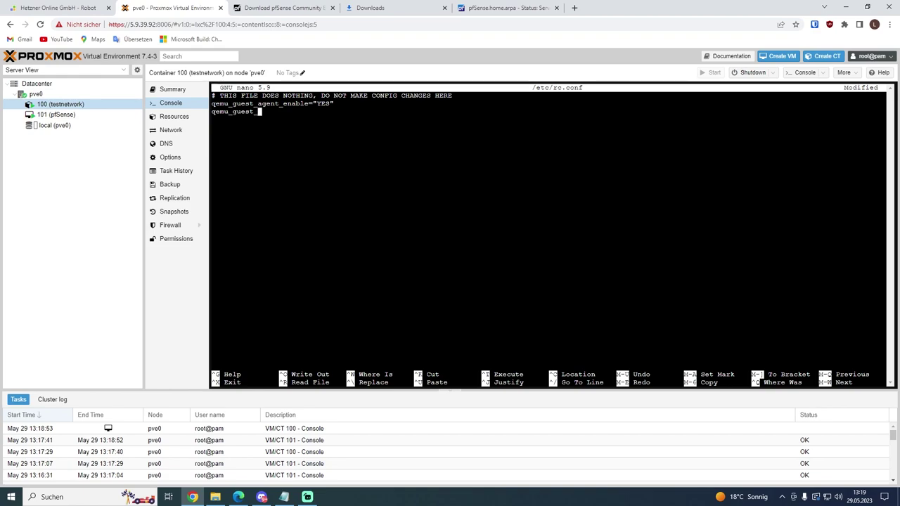
text(agent_flags="")
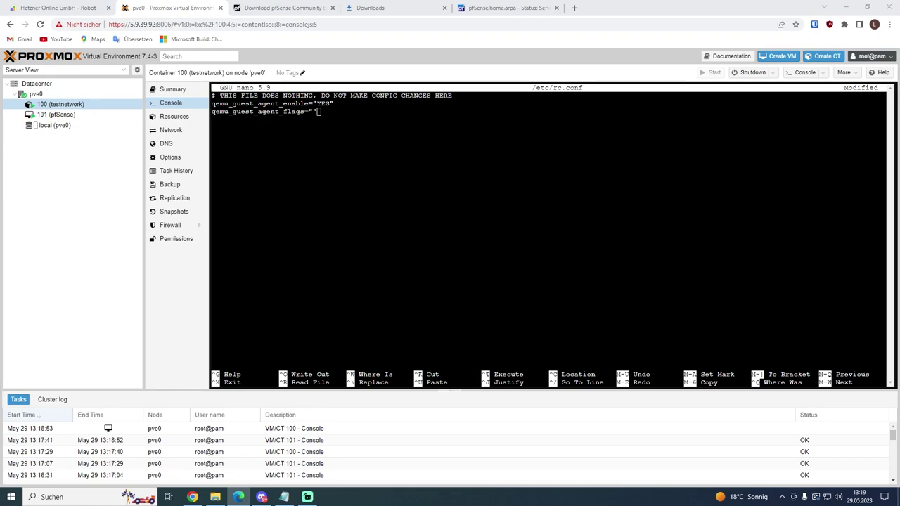
key(Left)
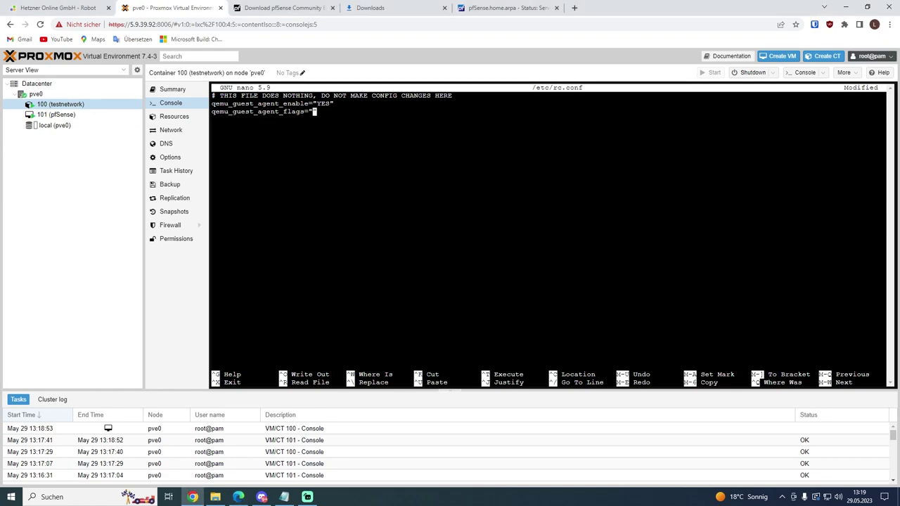
right_click(260, 159)
click(295, 230)
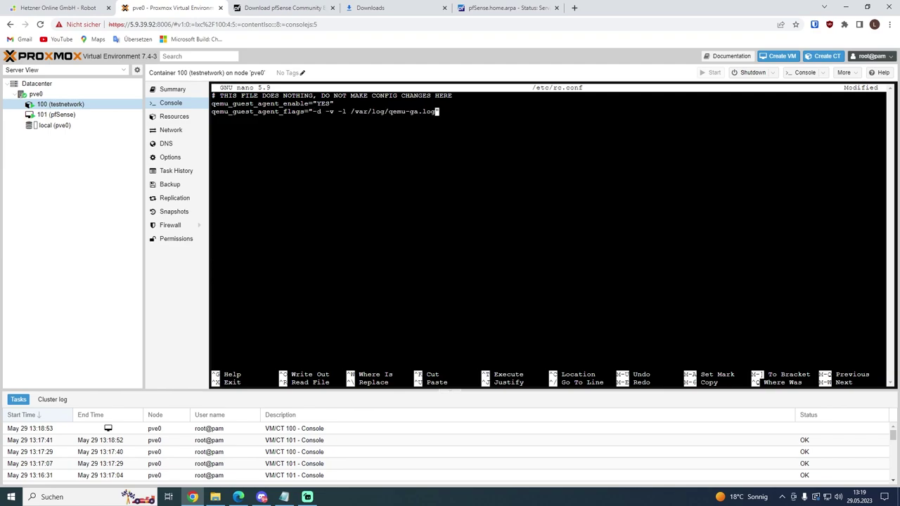
Step: Save /etc/rc.conf and exit nano
key(ctrl+o)
key(Return)
key(ctrl+x)
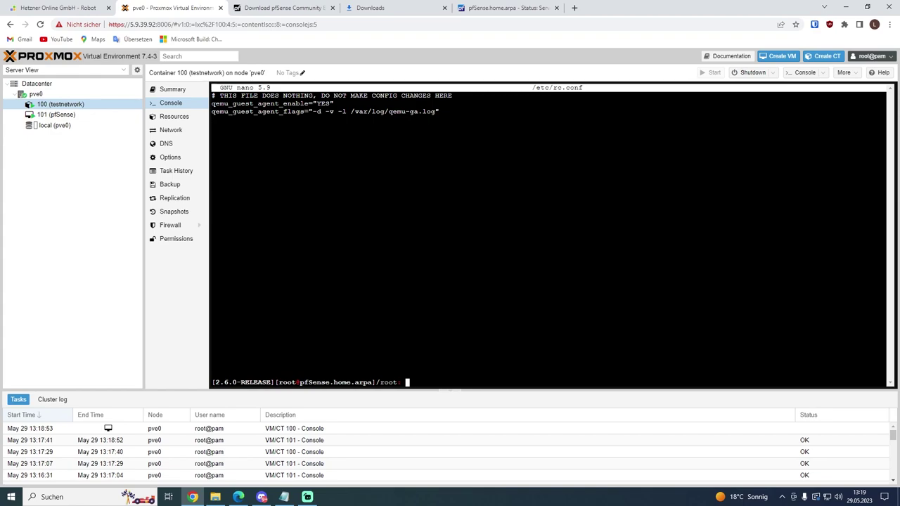
Step: Exit the shell and reboot pfSense via menu option 5, confirming with y
text(exit)
key(Return)
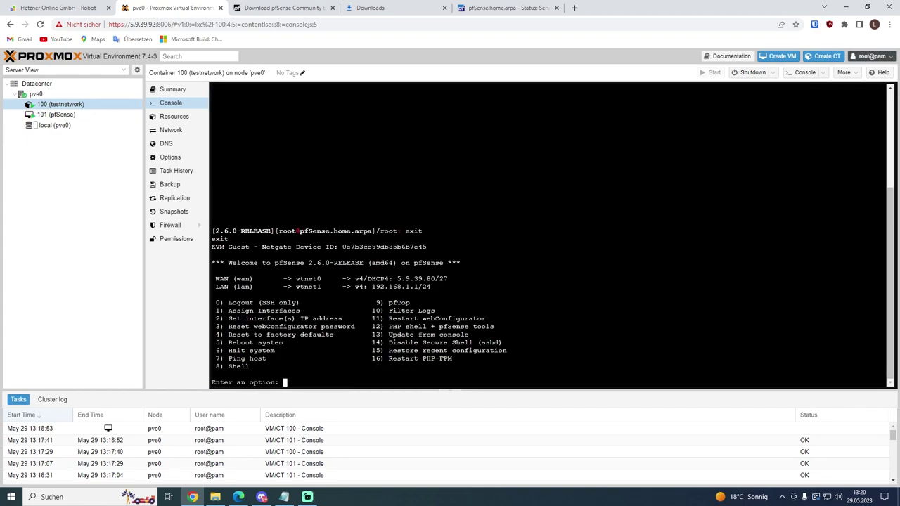
key(Return)
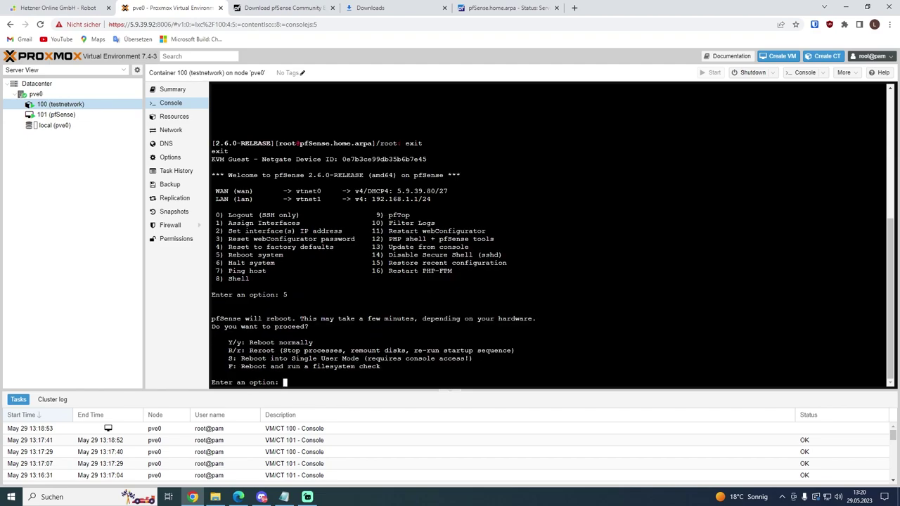
text(y)
key(Return)
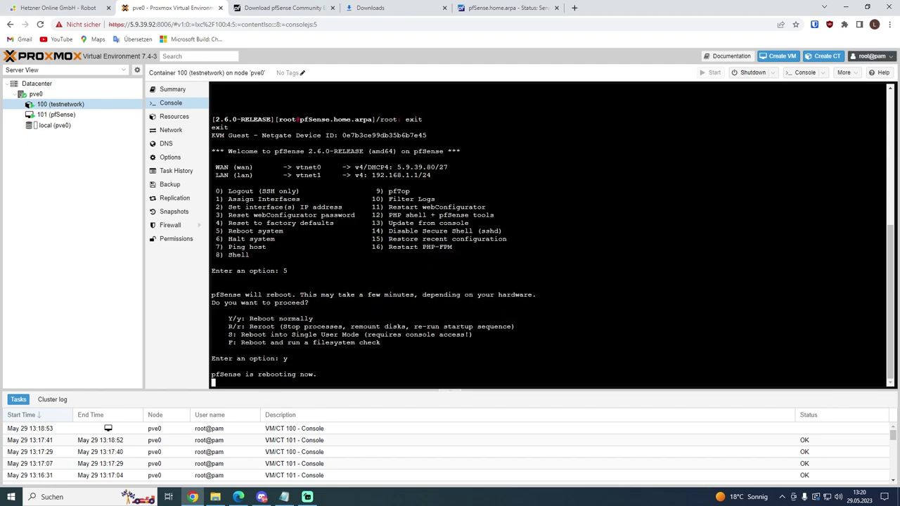
Step: Watch VM 101's console and summary until pfSense is back up
click(171, 90)
click(56, 114)
click(182, 103)
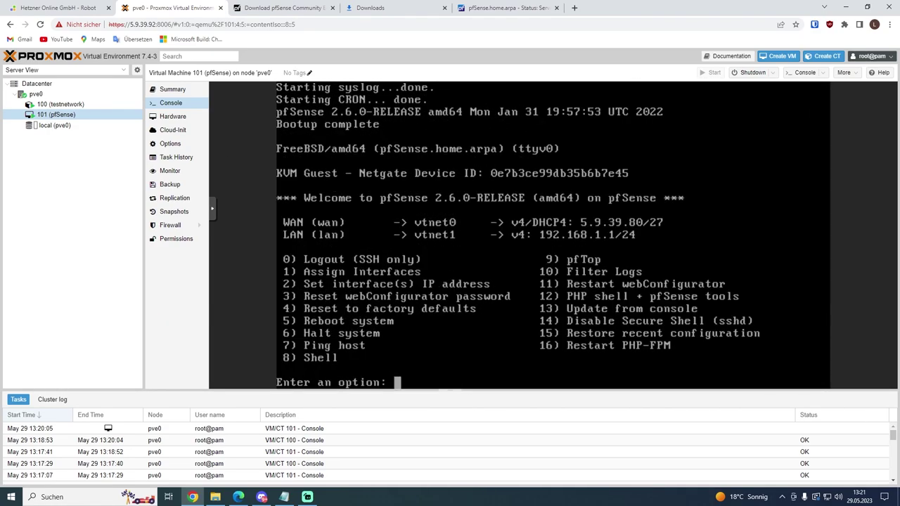
click(173, 92)
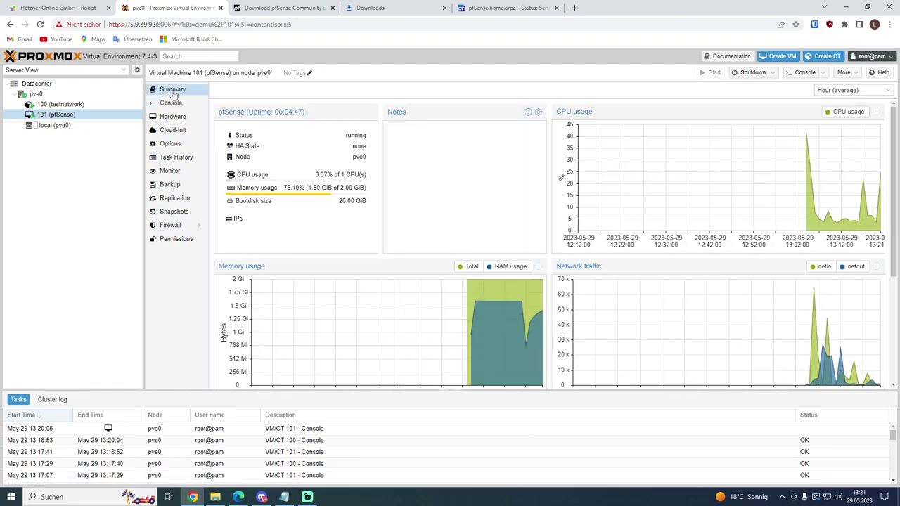
click(171, 102)
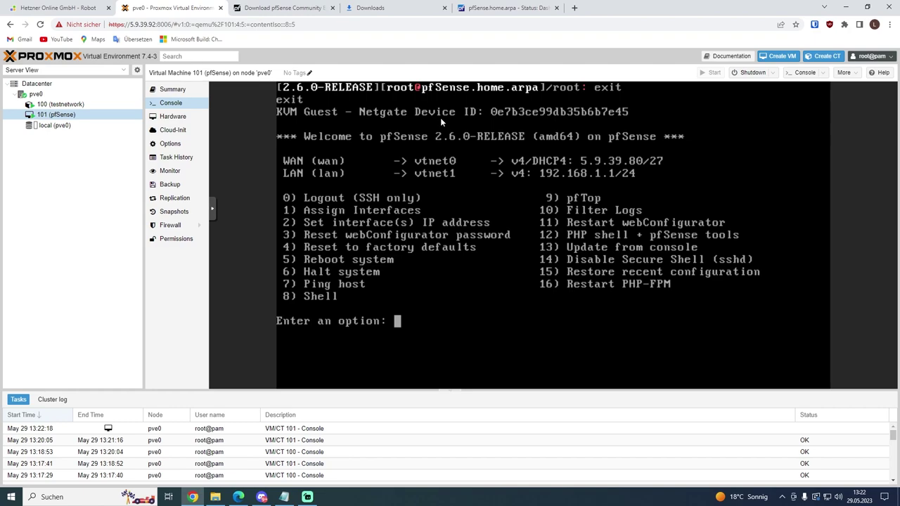
click(504, 7)
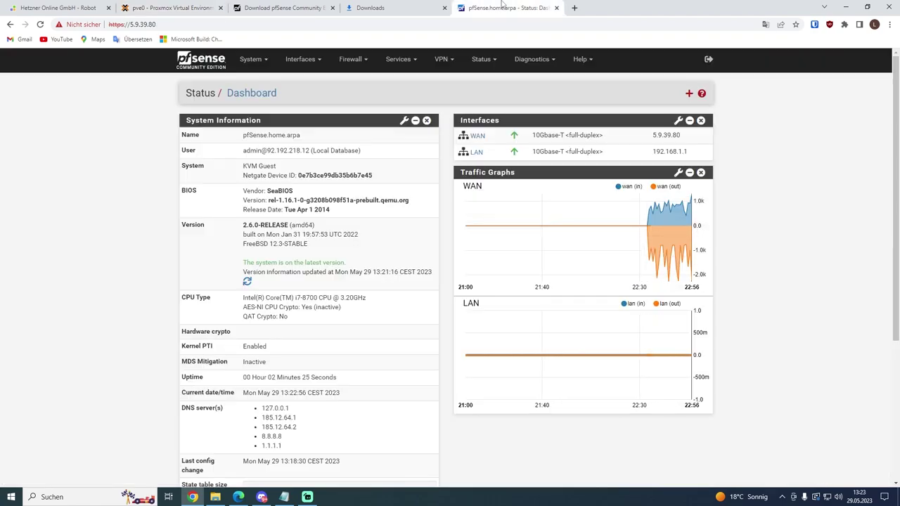
Step: Search Available Packages for 'shellcmd' and install the Shellcmd package, confirming it
click(253, 60)
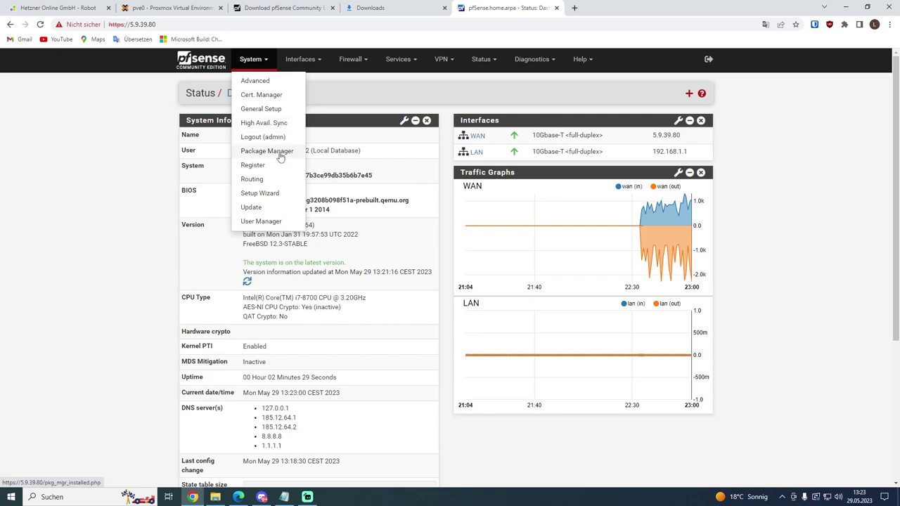
click(276, 152)
click(286, 125)
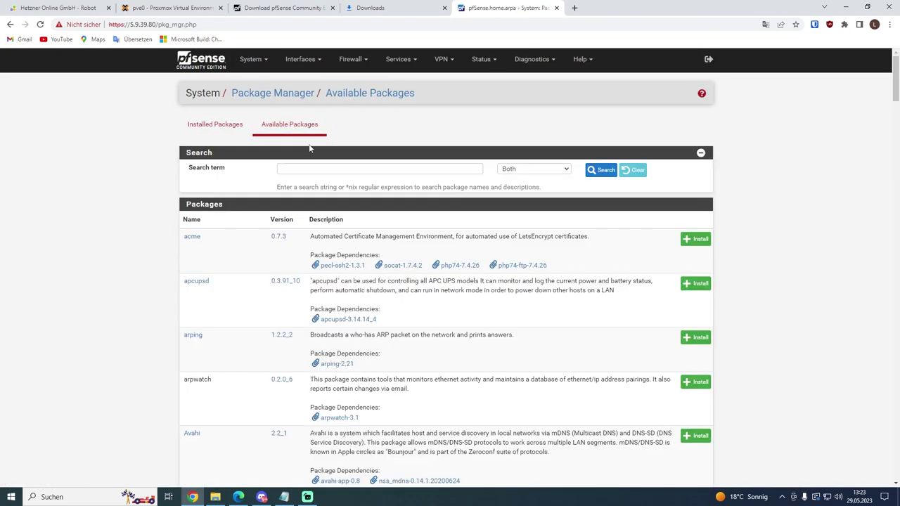
click(297, 171)
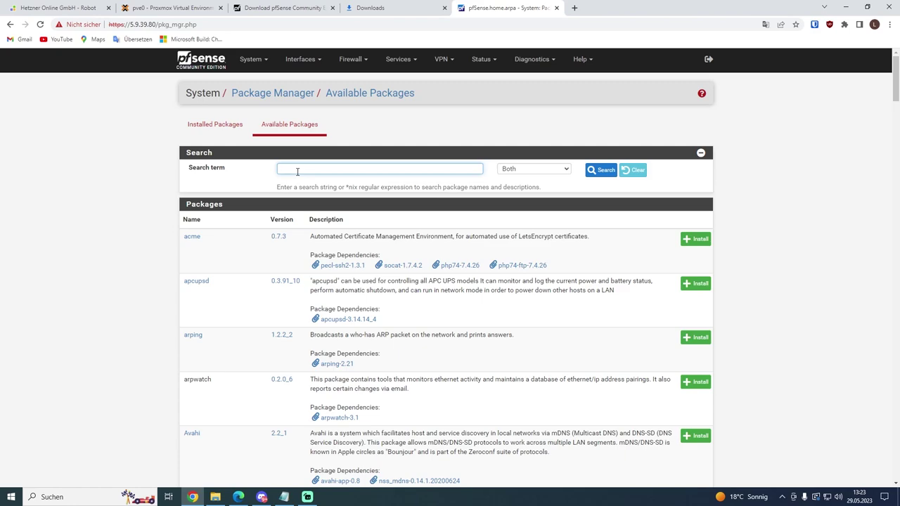
text(shellcmd)
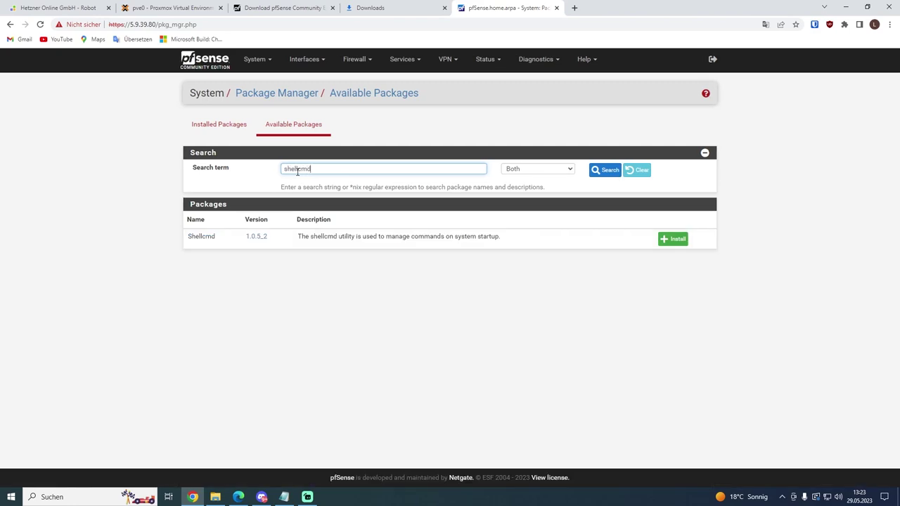
click(677, 241)
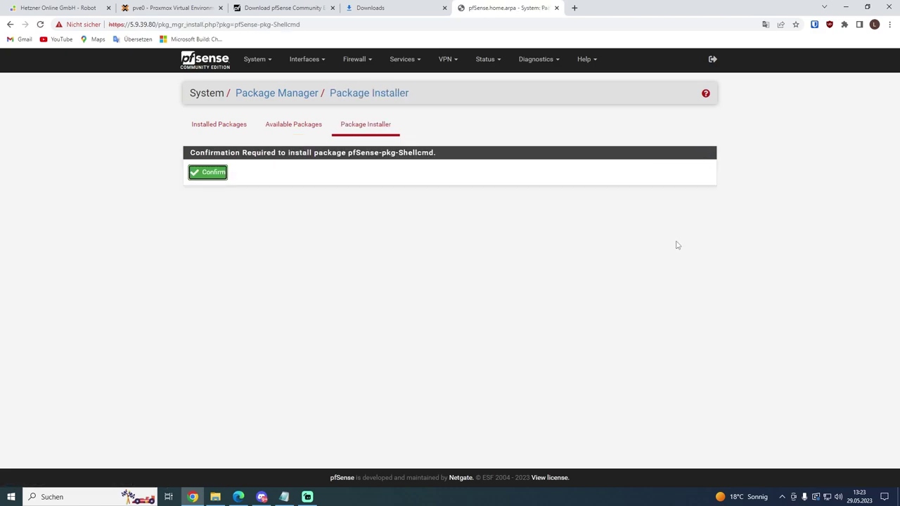
click(191, 176)
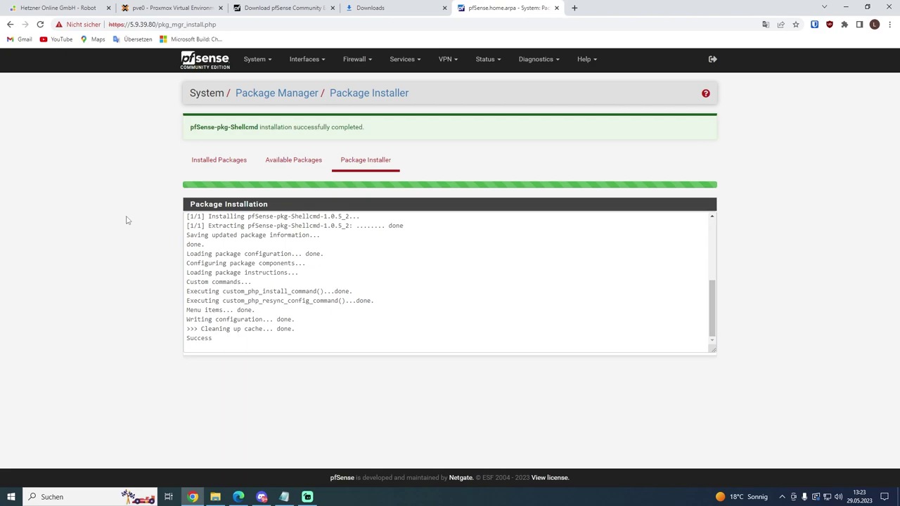
Step: Add and save a Shellcmd entry 'service qemu-guest-agent start' with type shellcmd
click(403, 62)
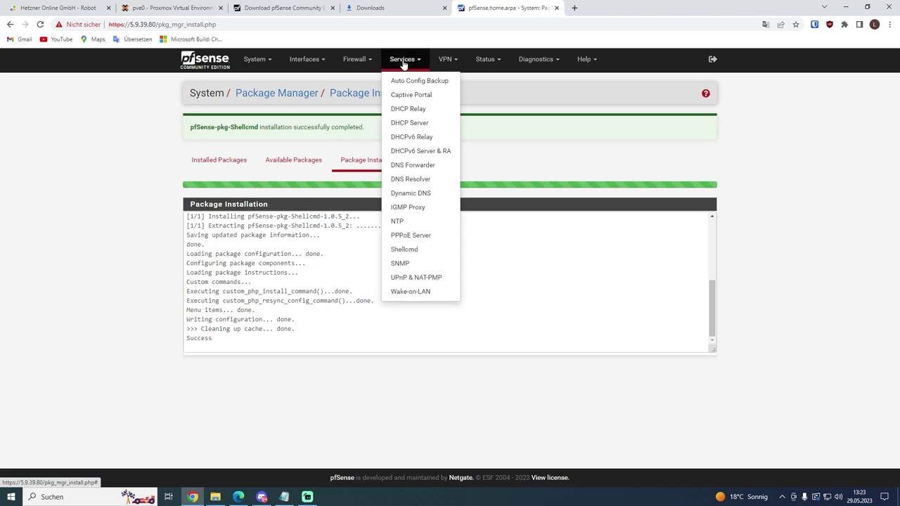
click(406, 249)
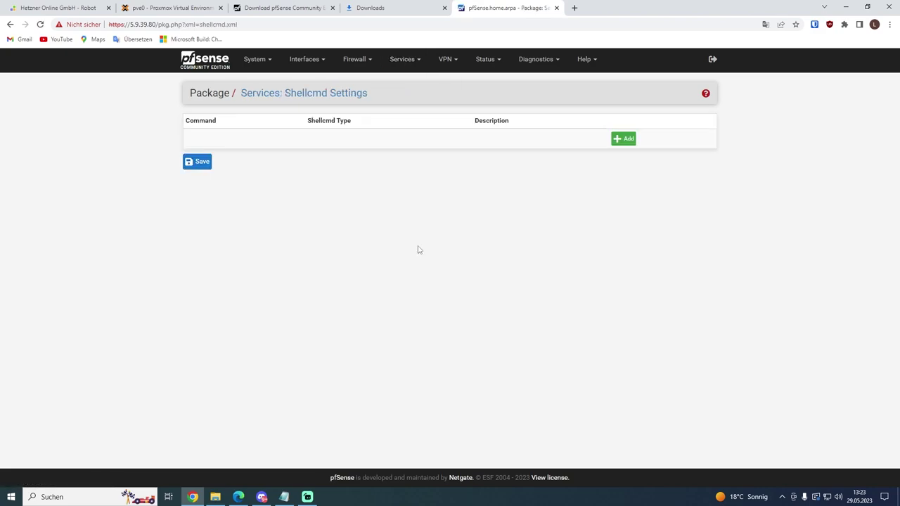
click(624, 139)
key(ctrl+v)
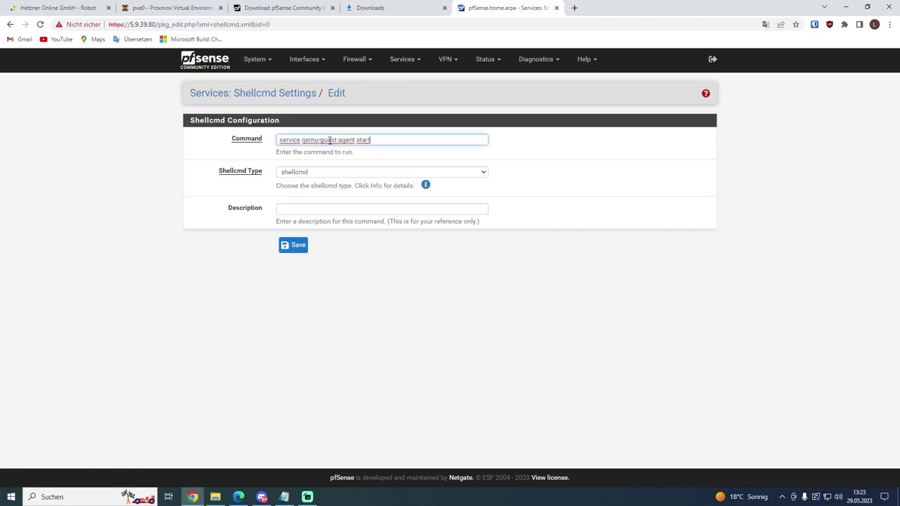
click(153, 256)
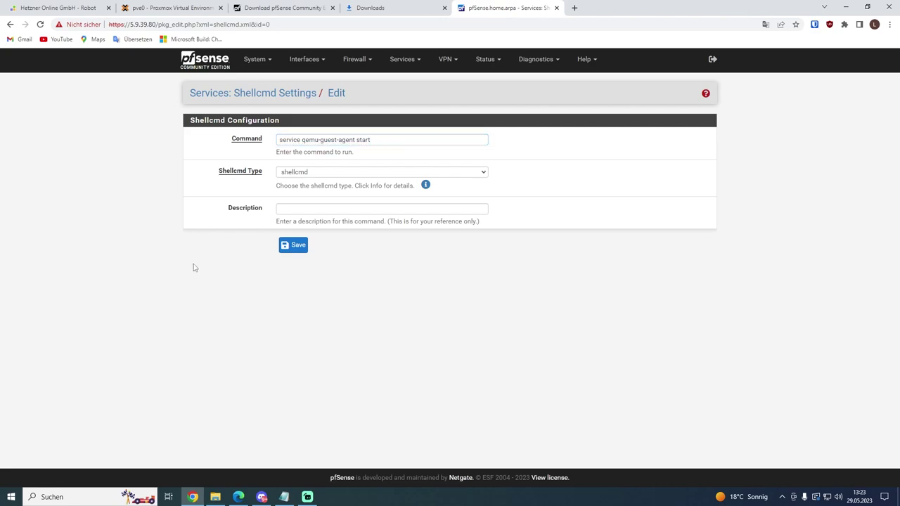
click(297, 175)
click(299, 181)
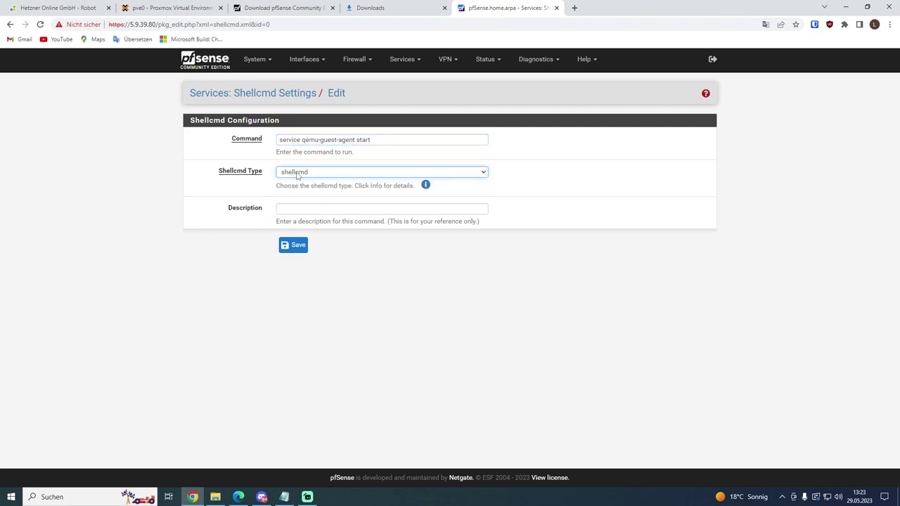
click(374, 275)
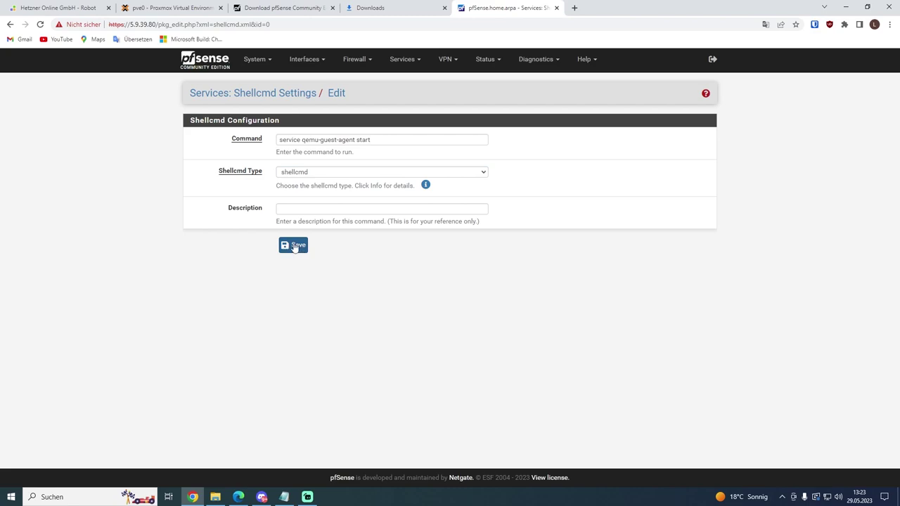
click(294, 246)
click(204, 59)
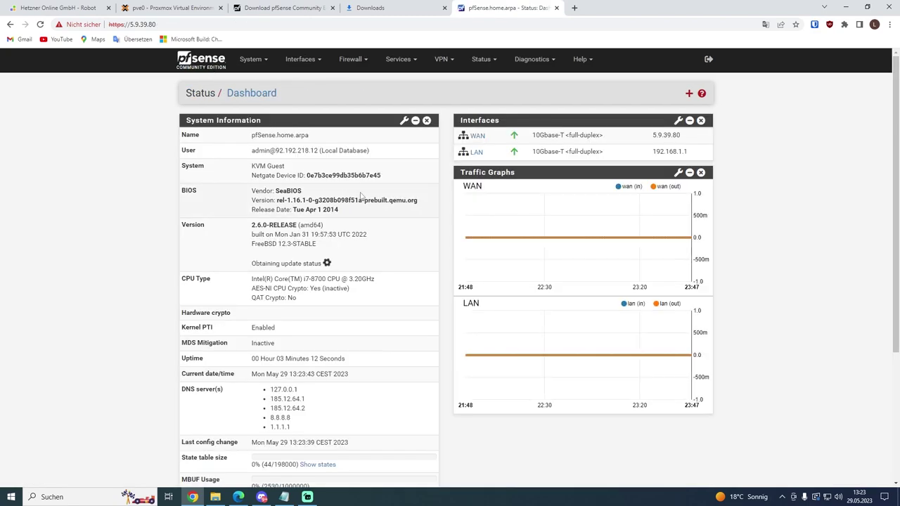
Step: Reboot pfSense from the VM 101 console with option 5, confirming y
click(180, 5)
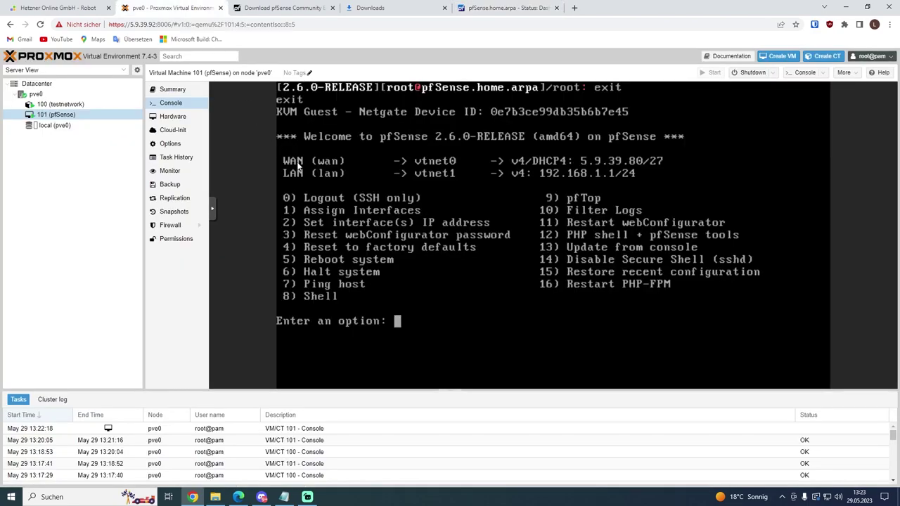
text(5)
key(Return)
text(y)
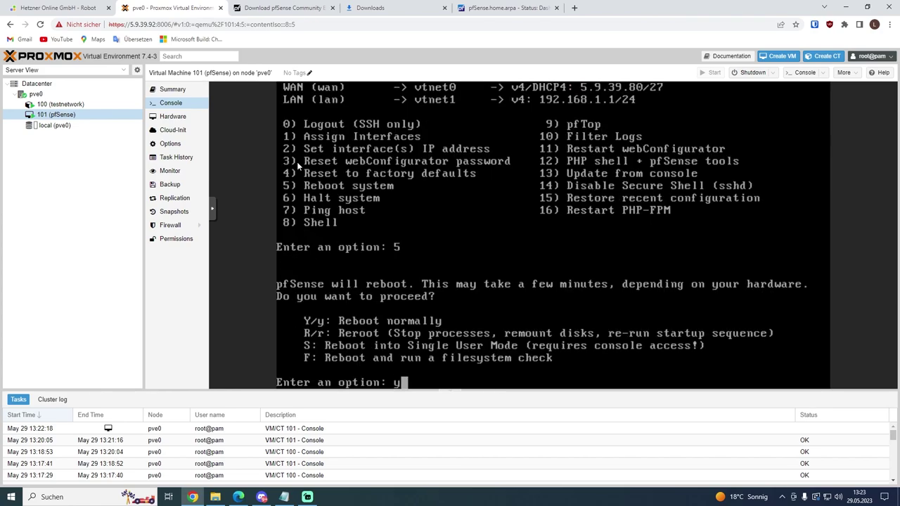
key(Return)
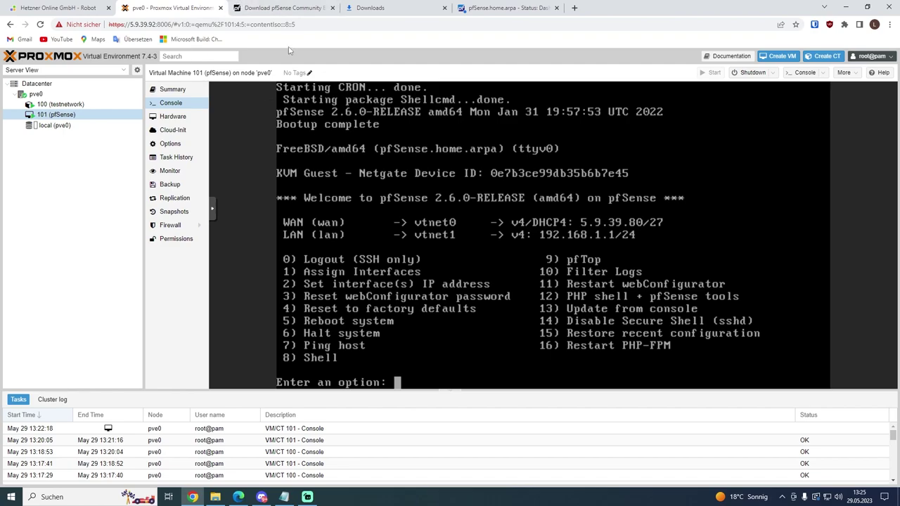
Step: Check VM 101's summary shows guest-agent IPs, including 5.9.39.80
click(192, 90)
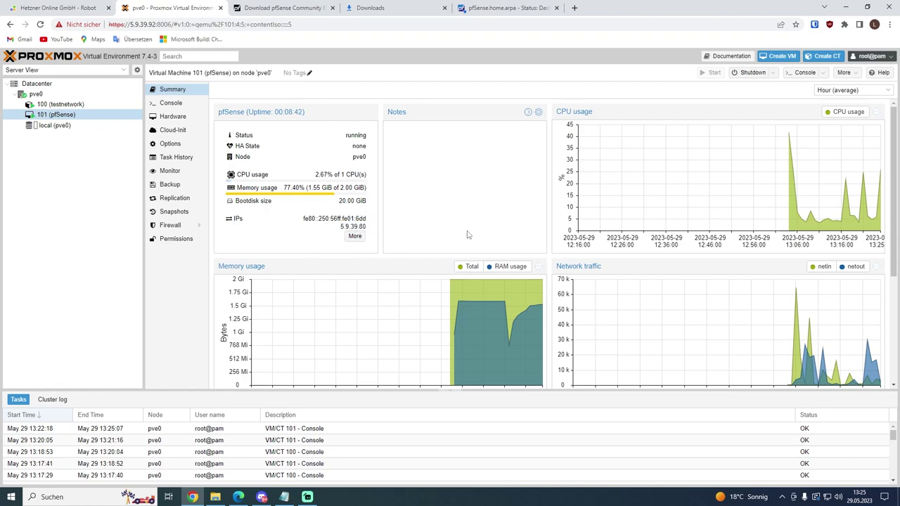
click(355, 236)
click(583, 205)
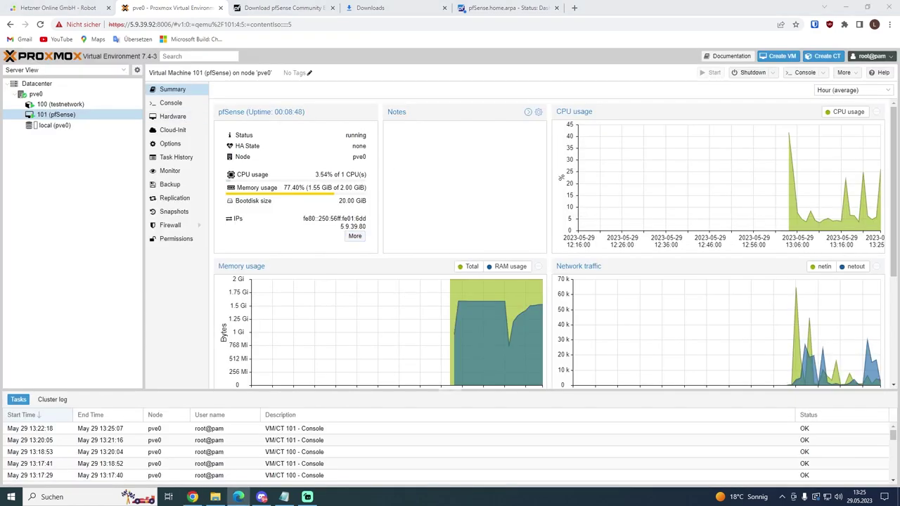
Step: Run 'apt install apache2' in the testnetwork container console, finding apache2 2.4.56 already installed
click(60, 104)
click(170, 103)
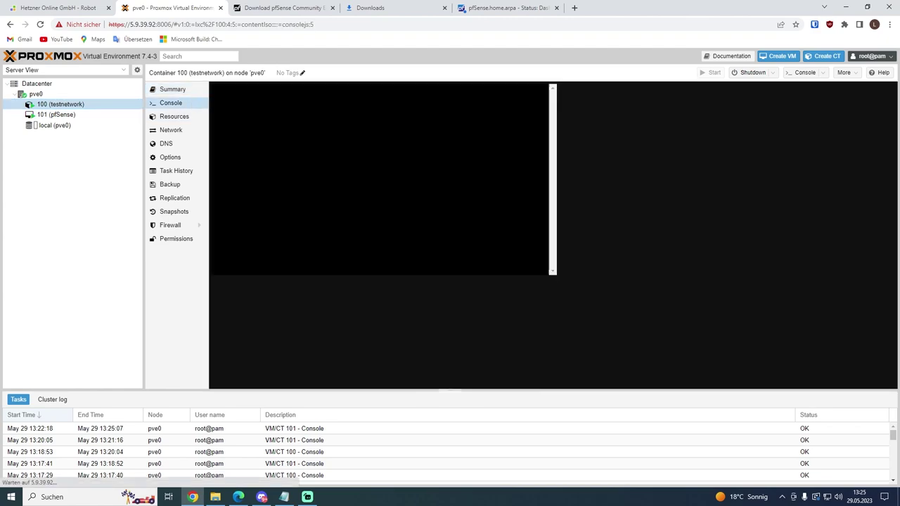
text(apt installap)
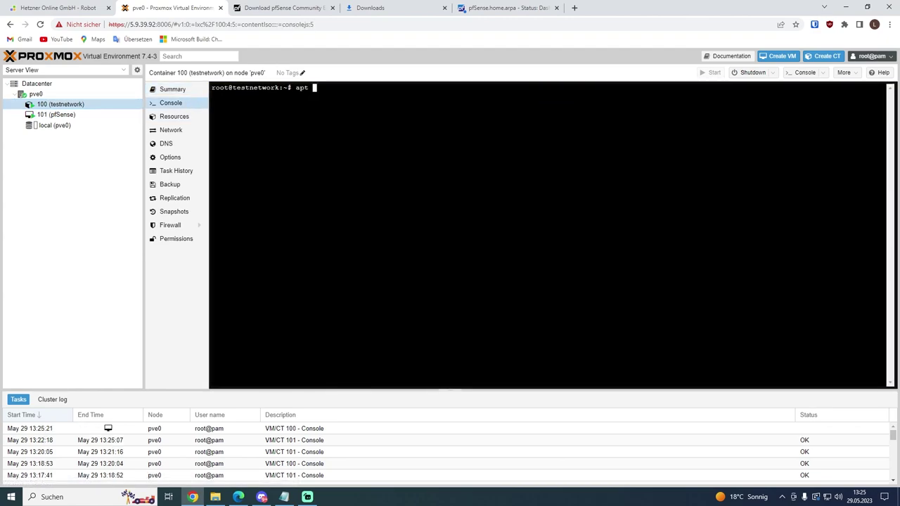
key(BackSpace)
key(BackSpace)
text(apache2)
key(Return)
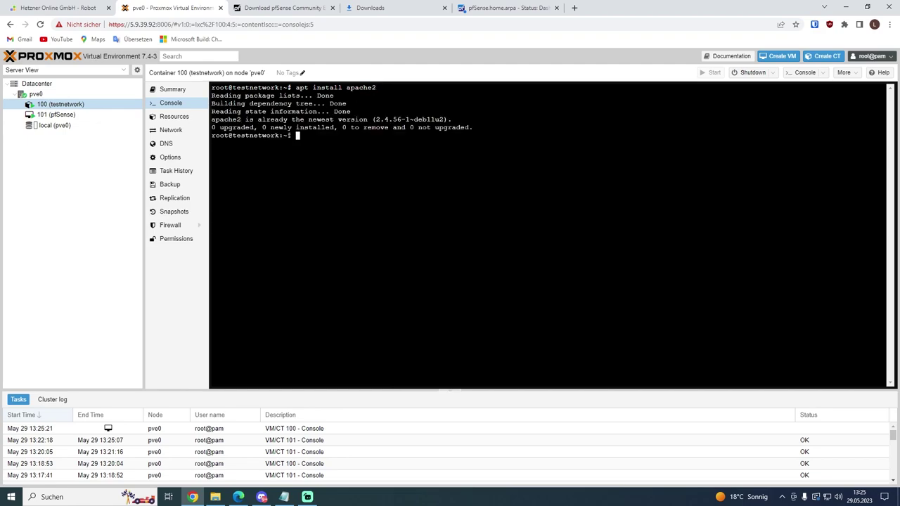
drag(296, 87, 377, 89)
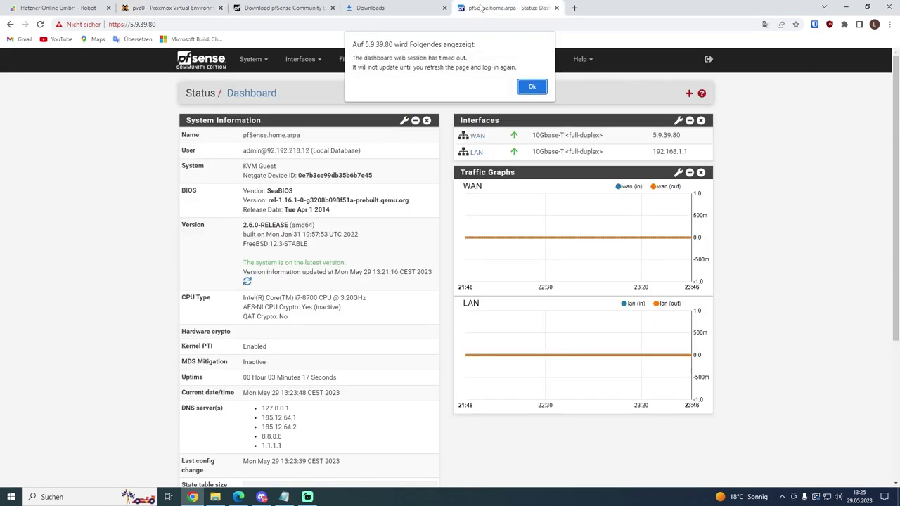
click(507, 8)
Step: Reload the timed-out pfSense page and sign in with the admin credentials
click(533, 87)
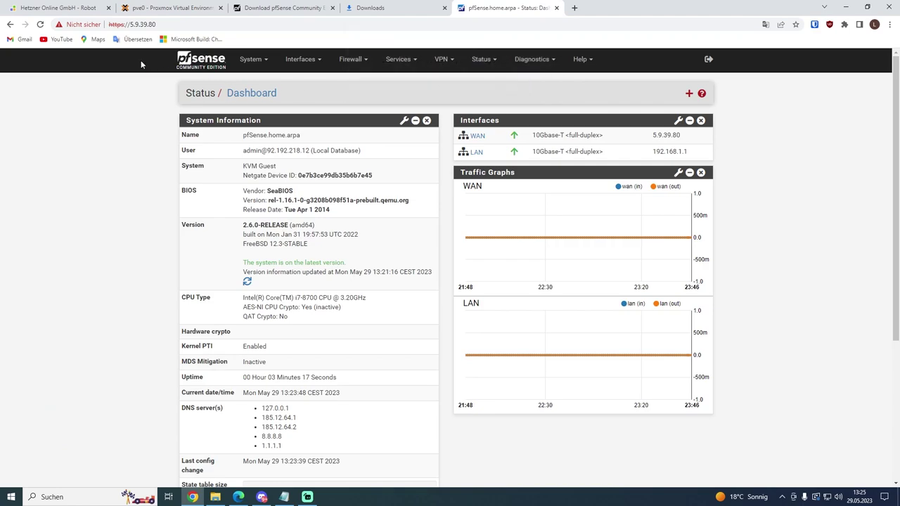
click(40, 24)
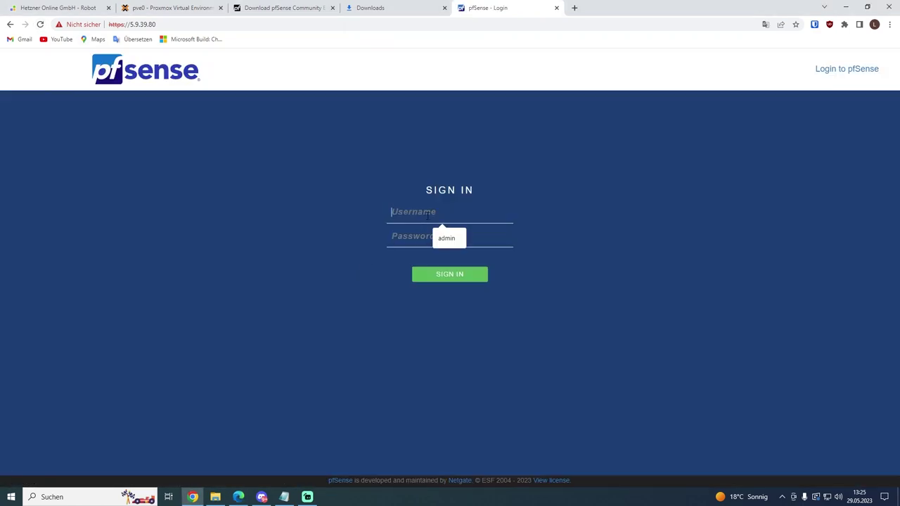
text(admin)
key(Tab)
text(p)
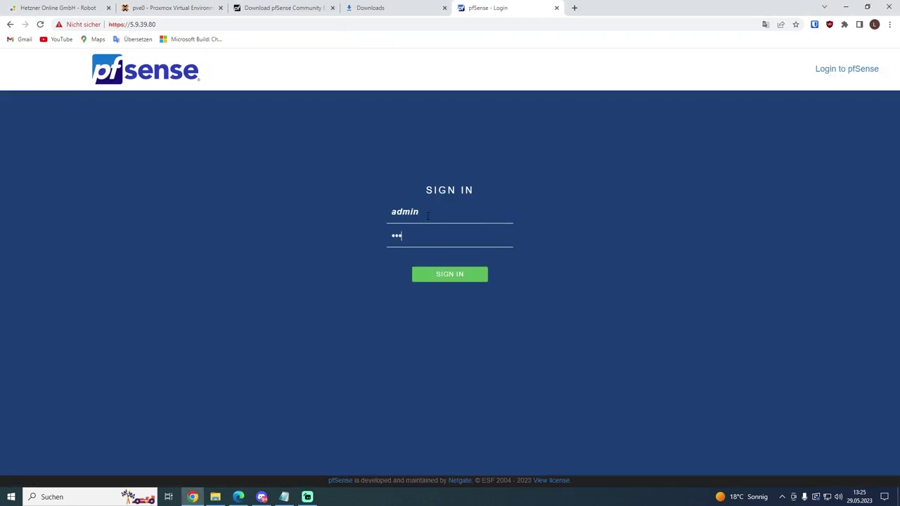
text(fsense)
click(467, 278)
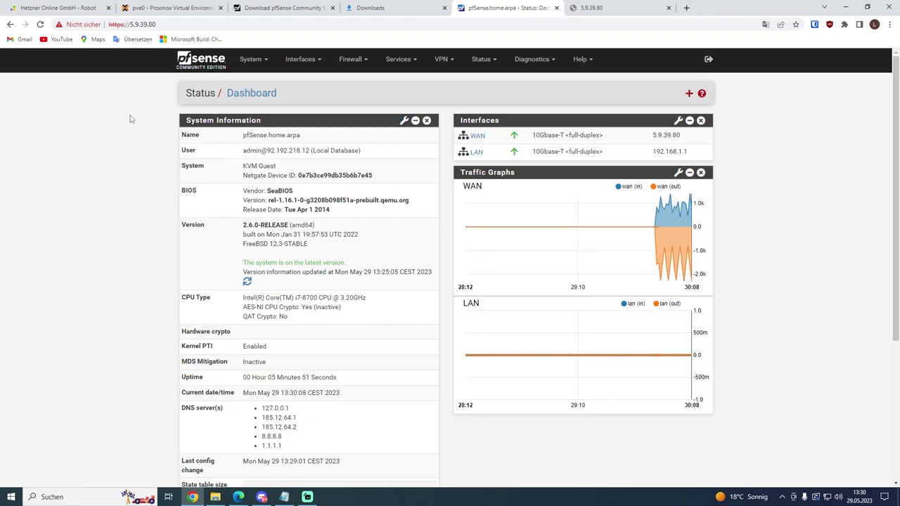
Step: In System > Advanced > Admin Access, change the web GUI TCP port to 31337 and save
click(251, 60)
click(252, 80)
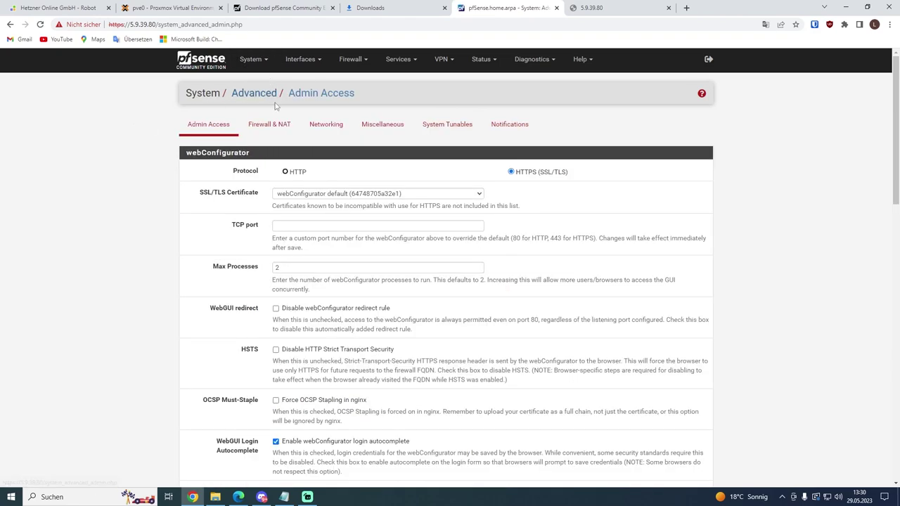
click(300, 226)
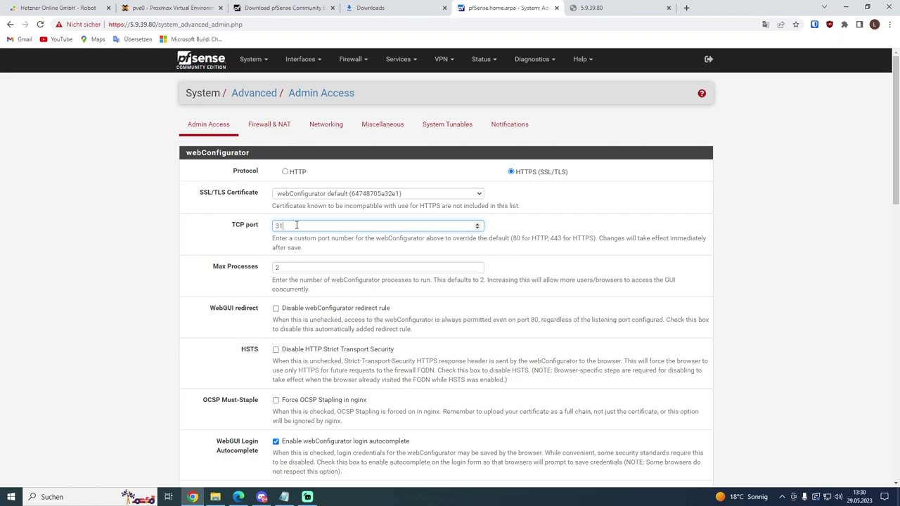
drag(301, 226, 178, 222)
click(123, 218)
scroll(357, 255, down, 1)
scroll(357, 255, down, 7)
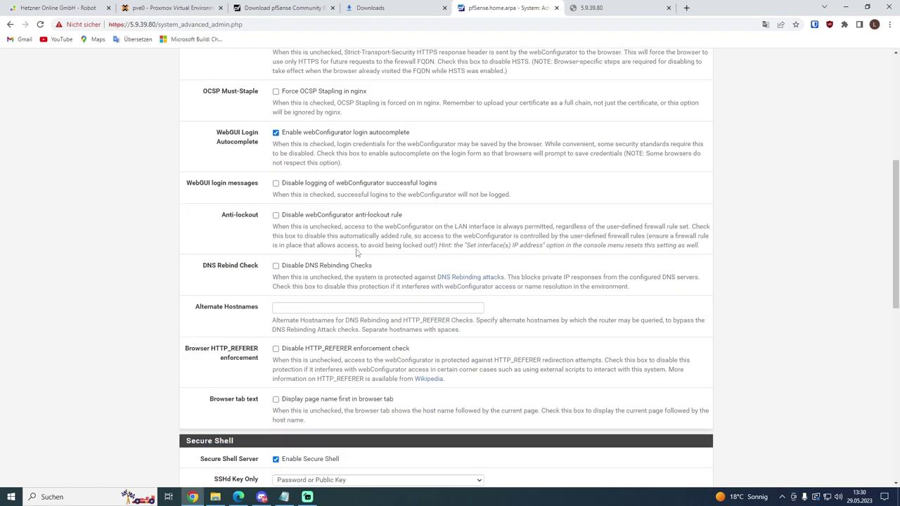
scroll(447, 283, down, 5)
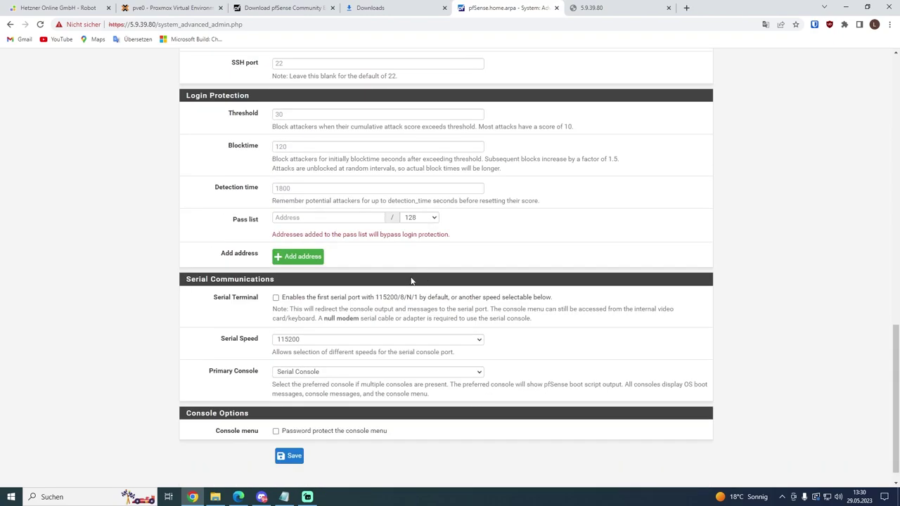
click(289, 436)
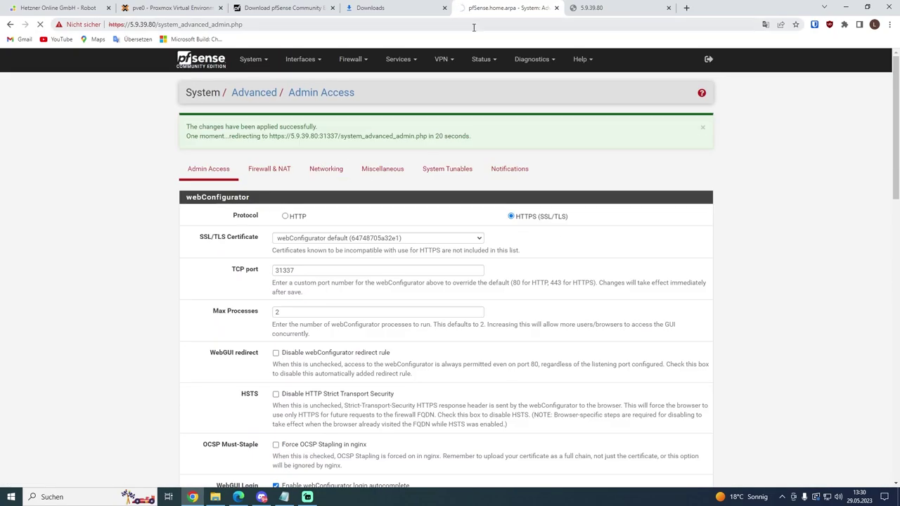
click(175, 9)
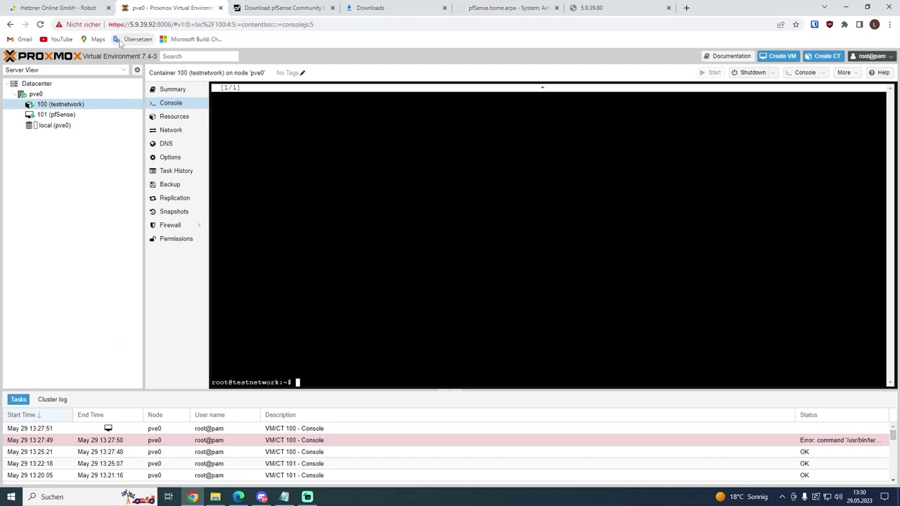
Step: In the pfSense VM console, choose option 8 (Shell) and run 'easyrule pass wan tcp any any 31337'
click(78, 114)
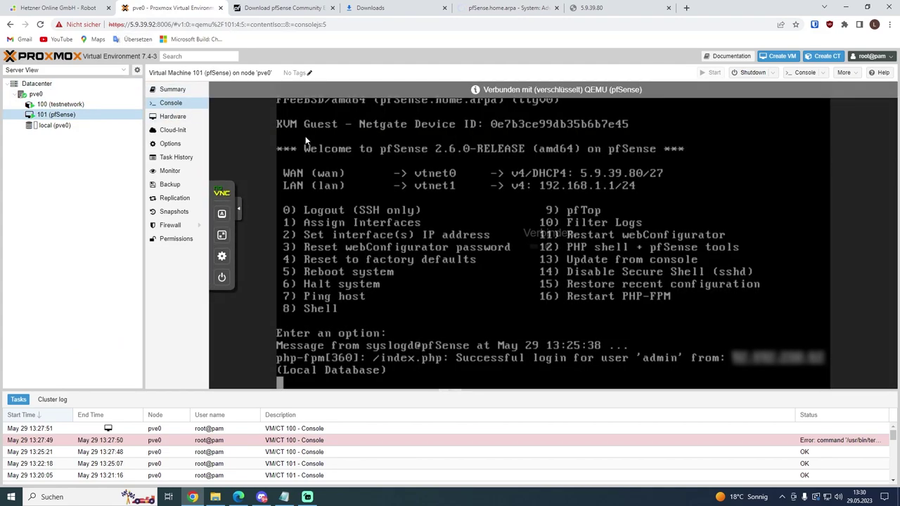
text(8)
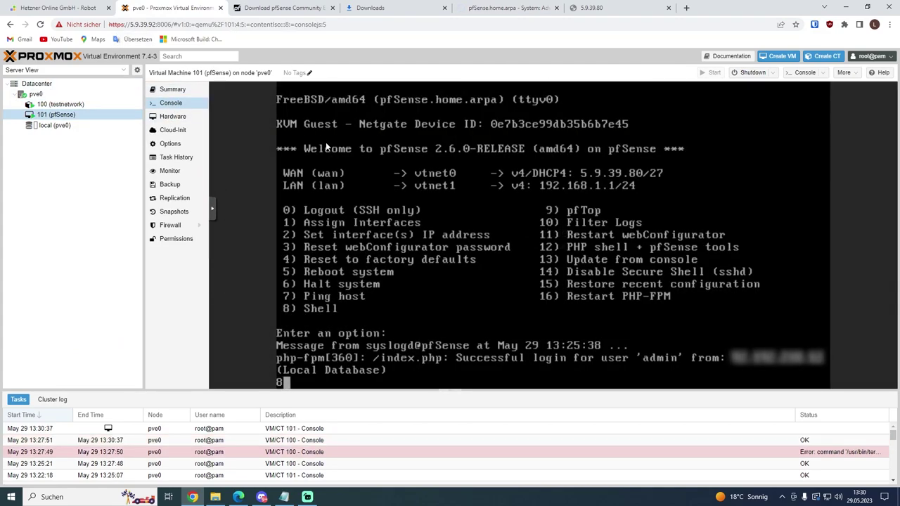
key(Return)
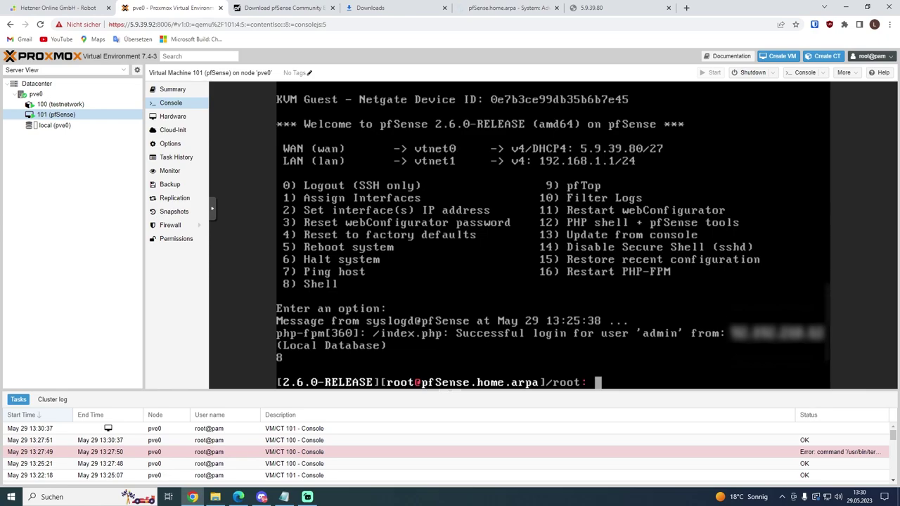
text(easyrule )
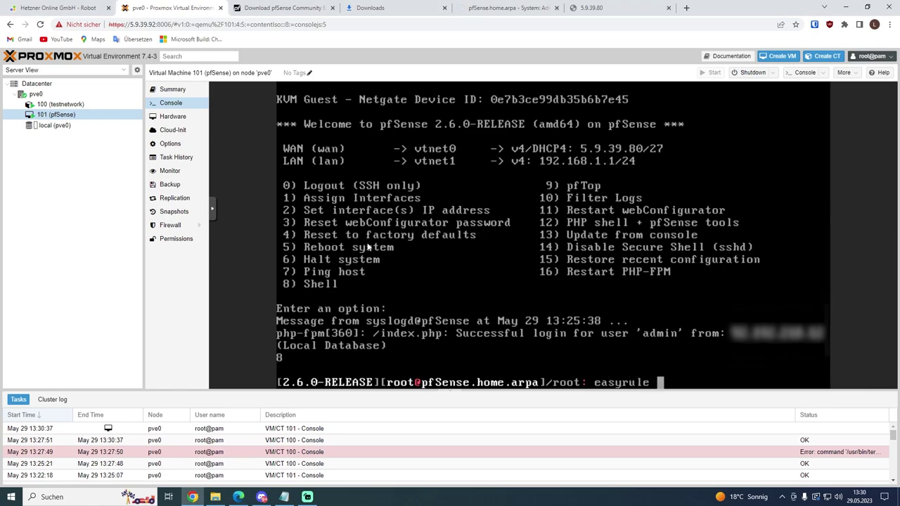
text(pass wan tcp any any)
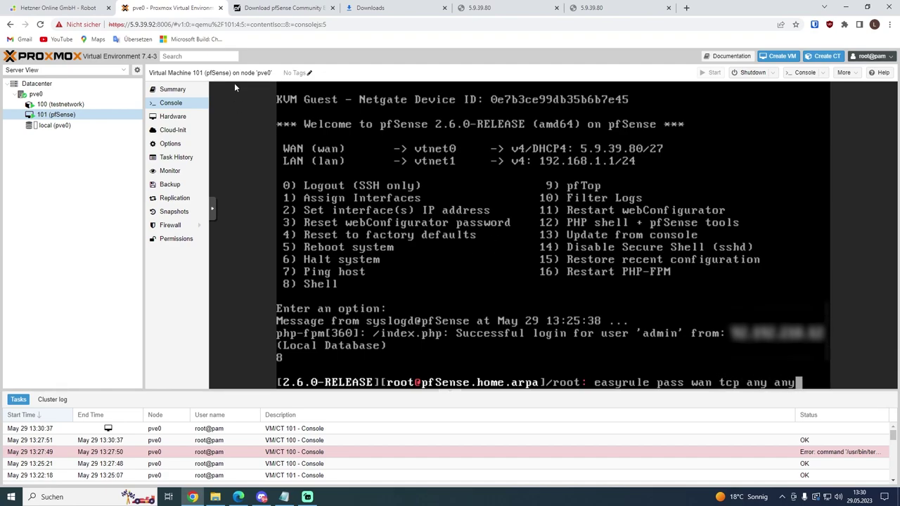
text( 3133731337)
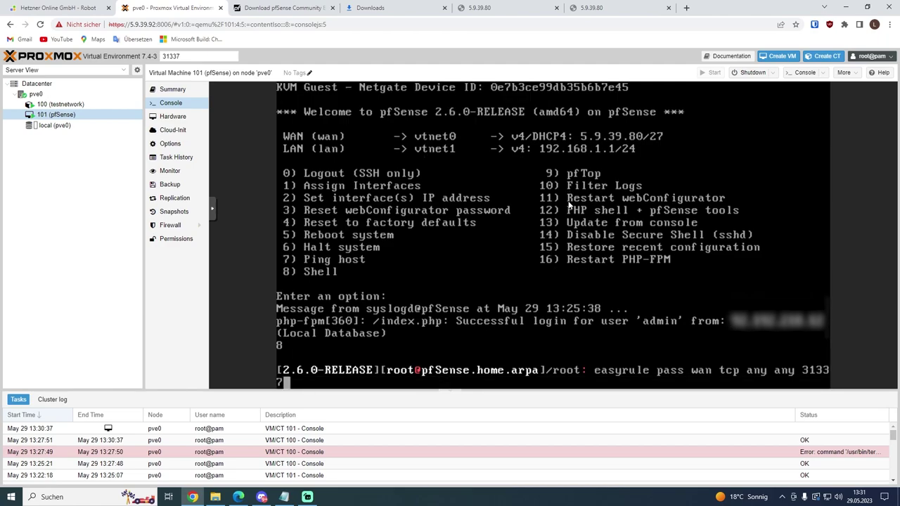
key(Return)
Step: Load the pfSense GUI at the same address on port 31337
click(603, 7)
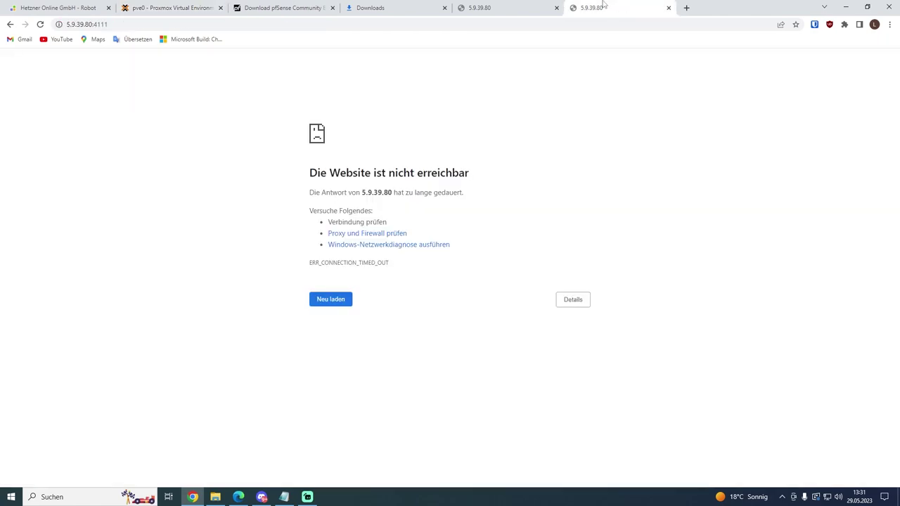
click(492, 7)
click(234, 26)
text(:31337)
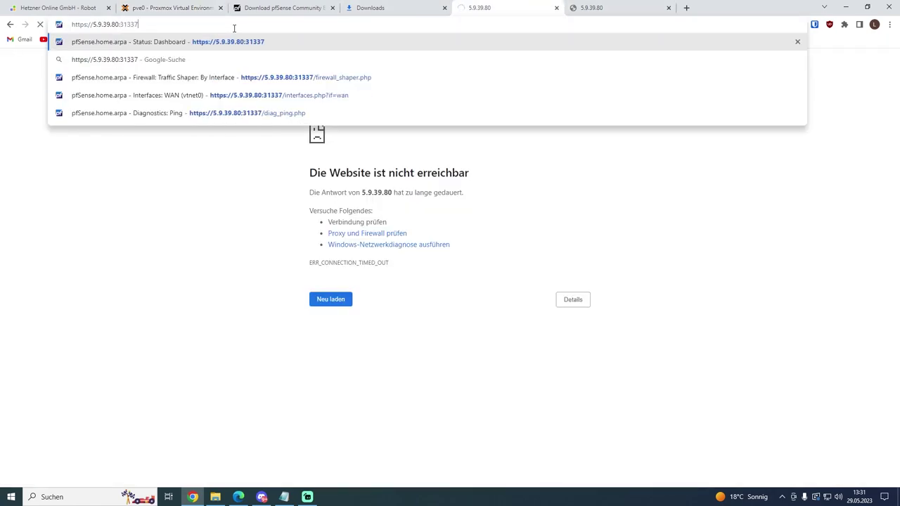
key(Return)
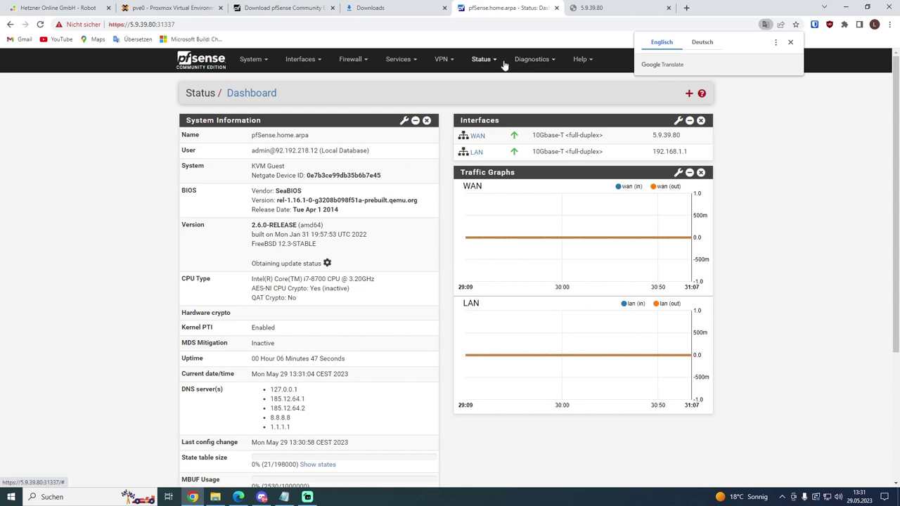
Step: Delete the WAN firewall rule for port 443 and apply the changes
click(303, 60)
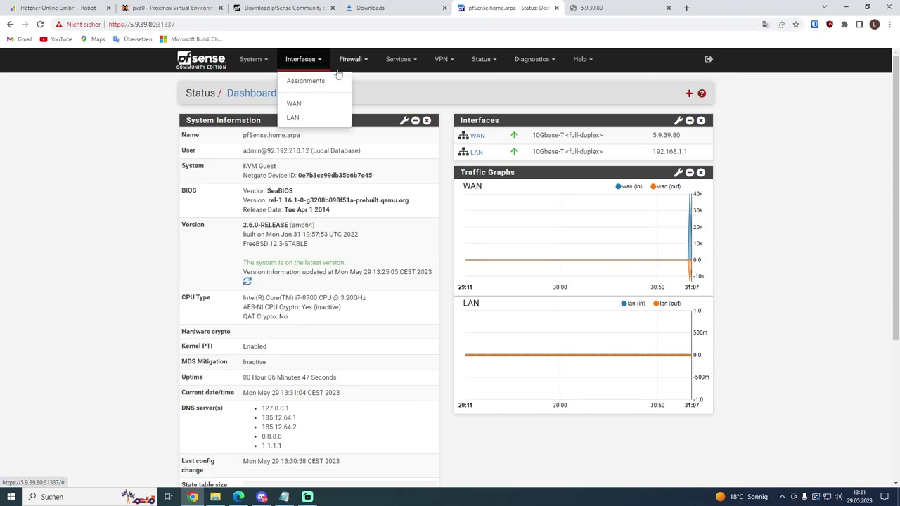
click(350, 60)
click(360, 109)
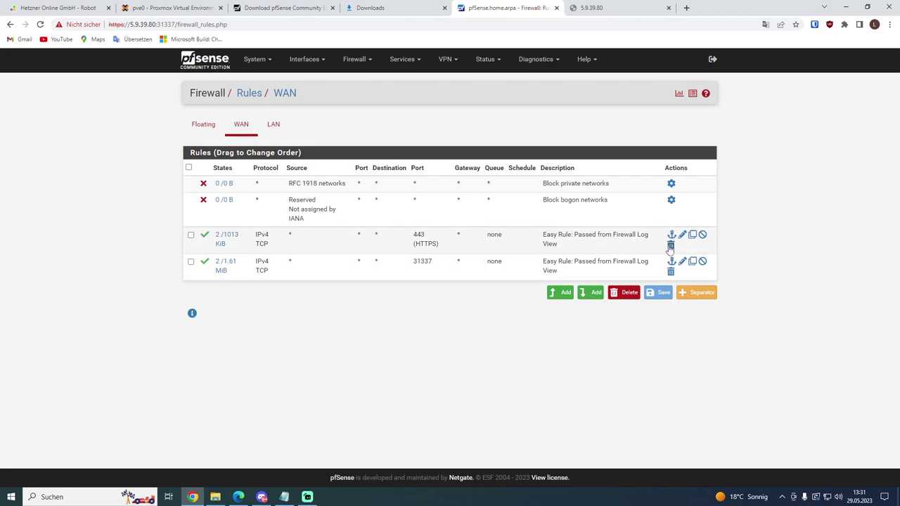
click(671, 244)
click(474, 76)
click(680, 130)
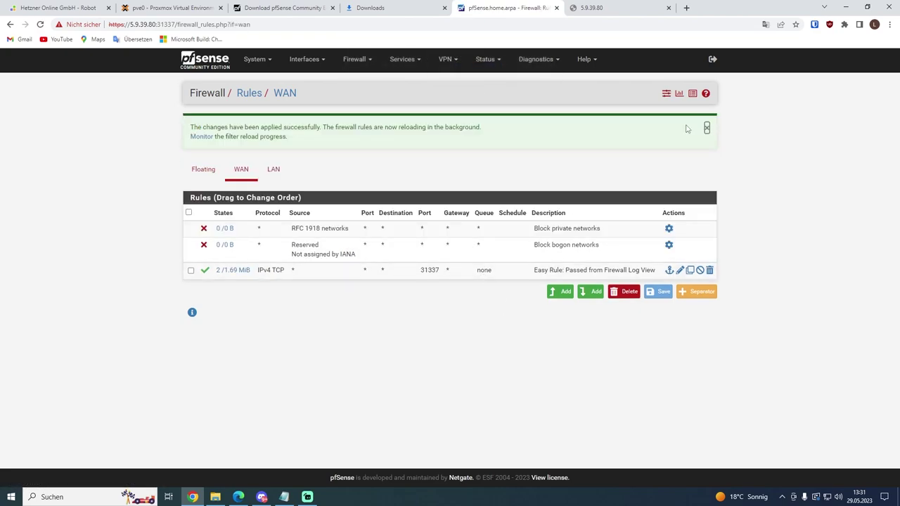
Step: Go to Firewall > NAT to view the Port Forward rules
click(313, 62)
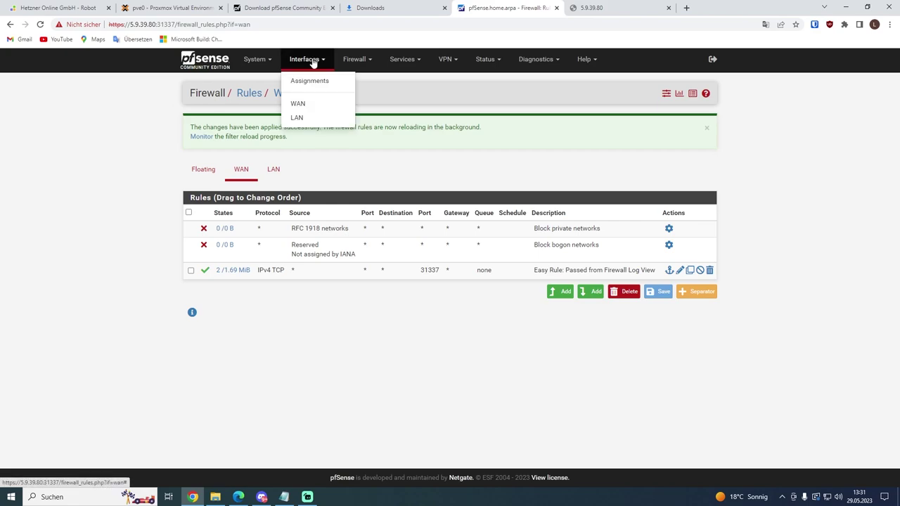
click(354, 59)
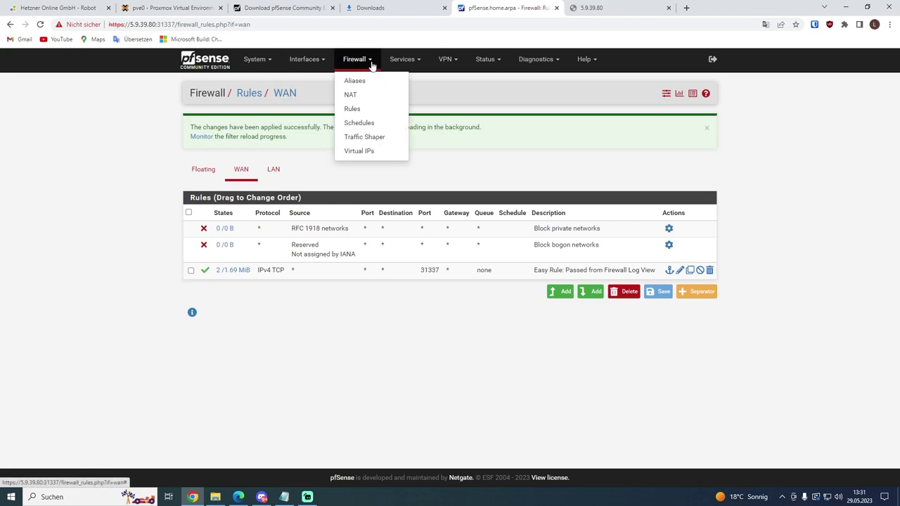
click(349, 94)
click(239, 497)
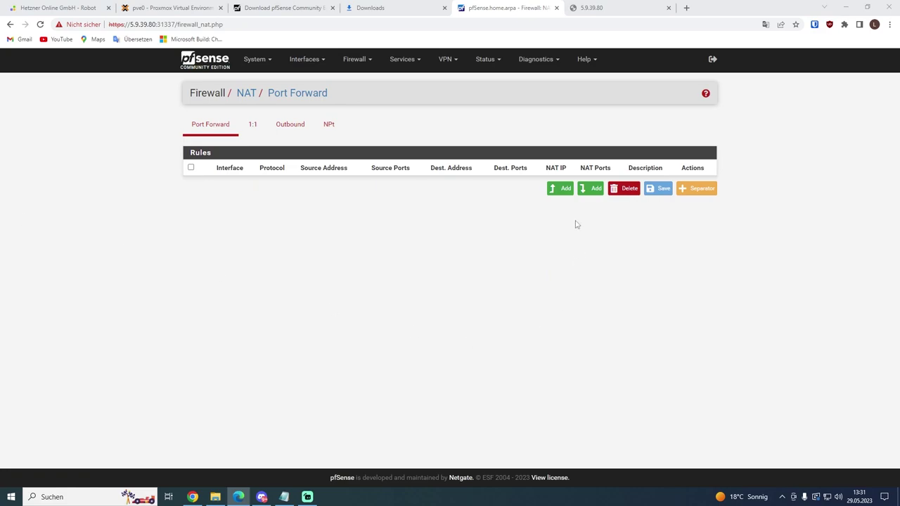
Step: Add a NAT port forward of WAN TCP port 80 to 192.168.1.10 port 80, save and apply
click(560, 188)
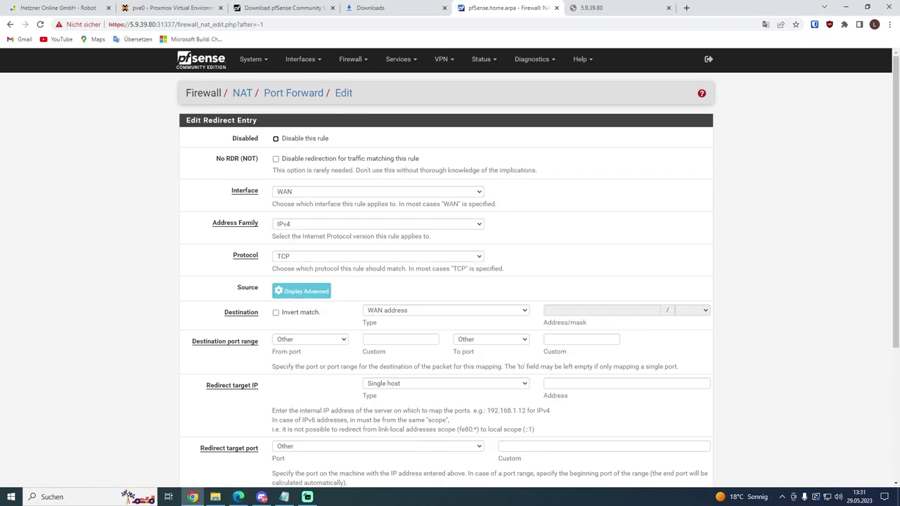
key(alt+Tab)
key(alt+Tab)
click(385, 339)
click(550, 339)
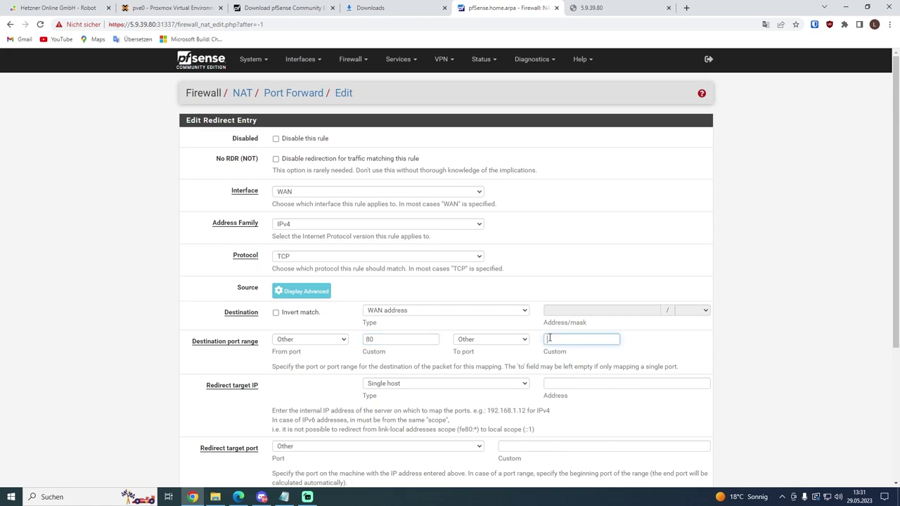
click(569, 383)
text(192.168.1.10)
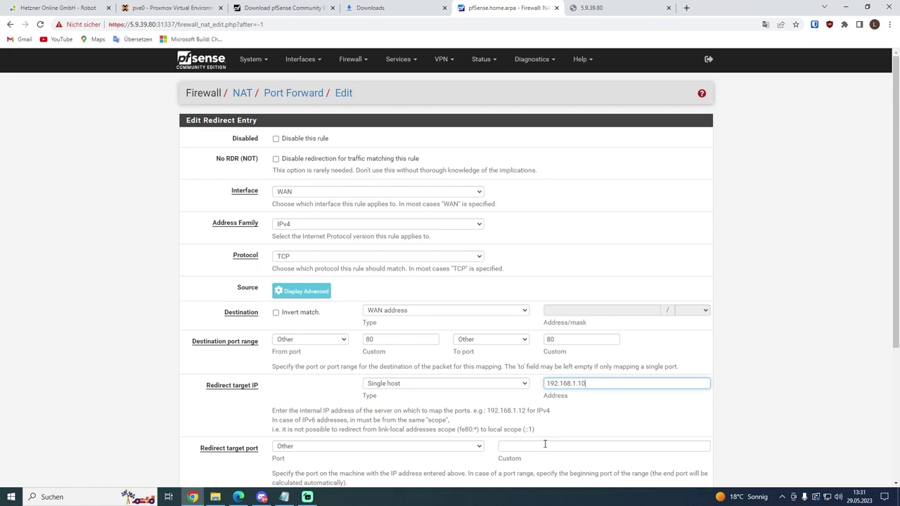
click(546, 443)
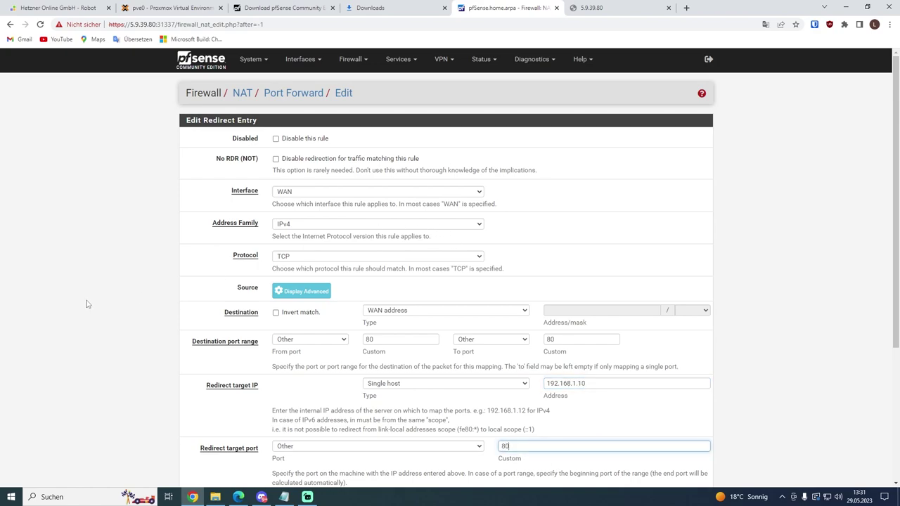
scroll(87, 303, down, 3)
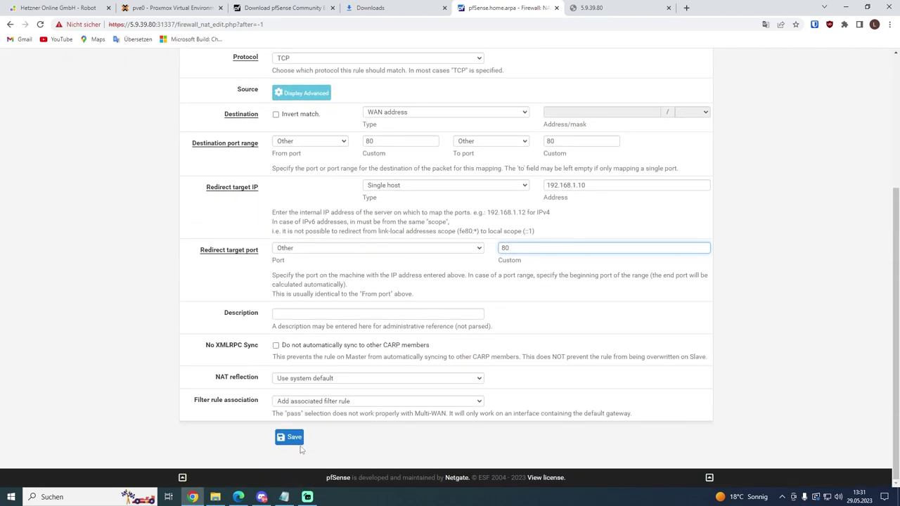
click(303, 441)
click(669, 132)
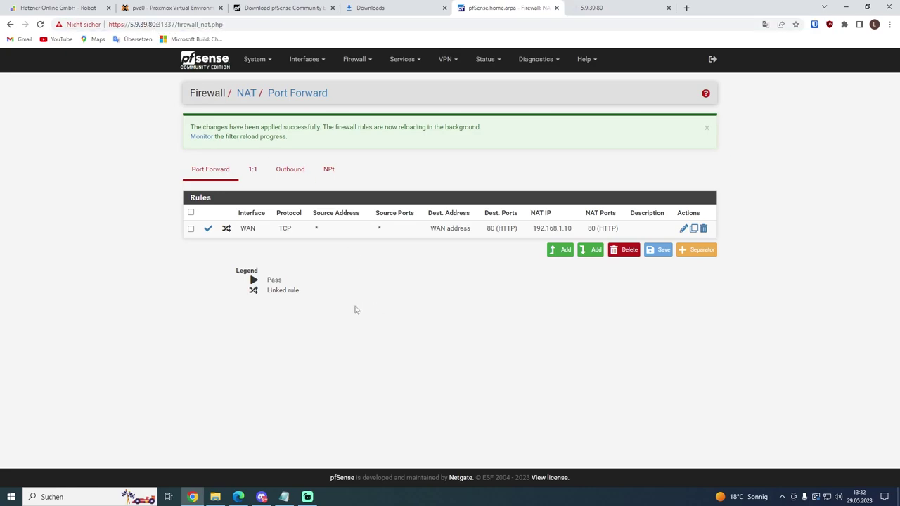
right_click(193, 498)
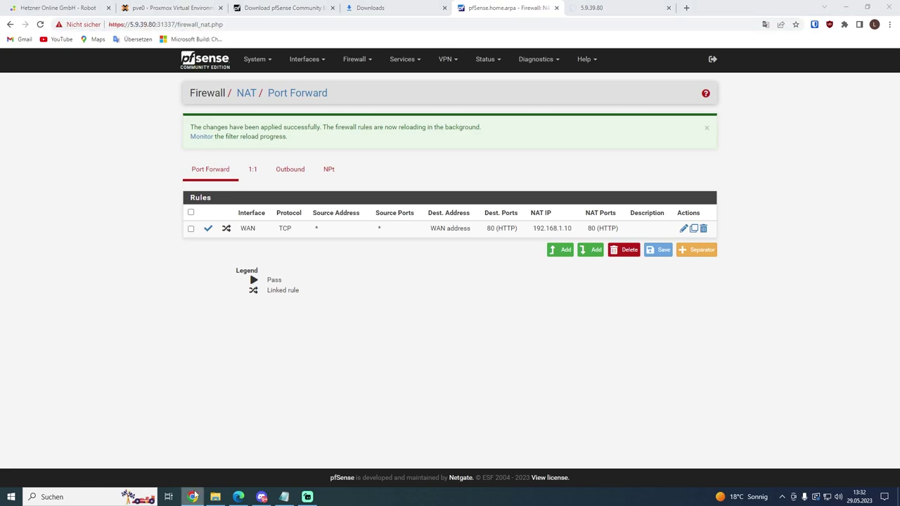
click(213, 425)
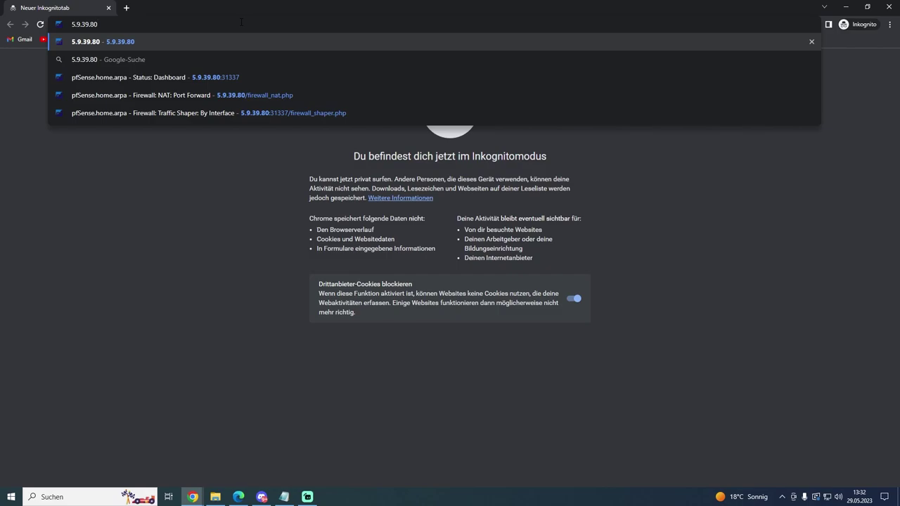
key(Return)
drag(335, 66, 395, 67)
click(419, 64)
triple_click(419, 65)
click(419, 65)
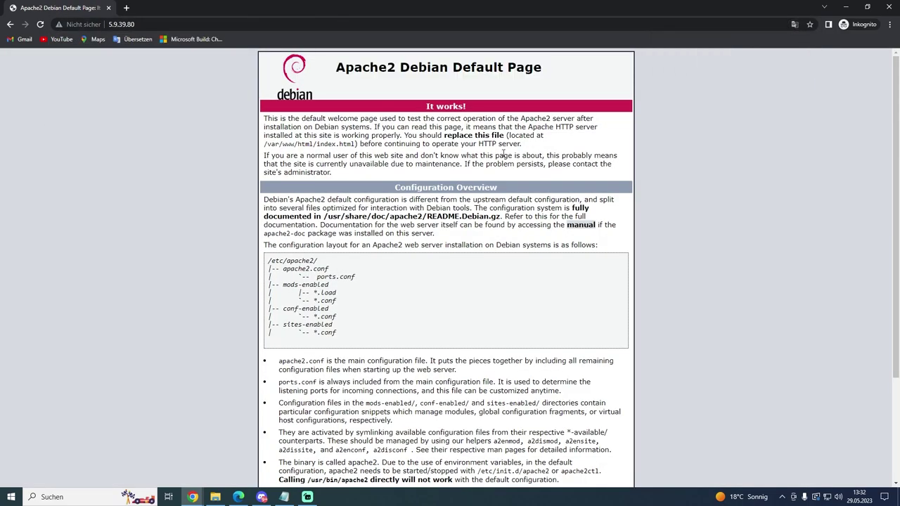
click(882, 6)
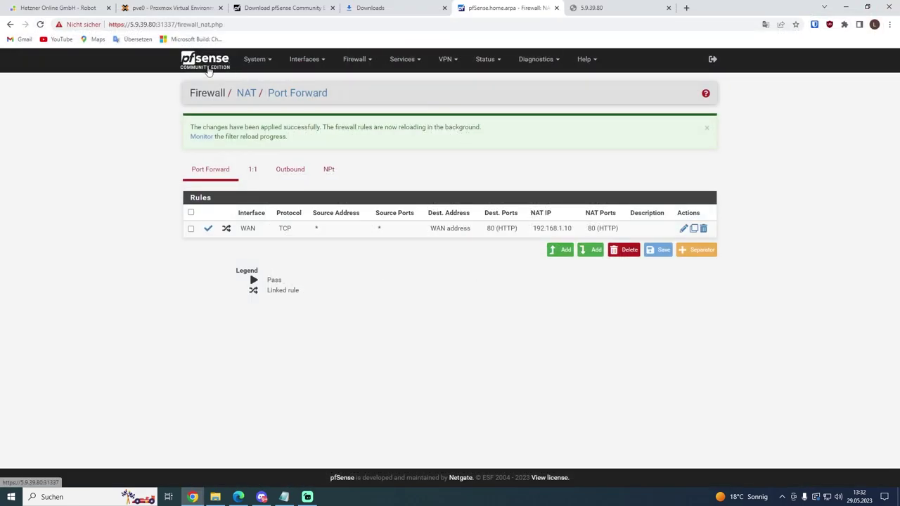
Step: Go back to the pfSense Status / Dashboard page via the logo
click(210, 63)
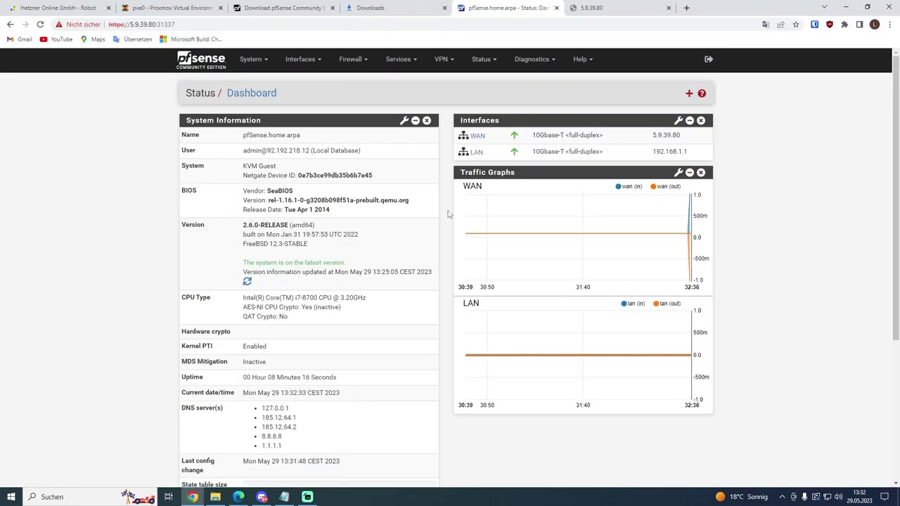